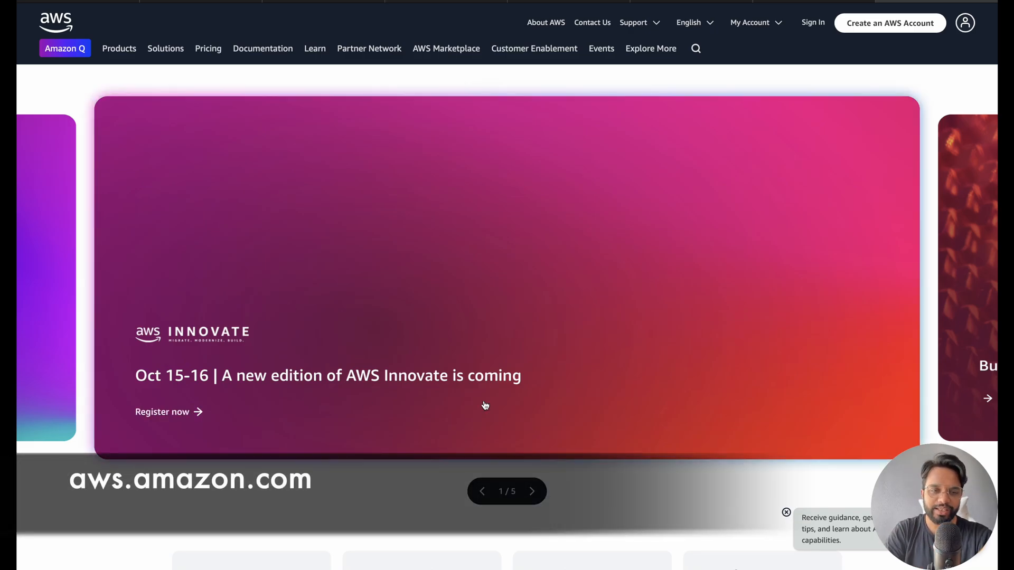
scroll(577, 396, "down", 5)
scroll(706, 267, "up", 5)
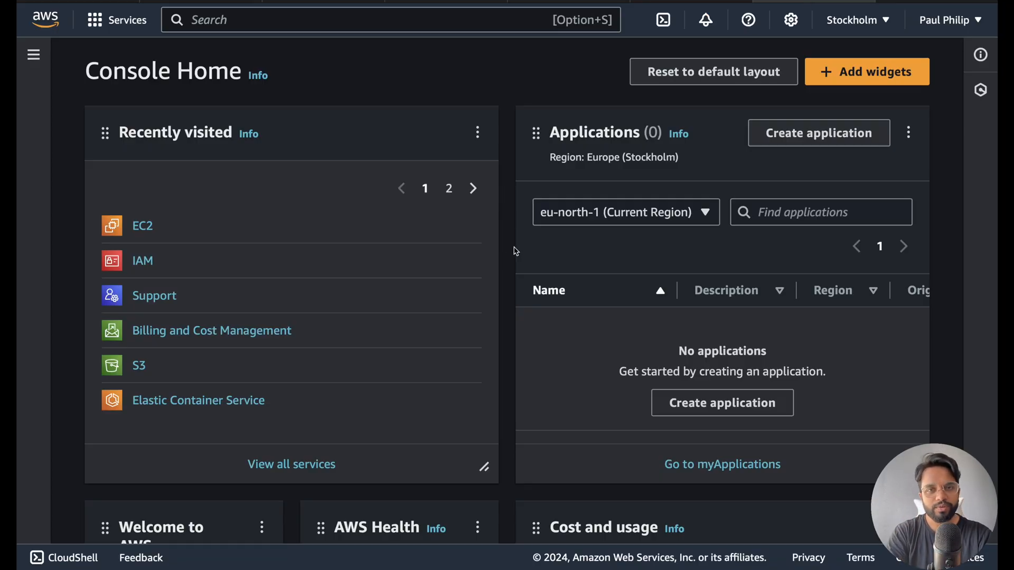
scroll(516, 250, "down", 5)
scroll(515, 251, "up", 5)
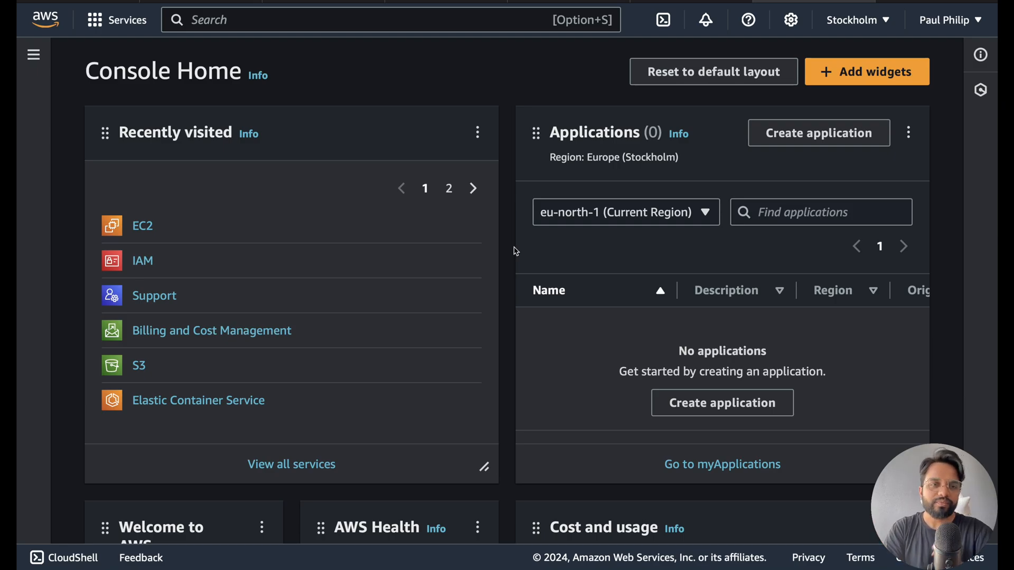
Step: Search the AWS services for EC2 and open the EC2 service
left_click(288, 26)
type("EC2")
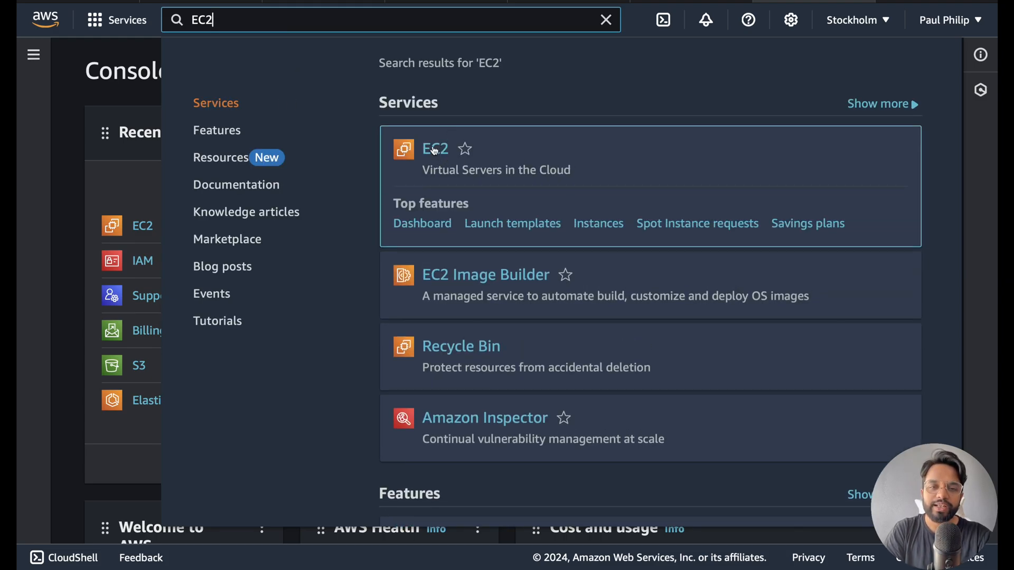
left_click(434, 151)
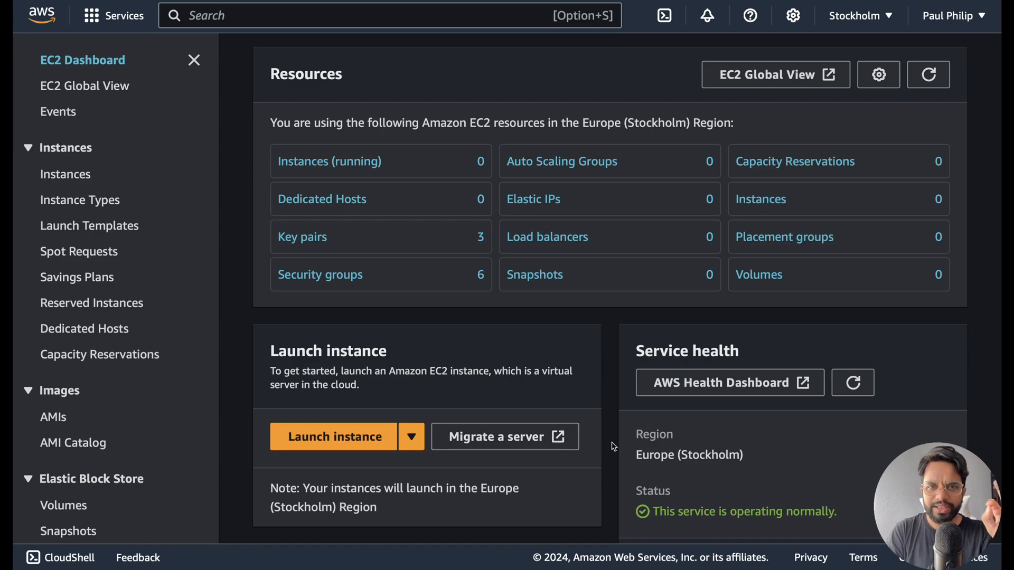
Step: Look through the list of AWS regions available from the EC2 dashboard
scroll(613, 447, "down", 3)
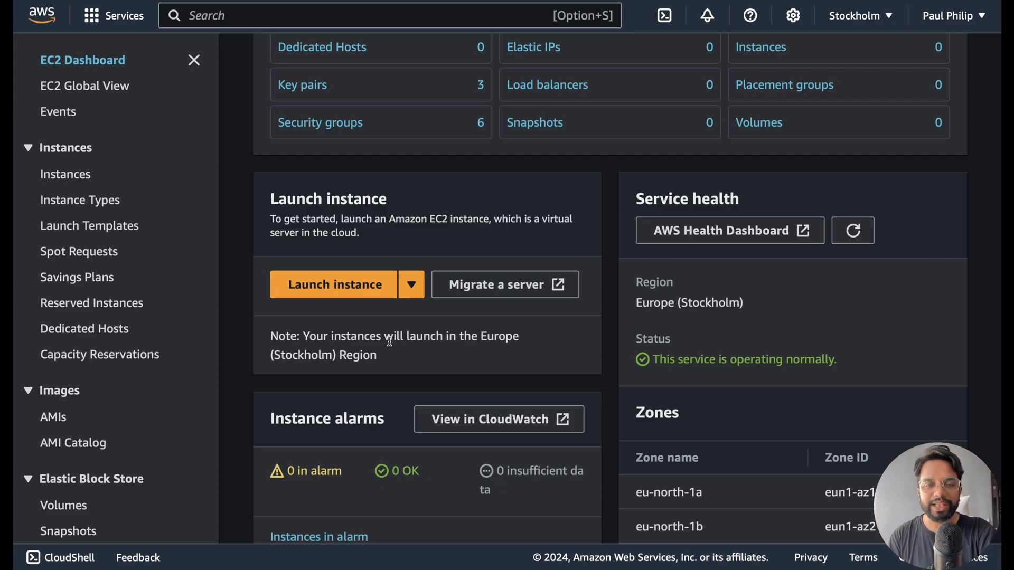
left_click(862, 20)
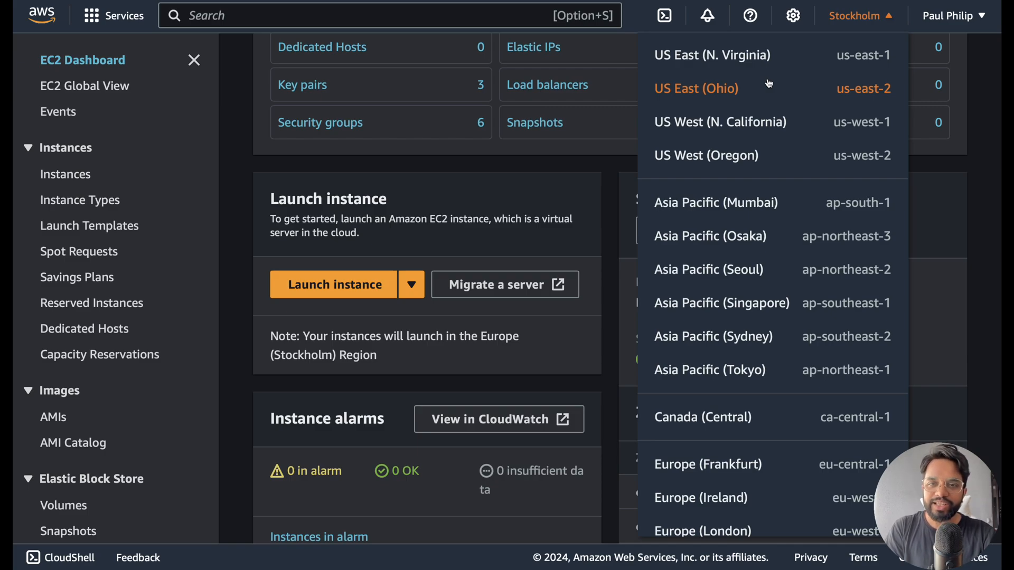
left_click(610, 175)
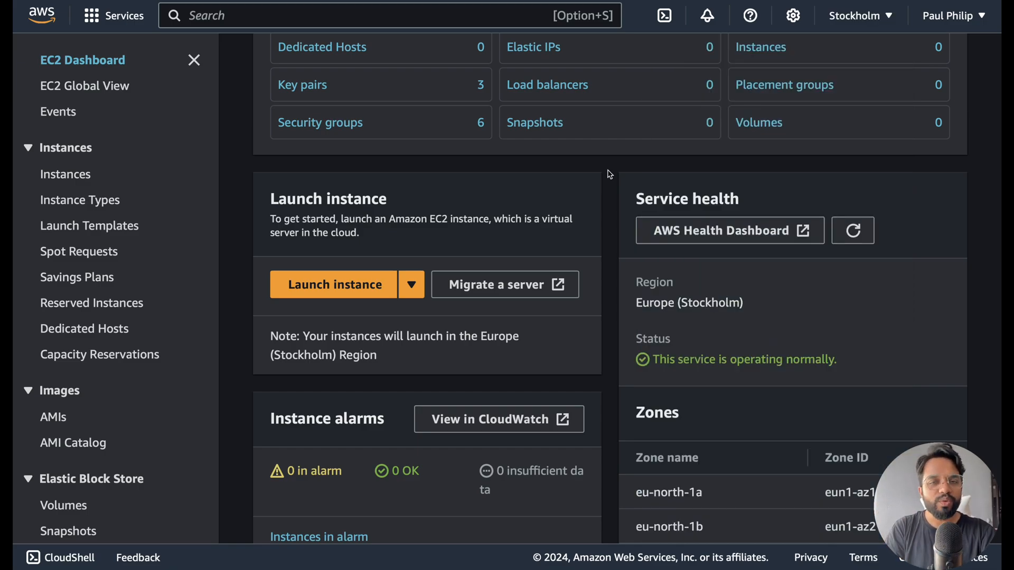
scroll(607, 173, "up", 3)
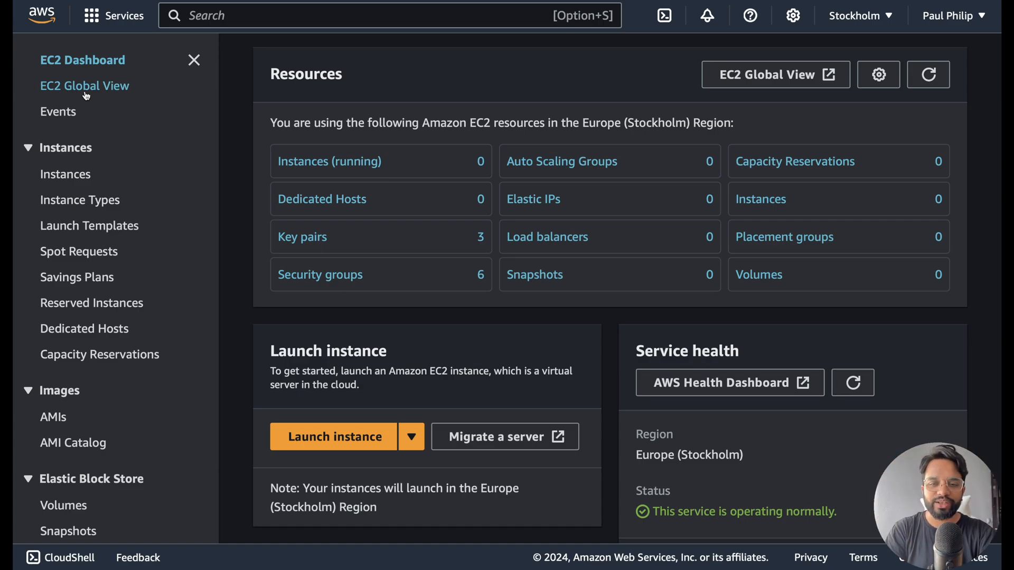
Step: Start launching a new EC2 instance and name it mywebserver
scroll(86, 96, "down", 2)
left_click(333, 449)
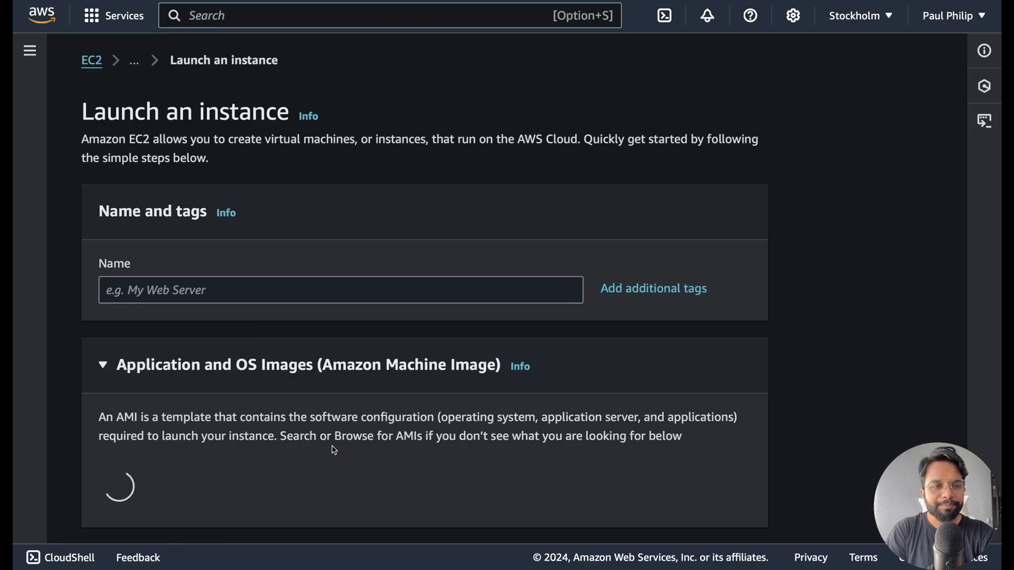
left_click(367, 293)
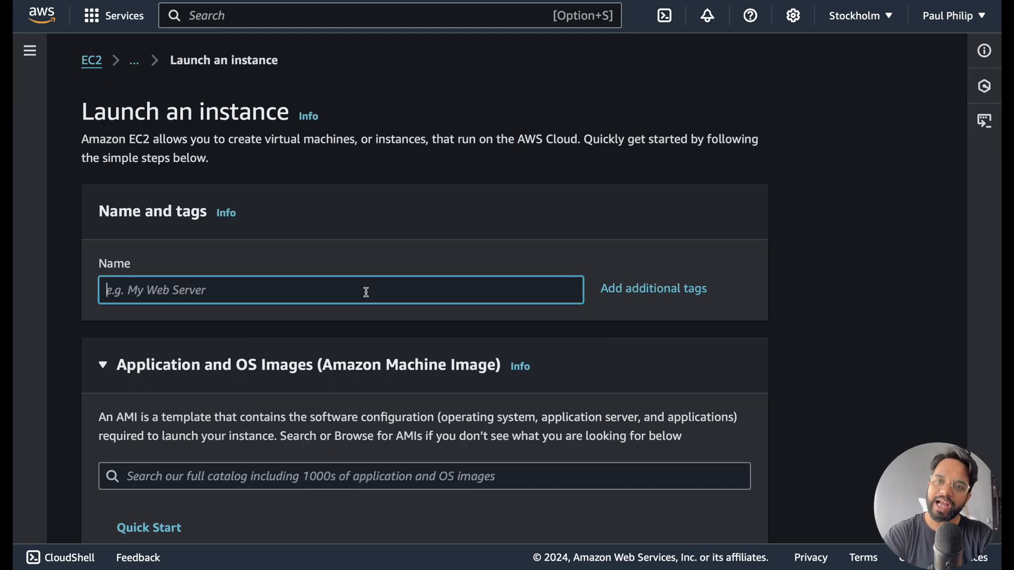
type("mywebserver")
left_click(728, 328)
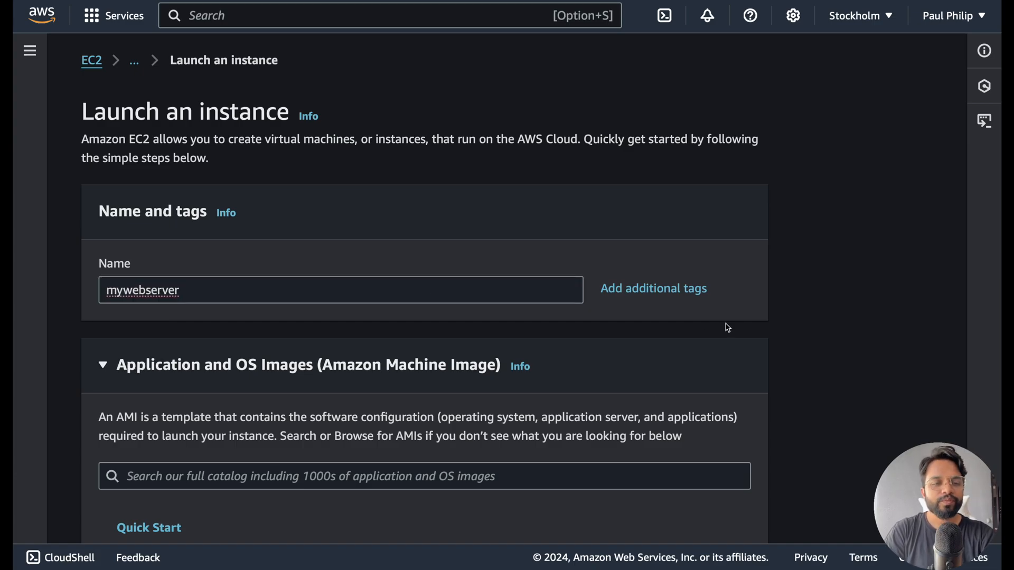
Step: Select the macOS quick-start image to view its AMI details and switch back to Amazon Linux
scroll(728, 328, "down", 5)
scroll(796, 286, "down", 1)
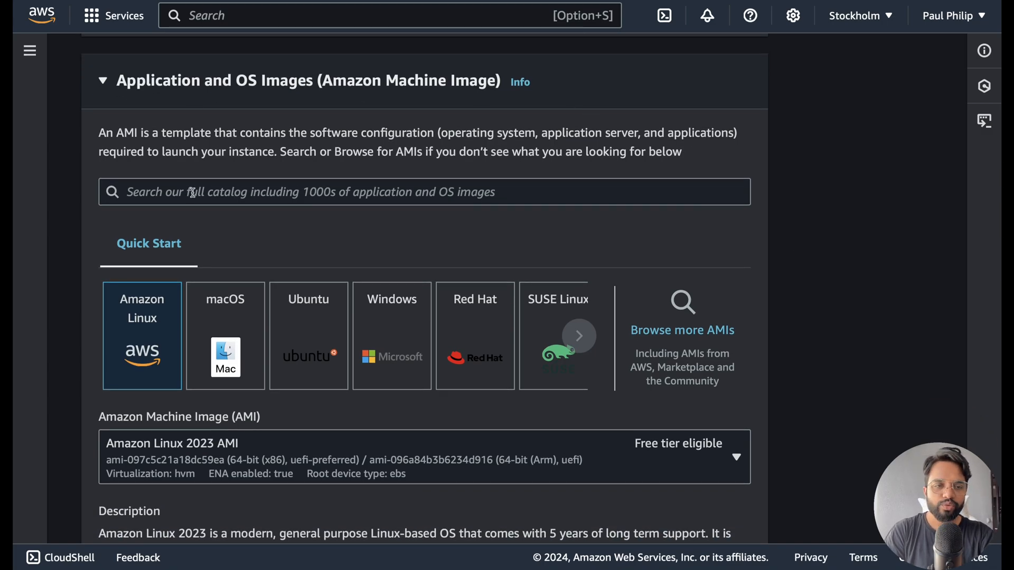
scroll(301, 252, "down", 3)
left_click_drag(99, 291, 269, 299)
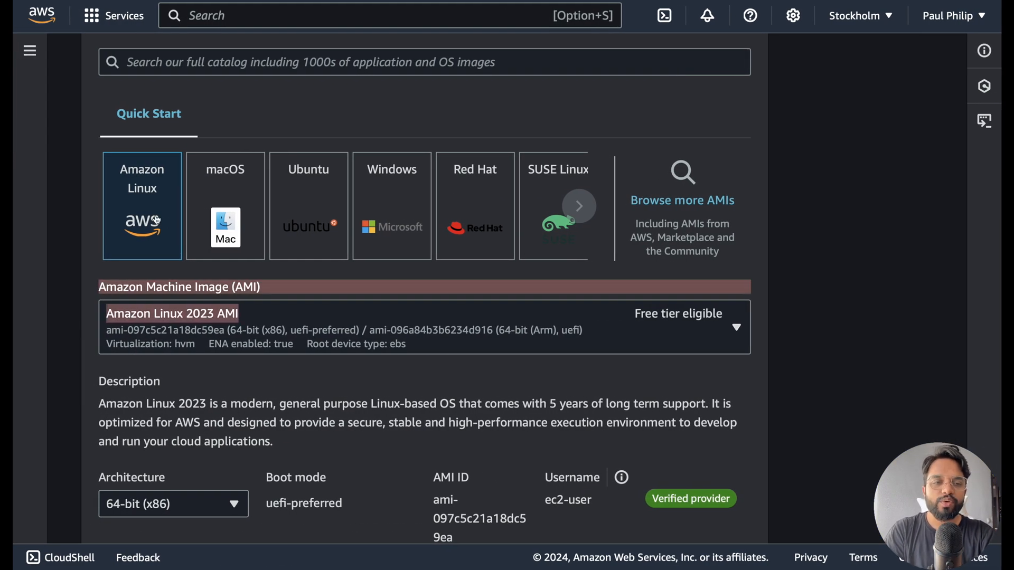
left_click(766, 352)
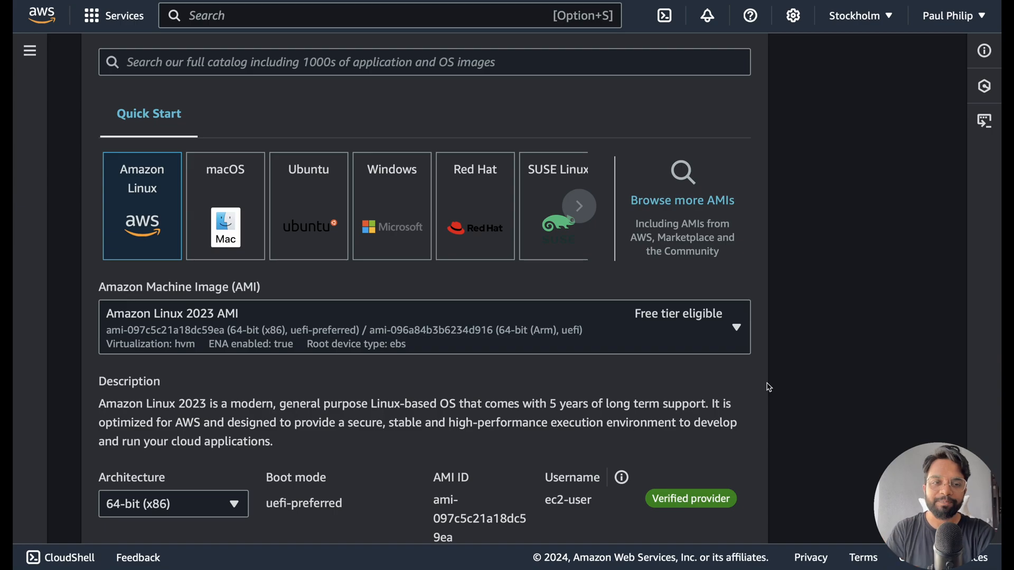
left_click(229, 203)
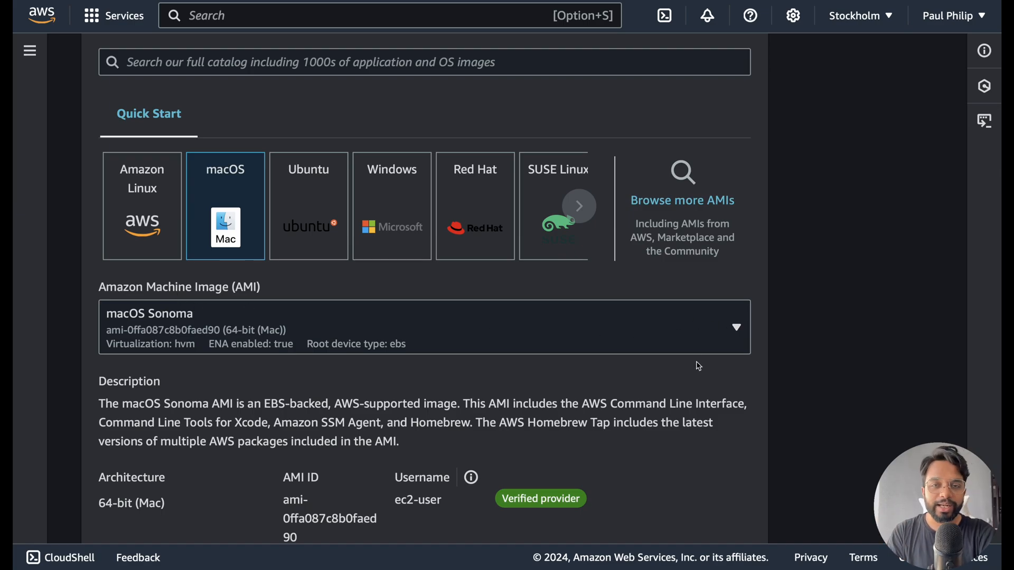
scroll(697, 365, "down", 3)
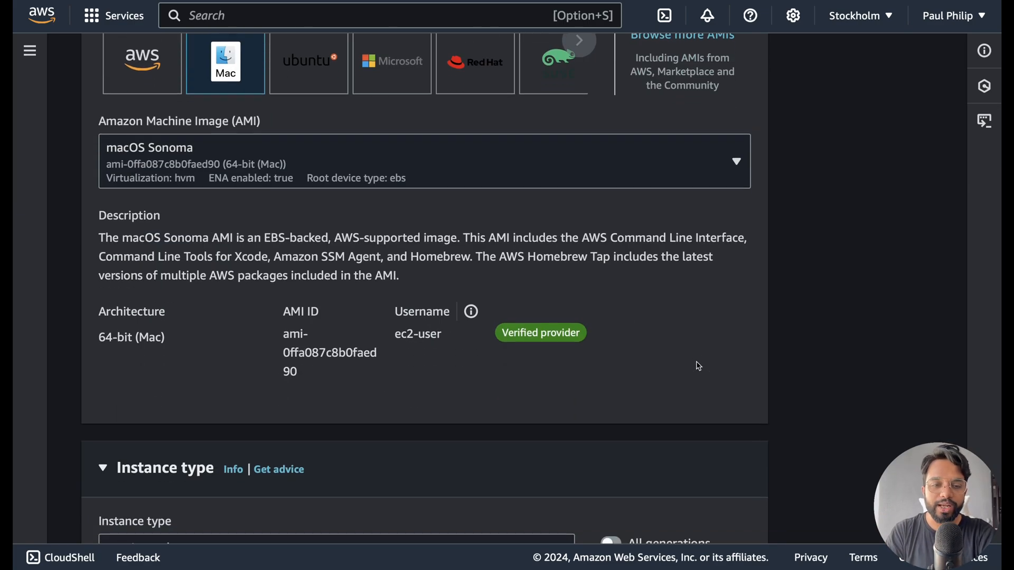
scroll(696, 363, "up", 2)
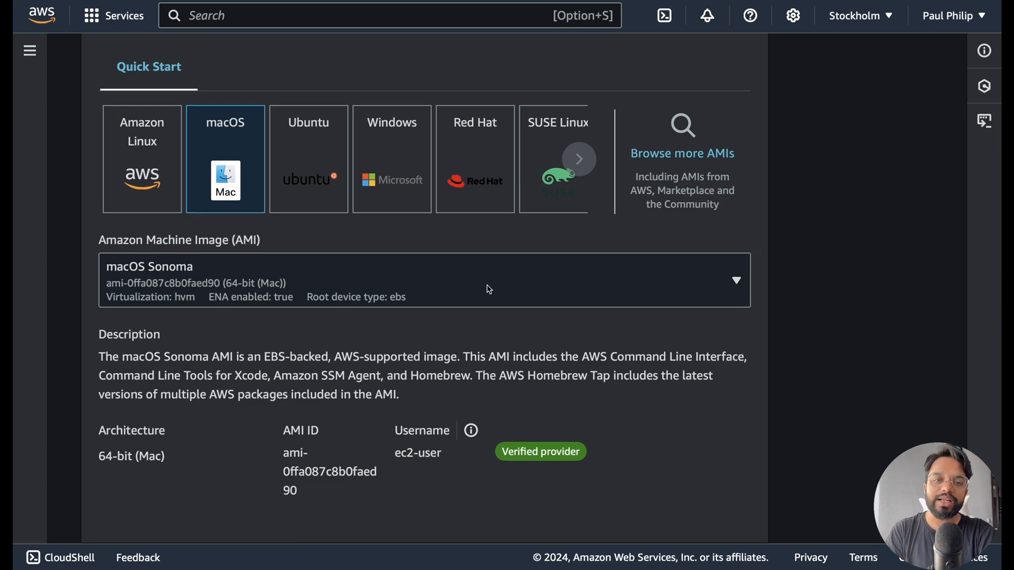
left_click(131, 146)
scroll(130, 148, "down", 3)
left_click(209, 294)
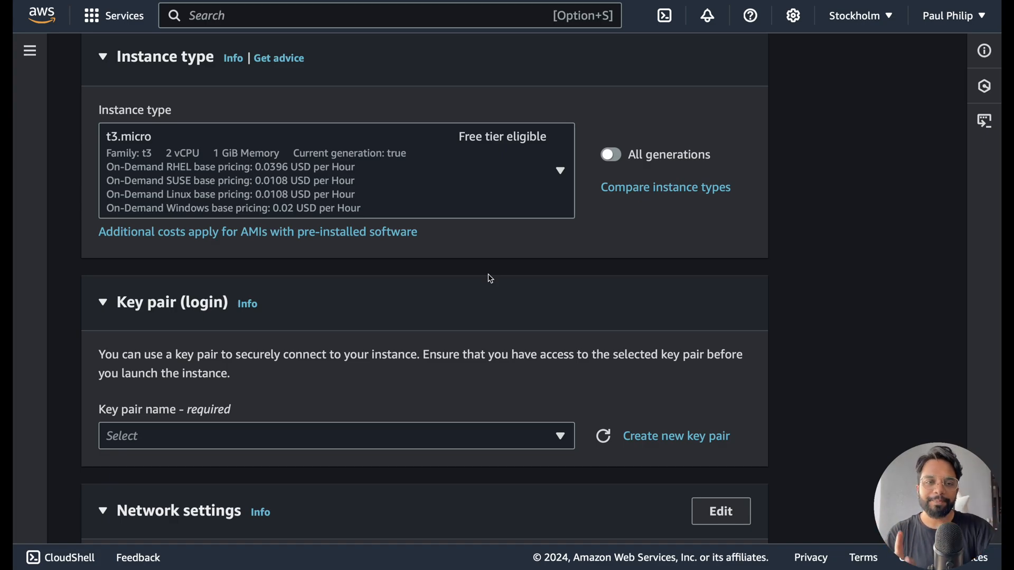
Step: Browse the available instance types, comparing vCPU, memory and pricing across the t3 and c5 families
left_click(560, 172)
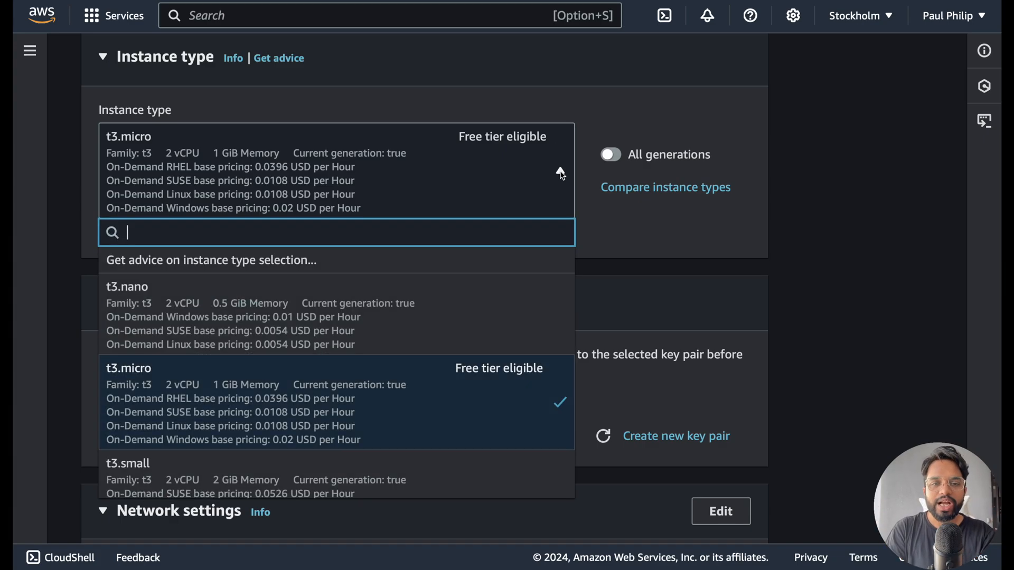
scroll(480, 366, "down", 6)
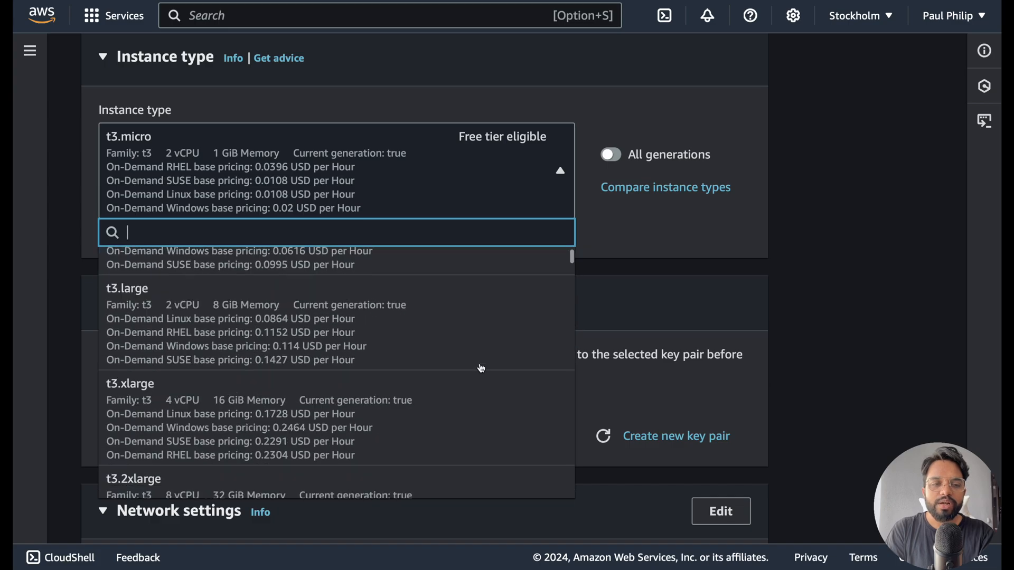
scroll(480, 368, "down", 5)
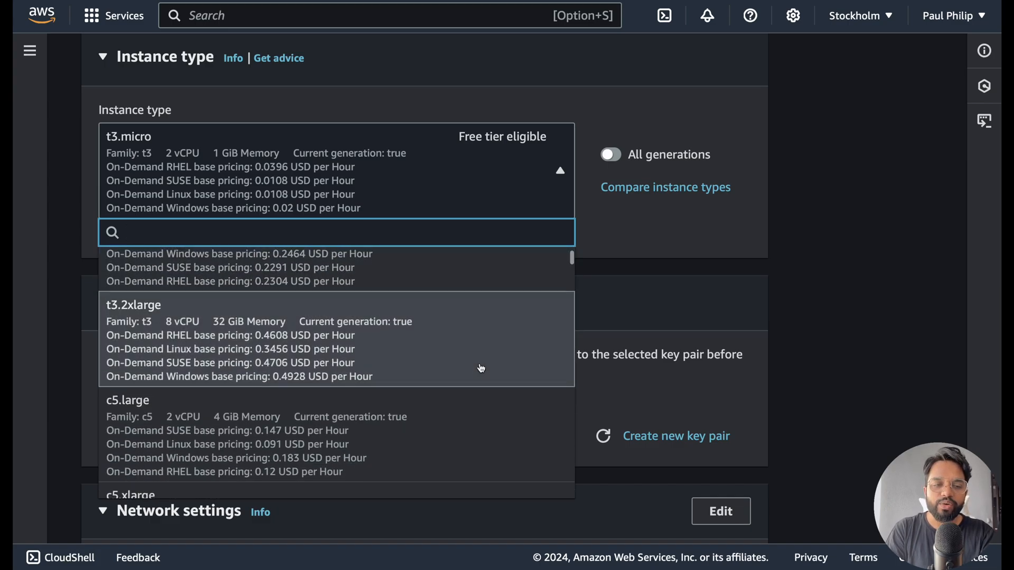
scroll(481, 368, "up", 10)
left_click(753, 284)
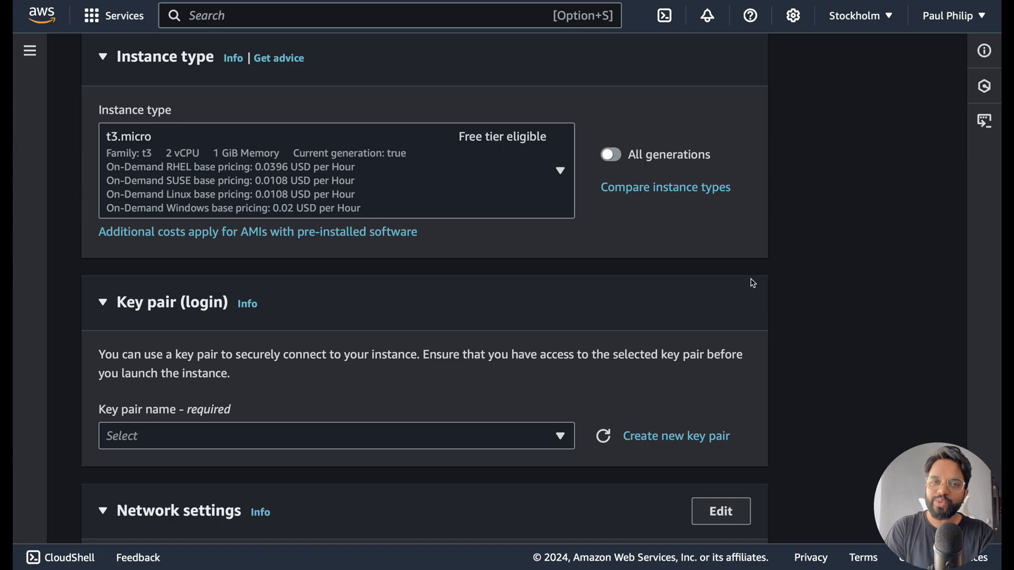
Step: Create a new RSA key pair named mywebserver-key in .pem format for the instance login
scroll(753, 283, "down", 5)
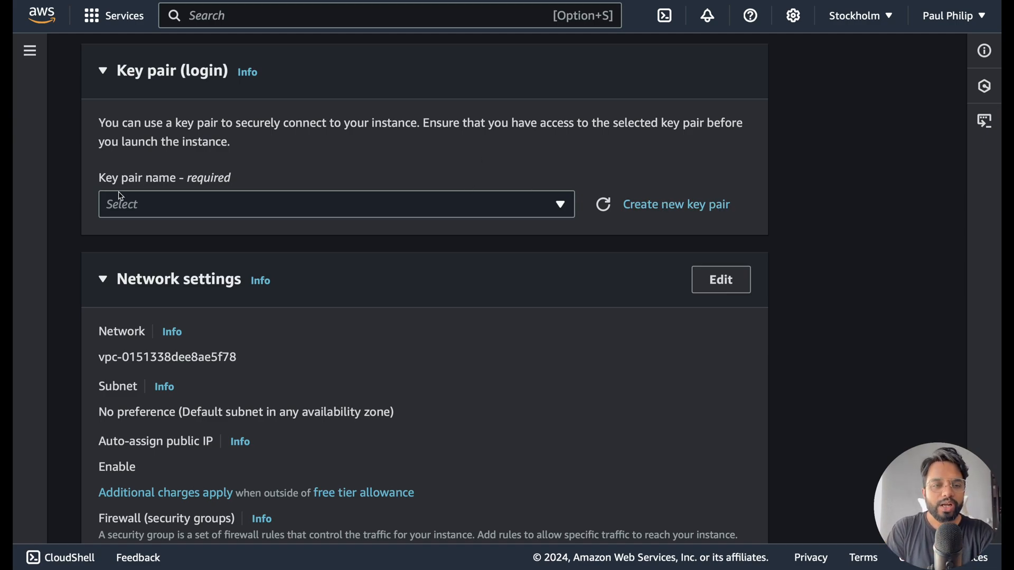
left_click(676, 207)
type("mywebser")
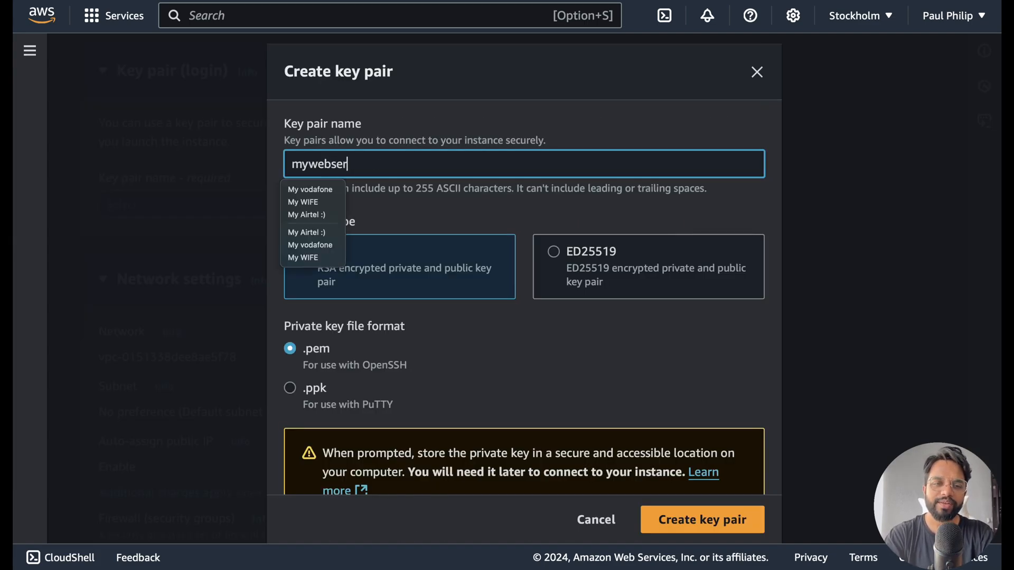
type("ver-key")
left_click(518, 213)
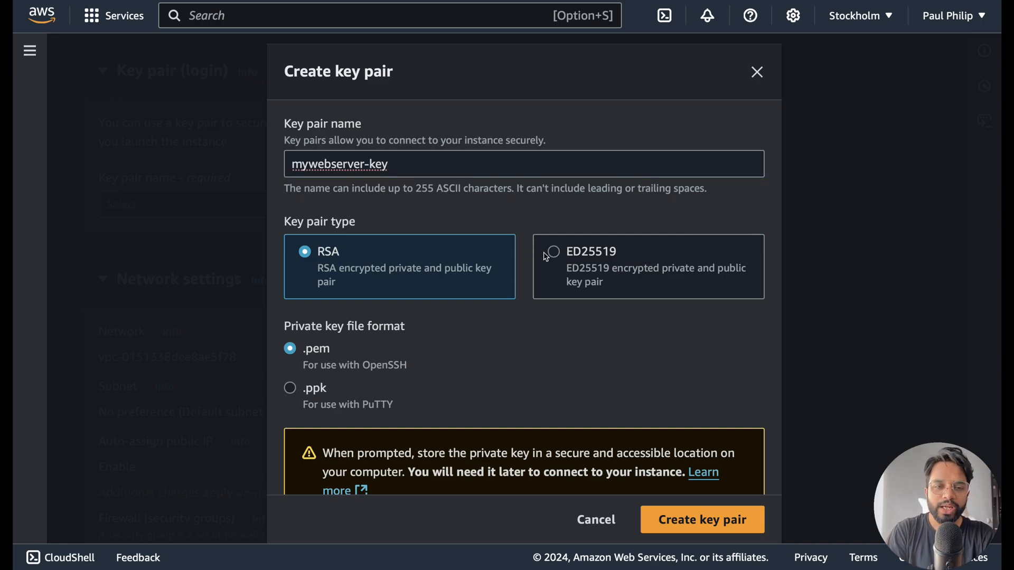
scroll(517, 284, "down", 2)
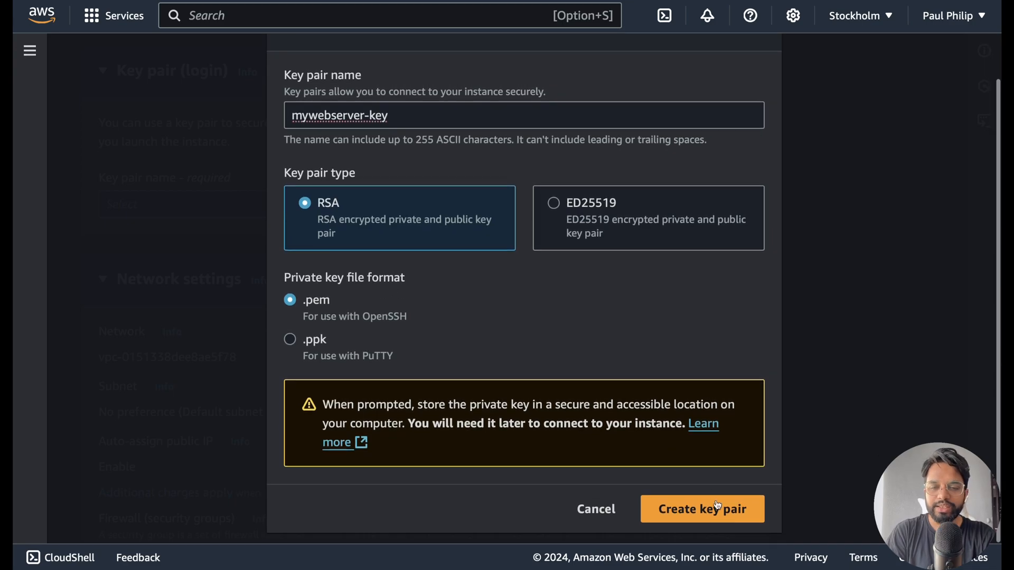
left_click(713, 511)
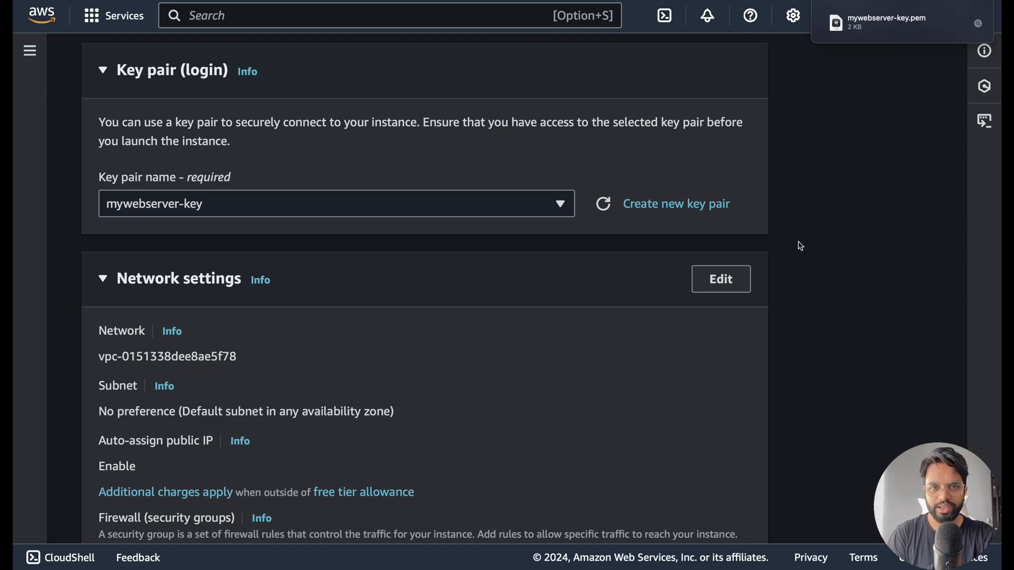
Step: Allow HTTP traffic from the internet in the network settings of the instance's new security group
scroll(801, 246, "down", 4)
scroll(801, 246, "up", 1)
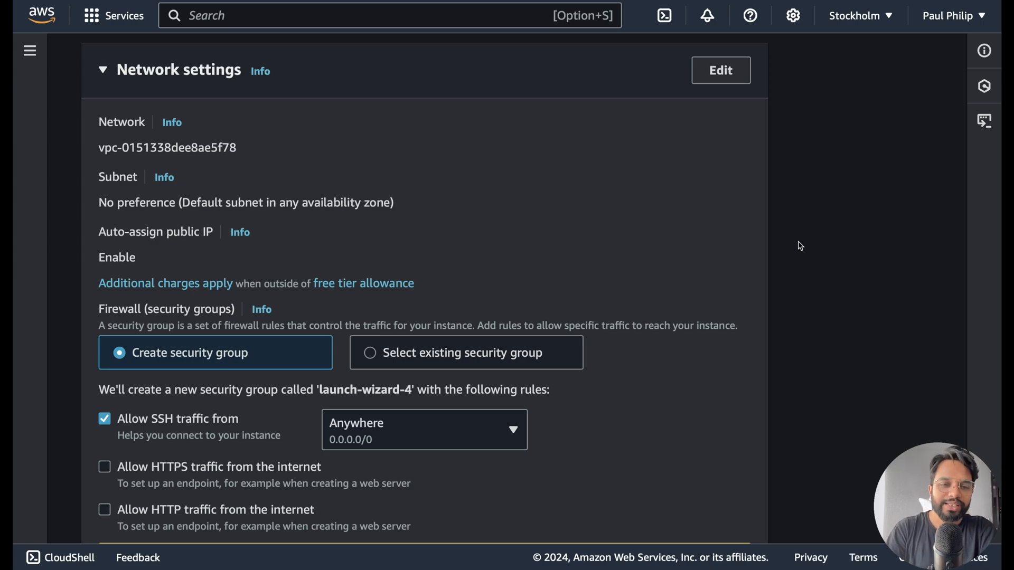
scroll(801, 246, "down", 4)
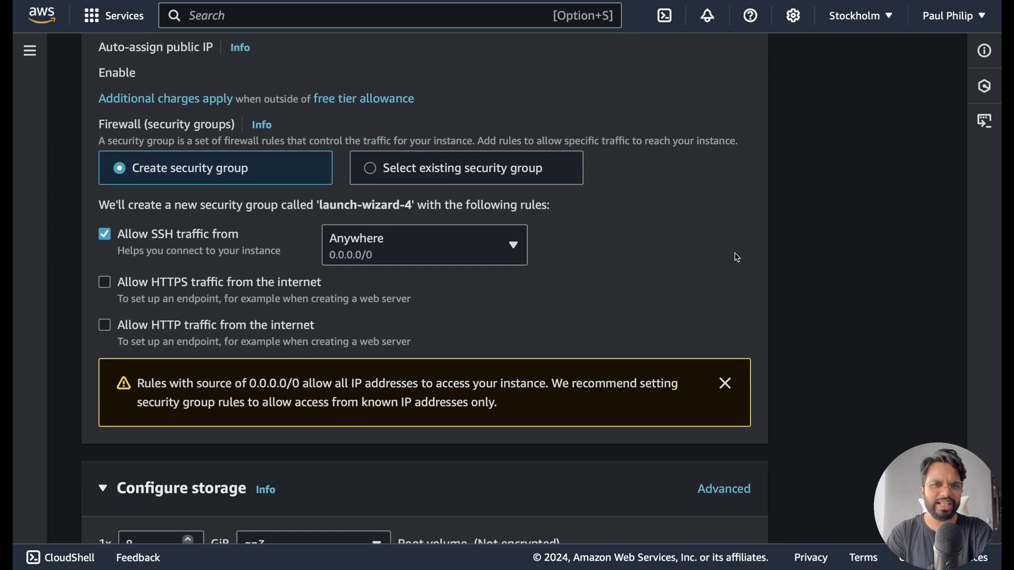
scroll(737, 257, "down", 2)
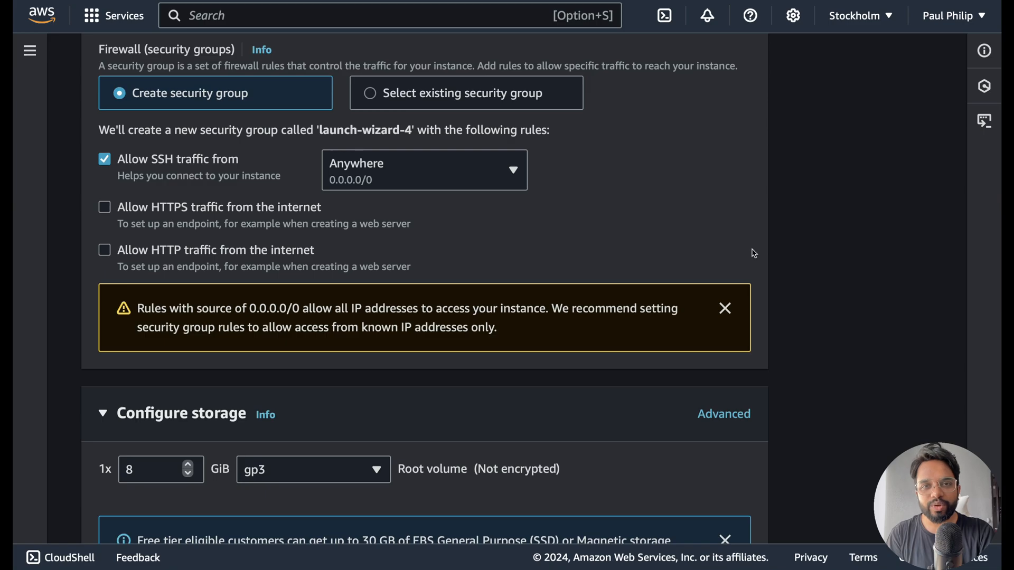
left_click(105, 252)
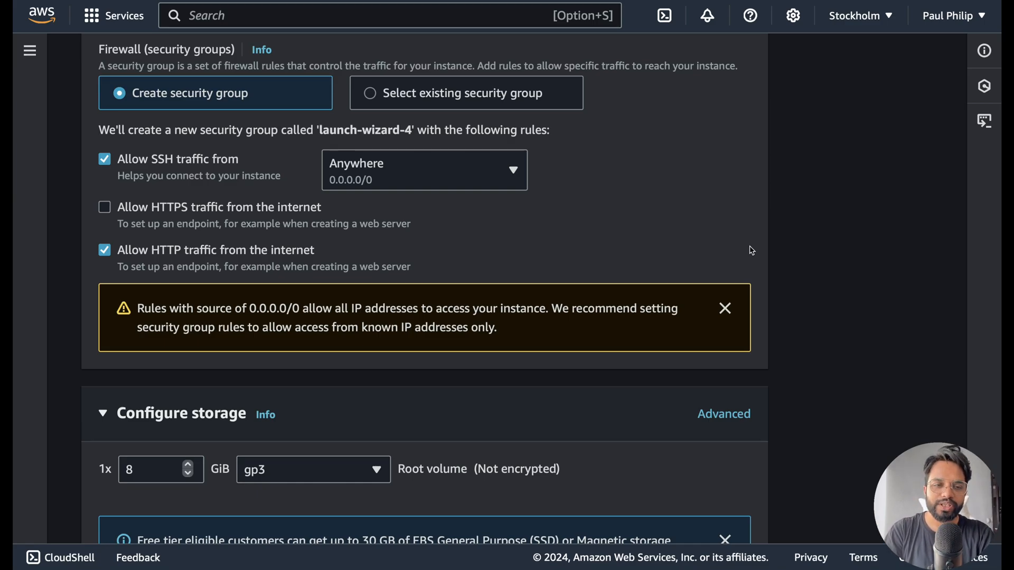
Step: Review the security group rules and the root volume options in the storage configuration
scroll(752, 250, "down", 4)
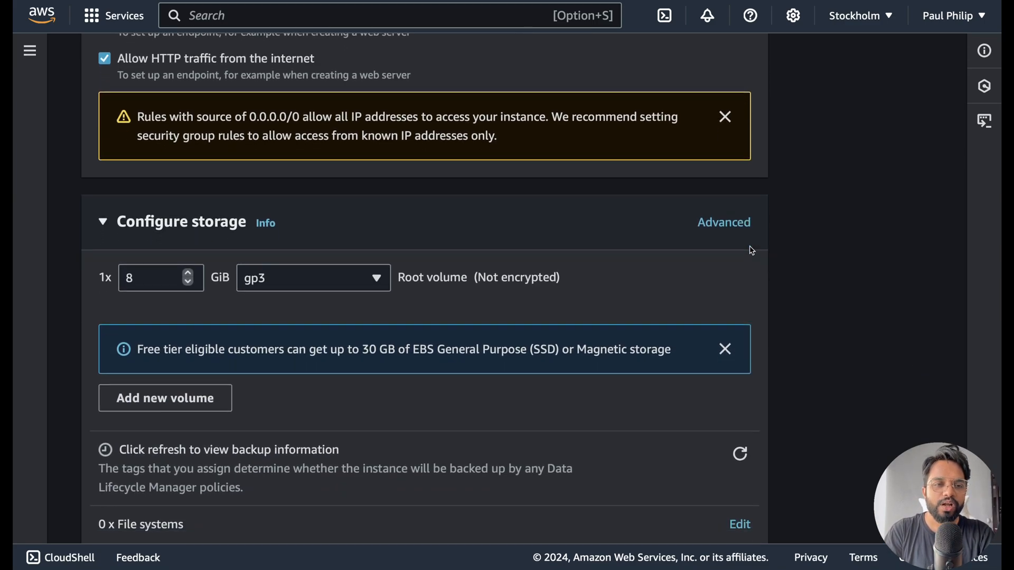
scroll(432, 197, "up", 3)
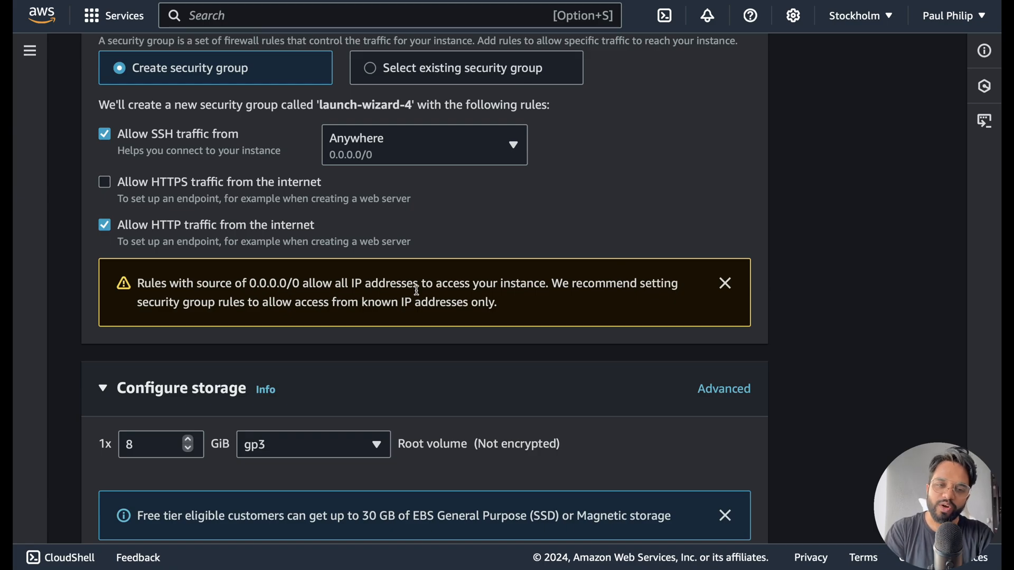
scroll(428, 288, "down", 5)
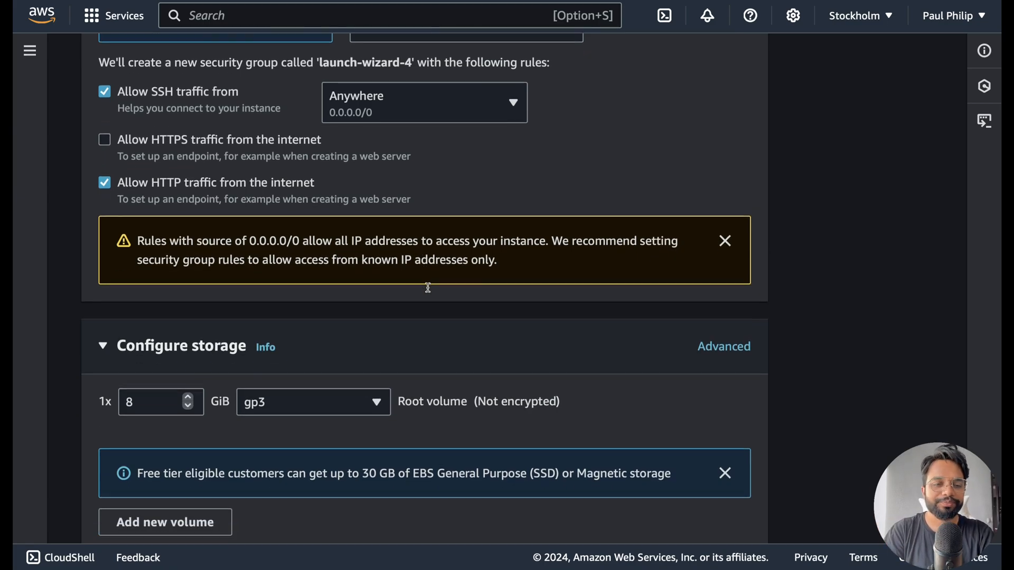
scroll(527, 317, "down", 1)
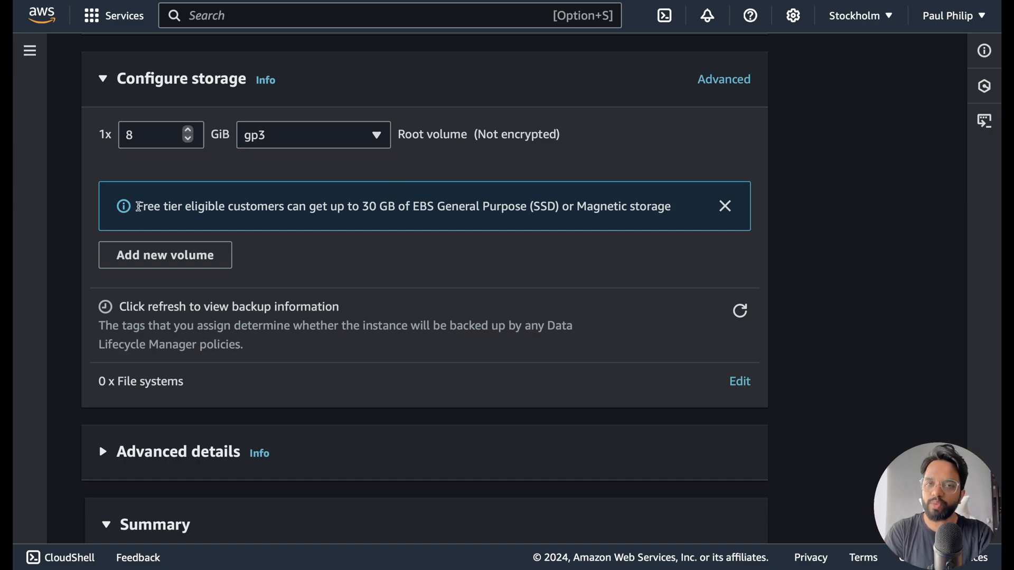
Step: Review the free tier storage allowance and the instance launch summary
left_click_drag(138, 207, 390, 212)
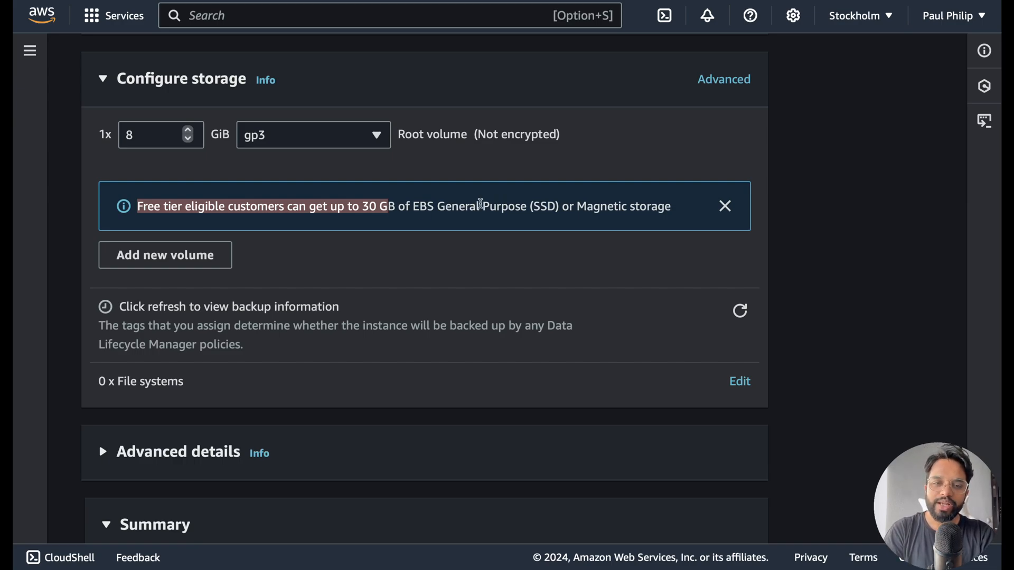
left_click_drag(412, 206, 558, 209)
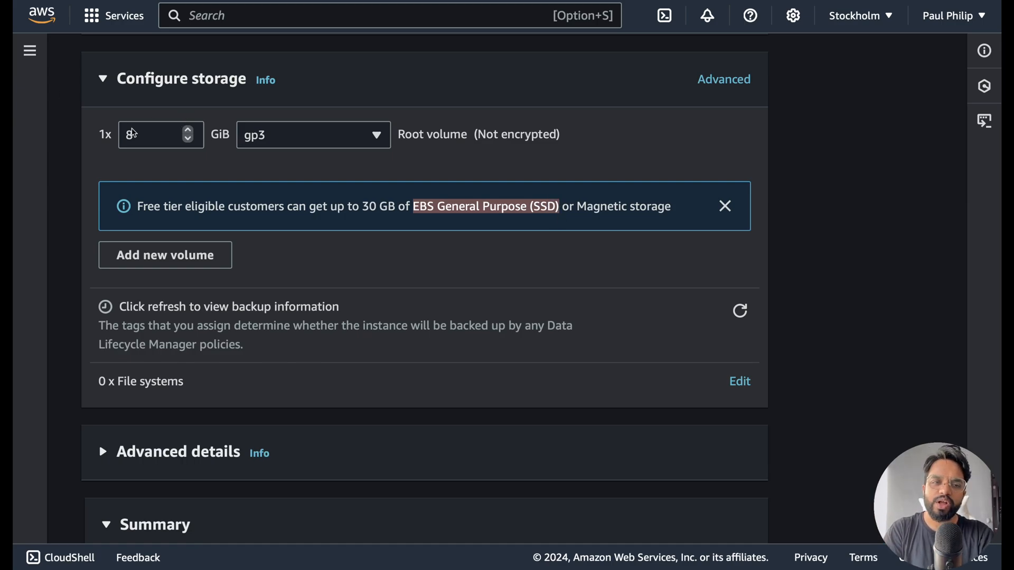
scroll(502, 287, "down", 4)
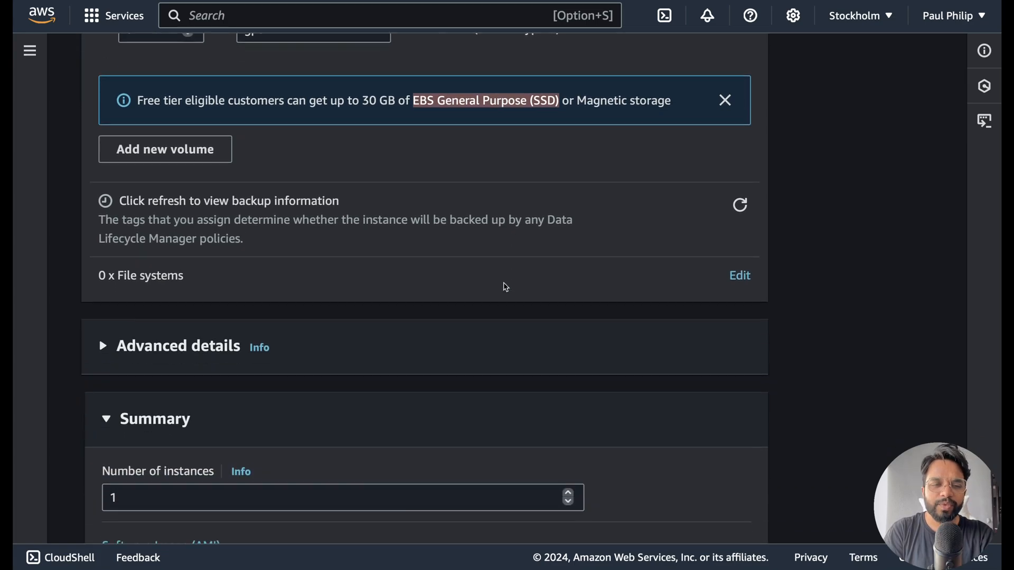
scroll(496, 301, "down", 5)
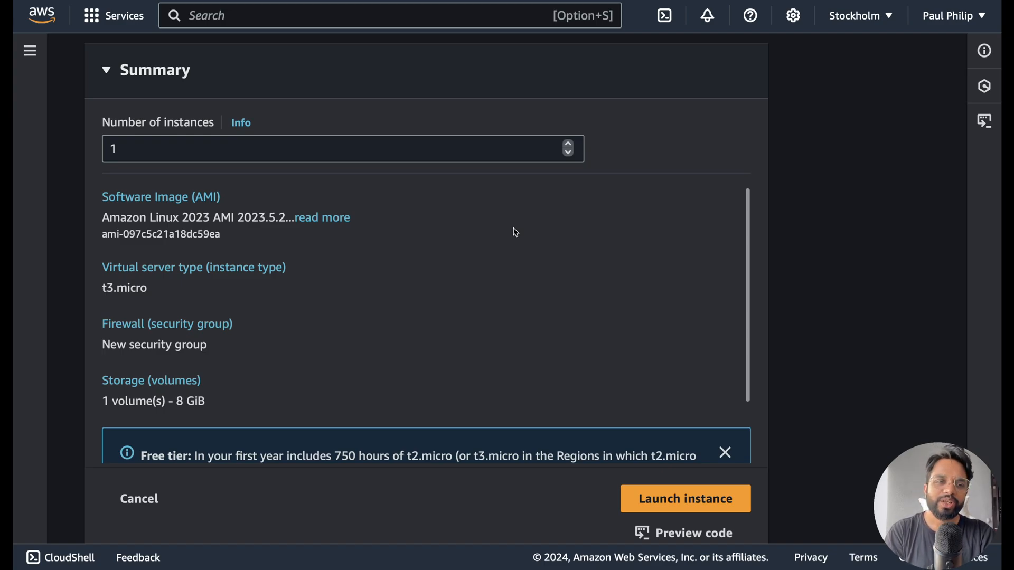
left_click(135, 138)
left_click(495, 228)
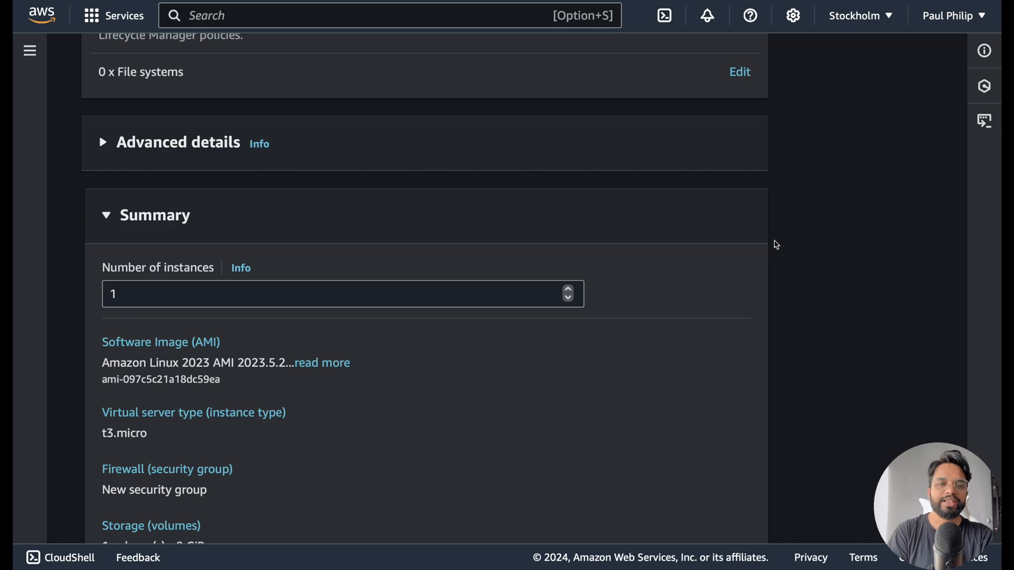
scroll(772, 242, "up", 1)
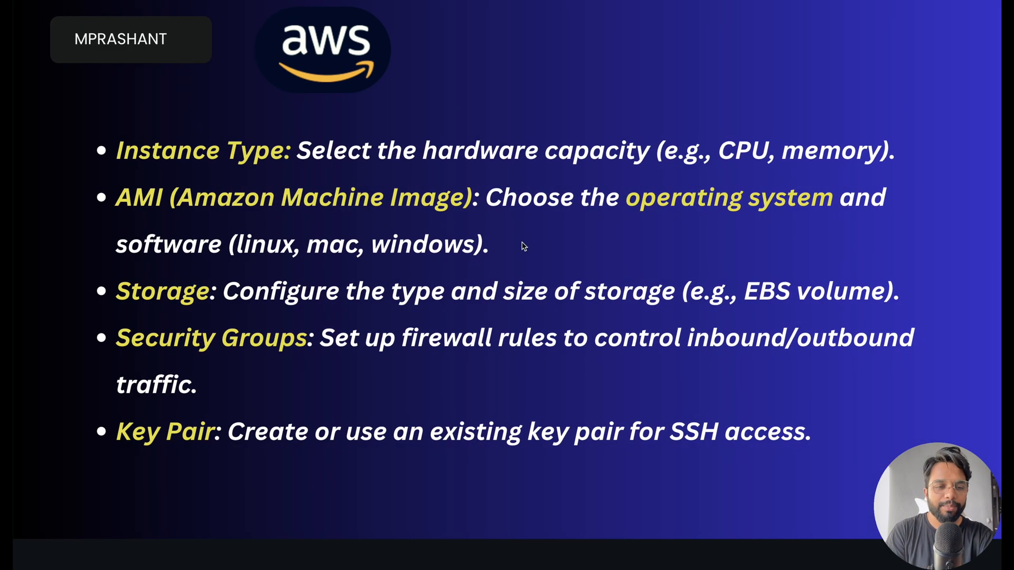
left_click(522, 243)
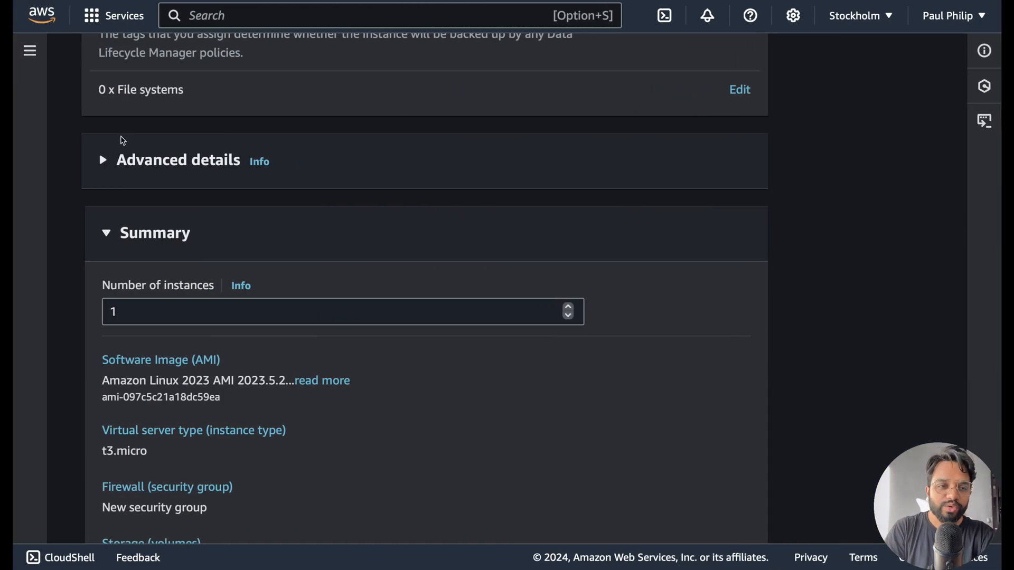
Step: Add a user data bash script under advanced details that updates packages, installs, starts and enables httpd, and writes a welcome page to /var/www/html/index.html
left_click(105, 161)
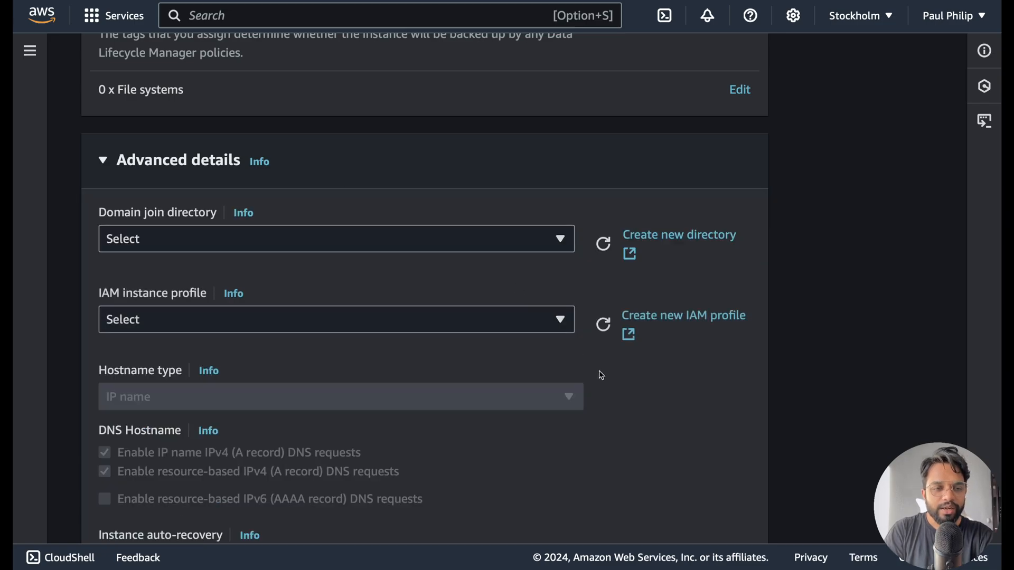
scroll(618, 410, "down", 20)
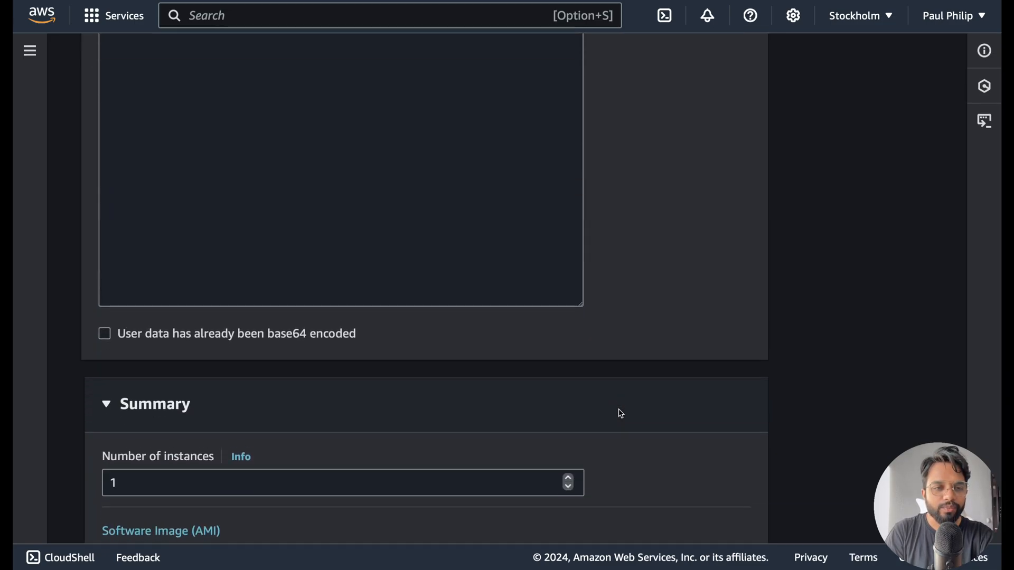
scroll(621, 414, "up", 3)
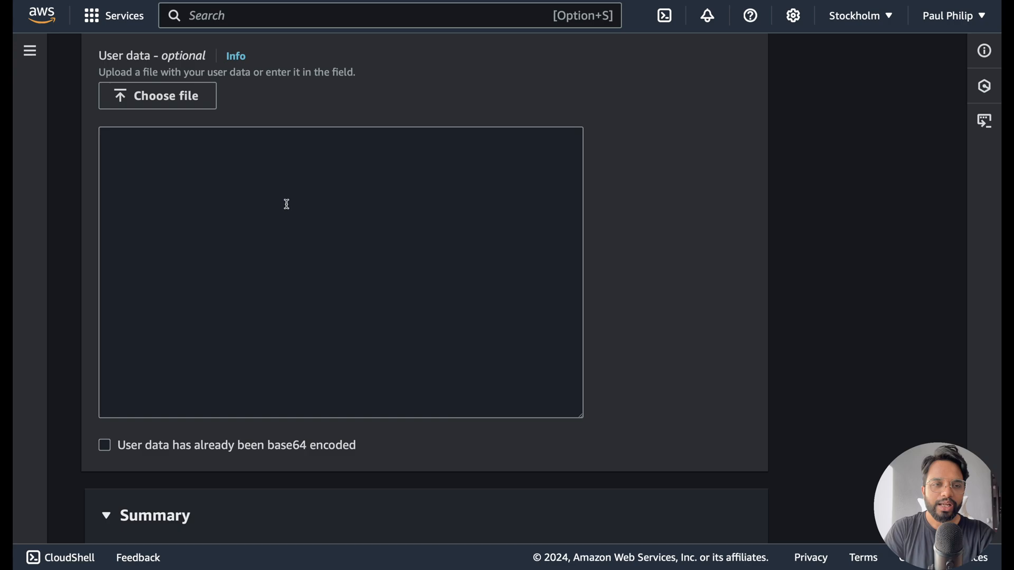
left_click(287, 207)
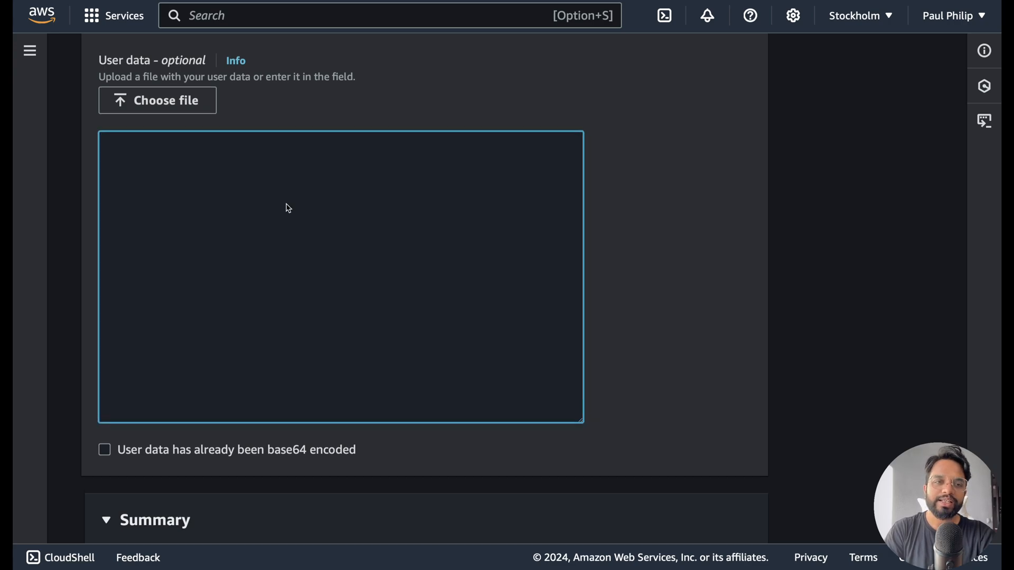
scroll(288, 209, "up", 1)
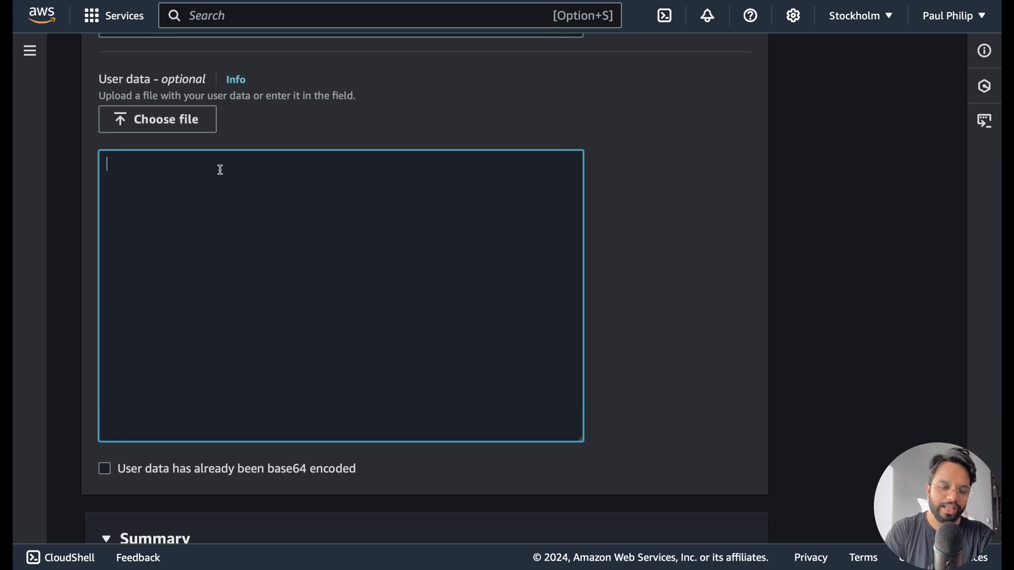
type("#!/bin/bash # Update the system package list sudo yum update -y  # Install Apache web server (httpd) sudo yum install -y httpd  # Start Apache service sudo systemctl start httpd  # Enable Apache to start on boot sudo systemctl enable httpd  # Optional: Create a simple HTML file to verify the web server is running echo \"<html><h1>Welcome to Apache Web Server on Amazon Linux!</h1></html>\" > /var/www/html/index.html")
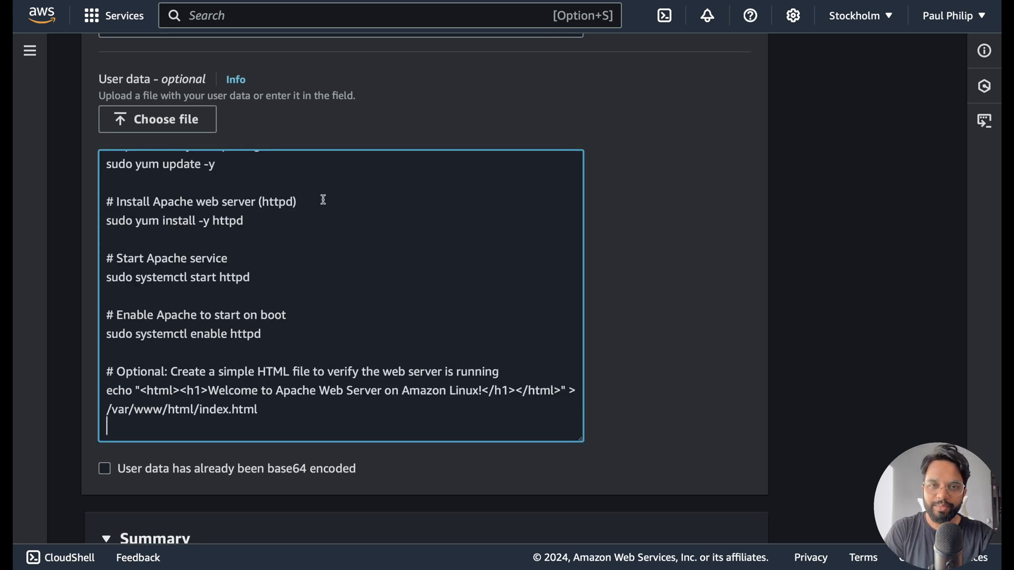
Step: Remove the comments and blank lines between the yum and systemctl commands in the script, keeping a blank line after #!/bin/bash
scroll(324, 200, "up", 3)
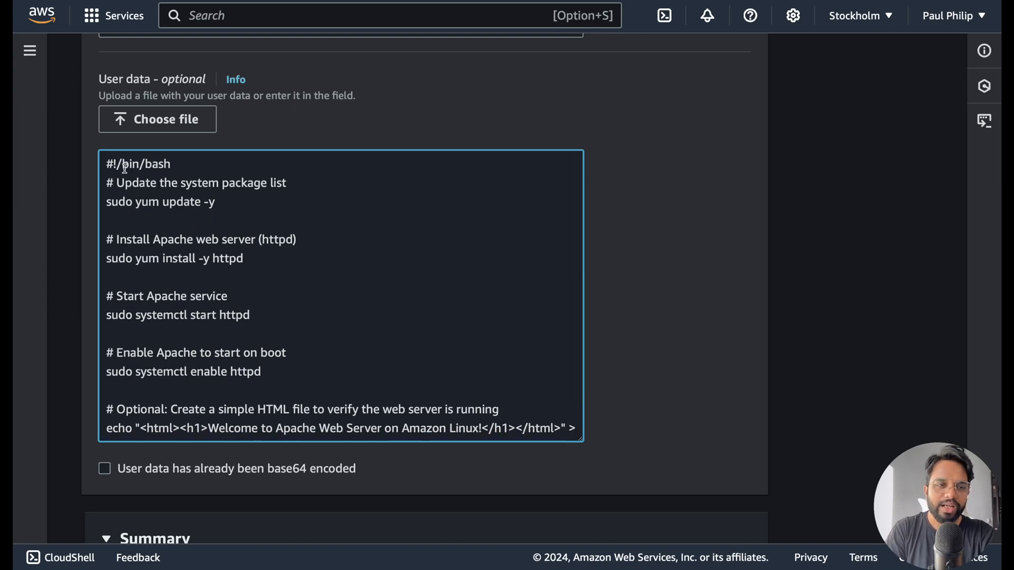
left_click_drag(107, 163, 208, 163)
left_click_drag(105, 185, 294, 183)
key("BackSpace")
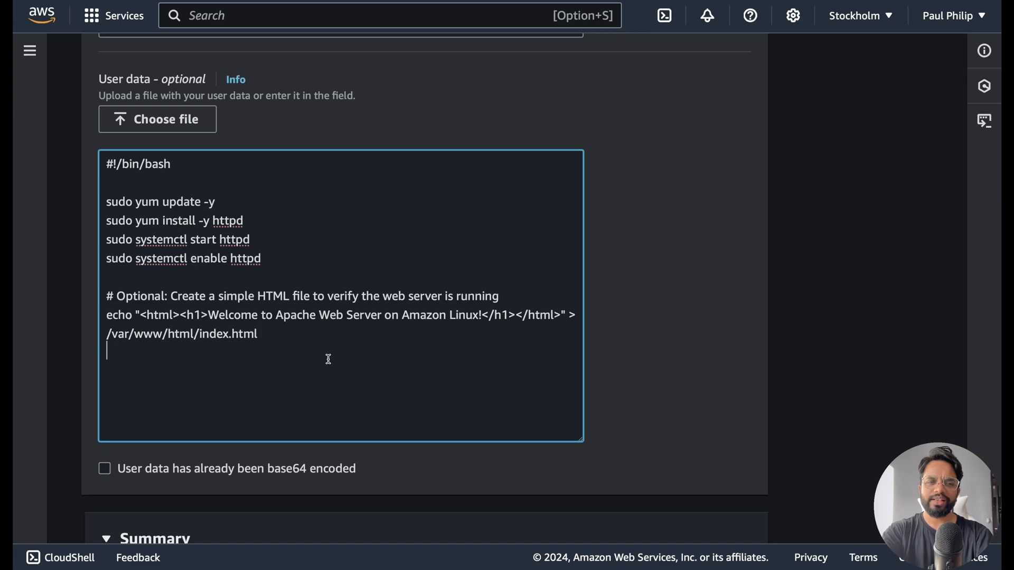
Step: Check the auto-assign public IP setting and the summary, and launch the instance
scroll(647, 393, "down", 2)
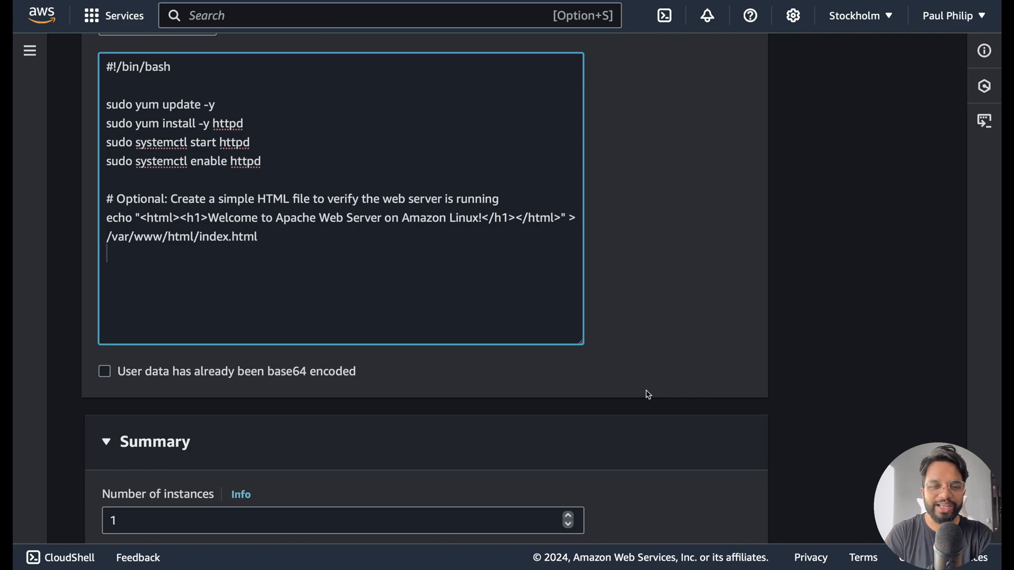
scroll(669, 356, "up", 15)
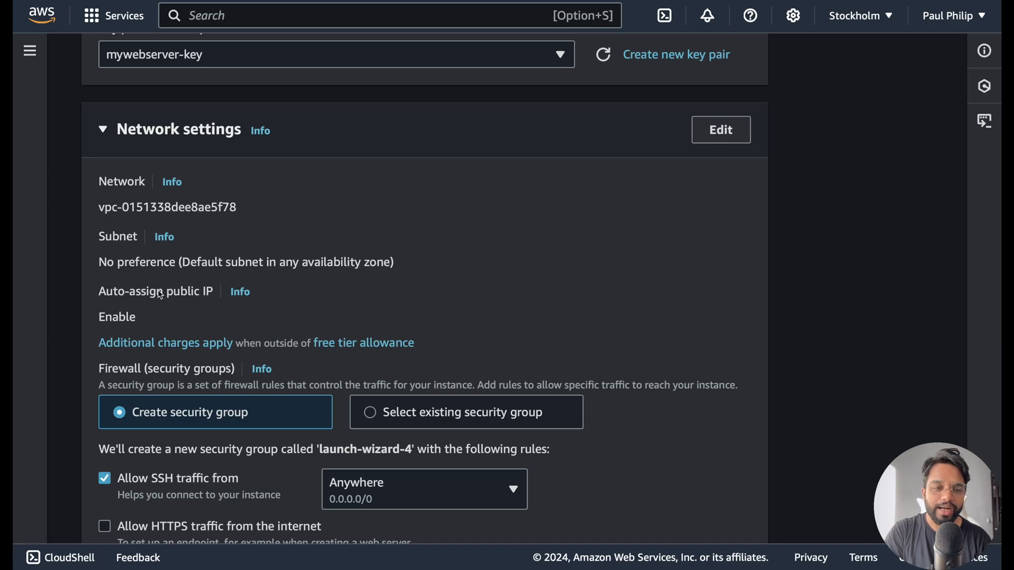
left_click_drag(168, 294, 206, 294)
left_click(119, 316)
scroll(476, 281, "down", 5)
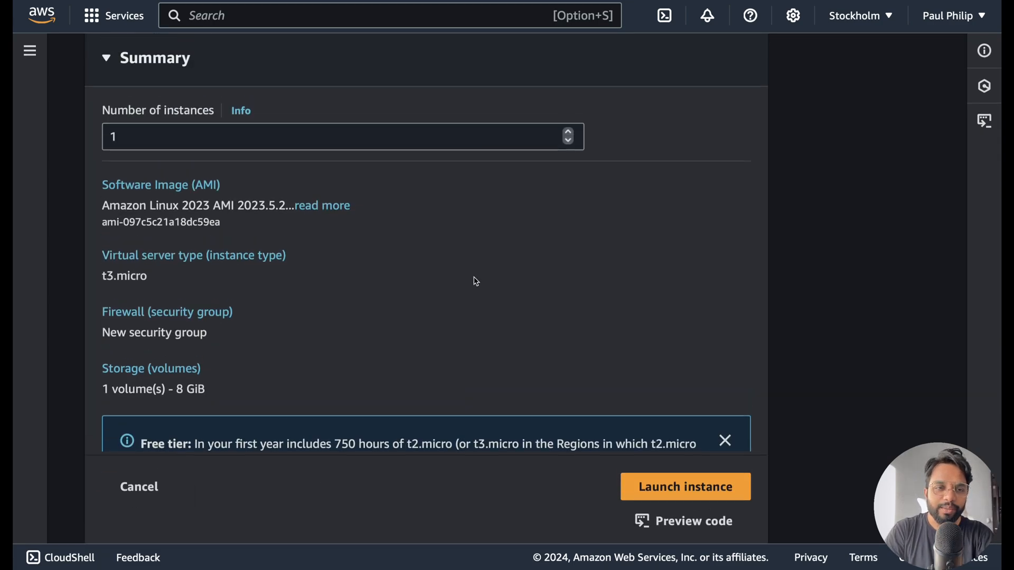
scroll(355, 306, "down", 3)
scroll(359, 308, "up", 3)
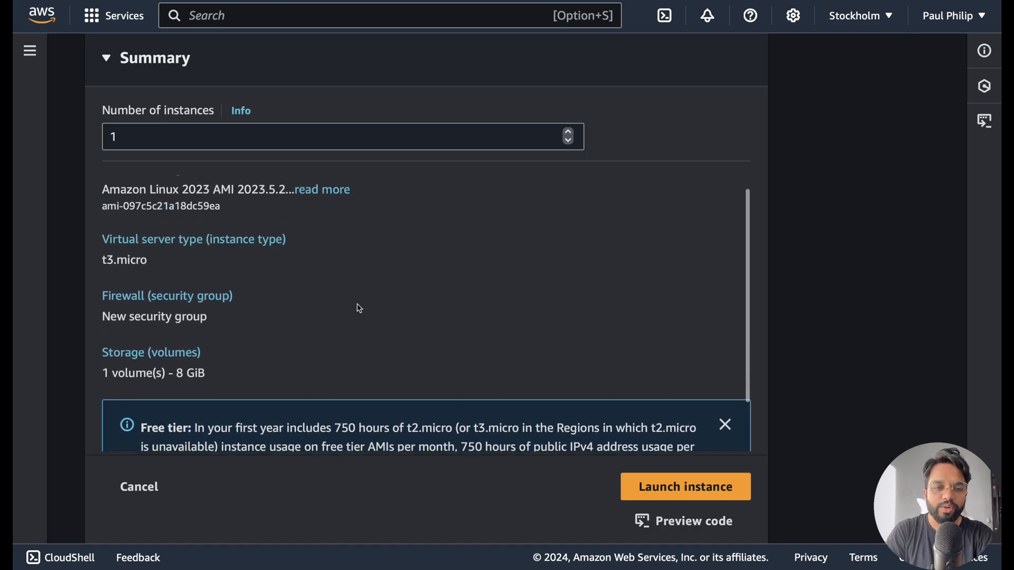
left_click(714, 492)
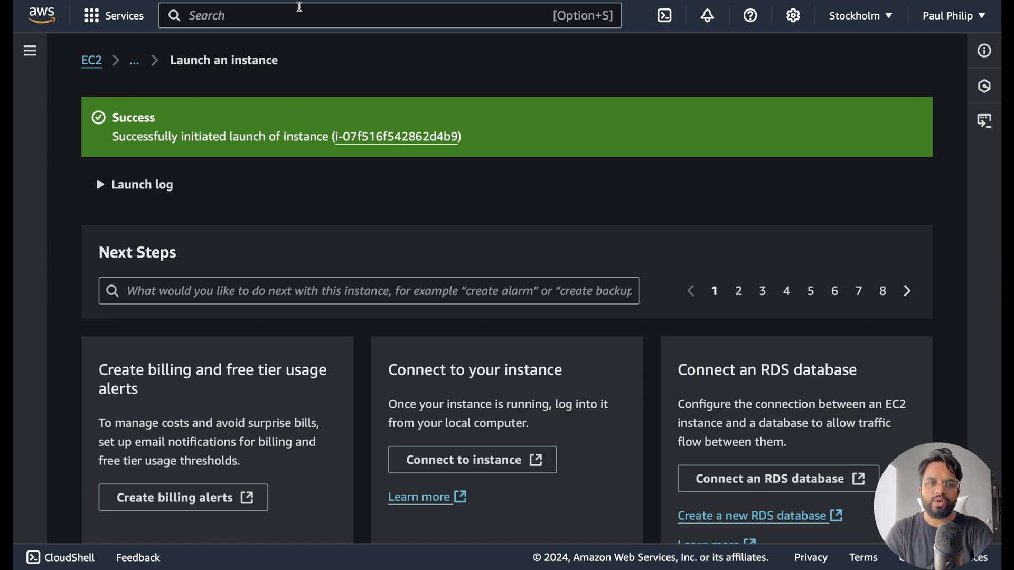
Step: Find the EC2 service and open the details of the running mywebserver instance
left_click(300, 8)
type("ec2")
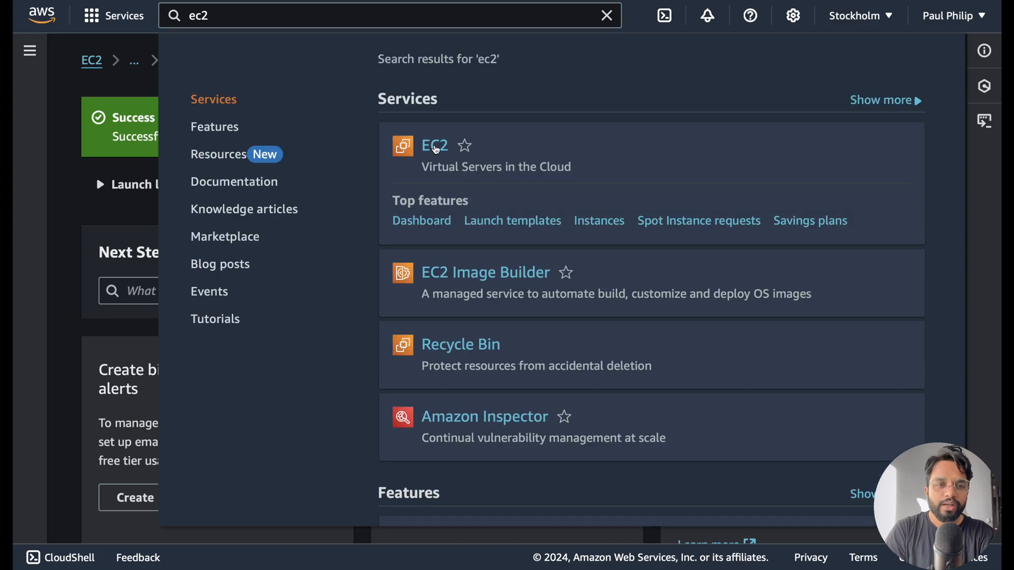
left_click(436, 150)
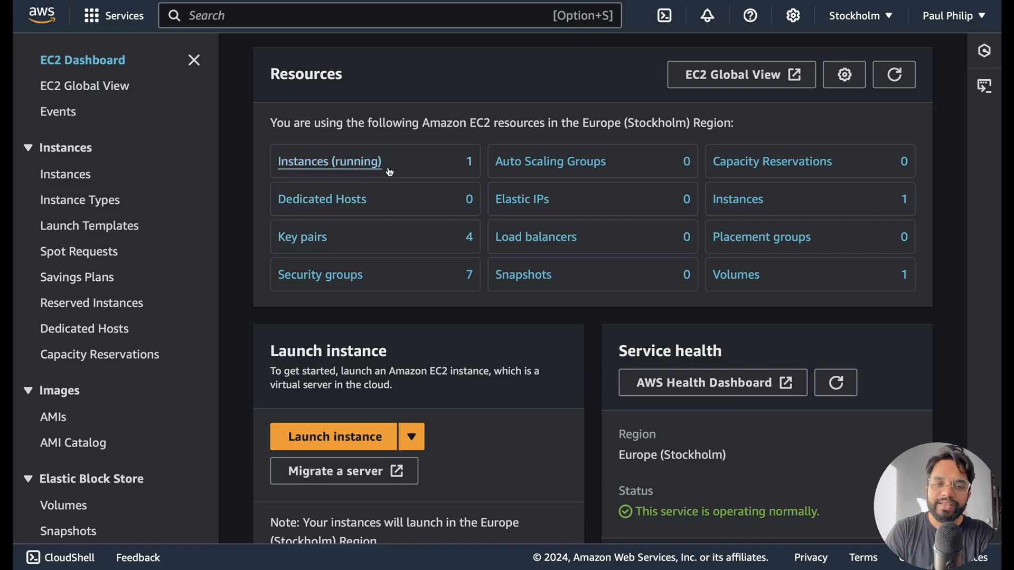
left_click(326, 163)
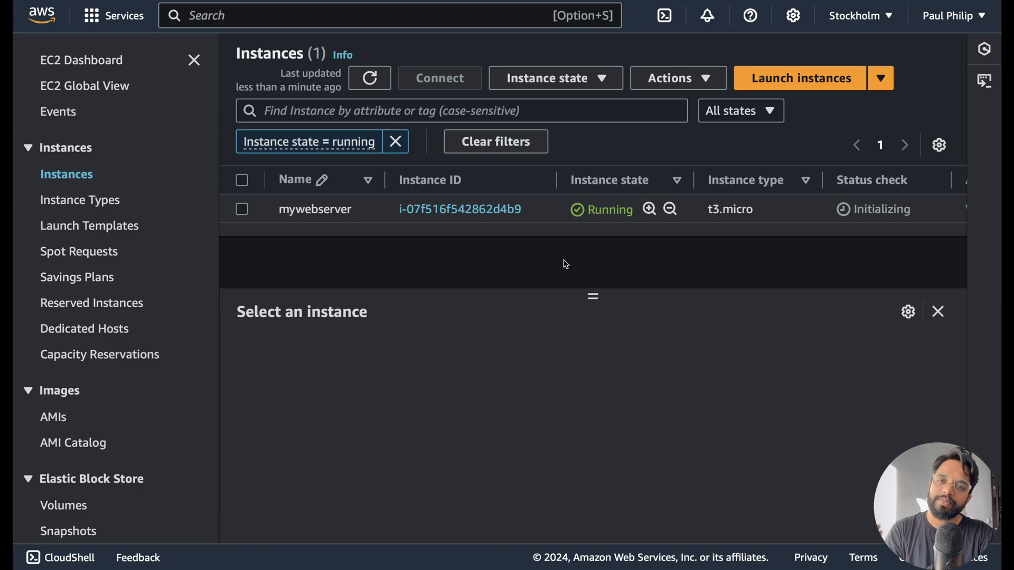
left_click(460, 209)
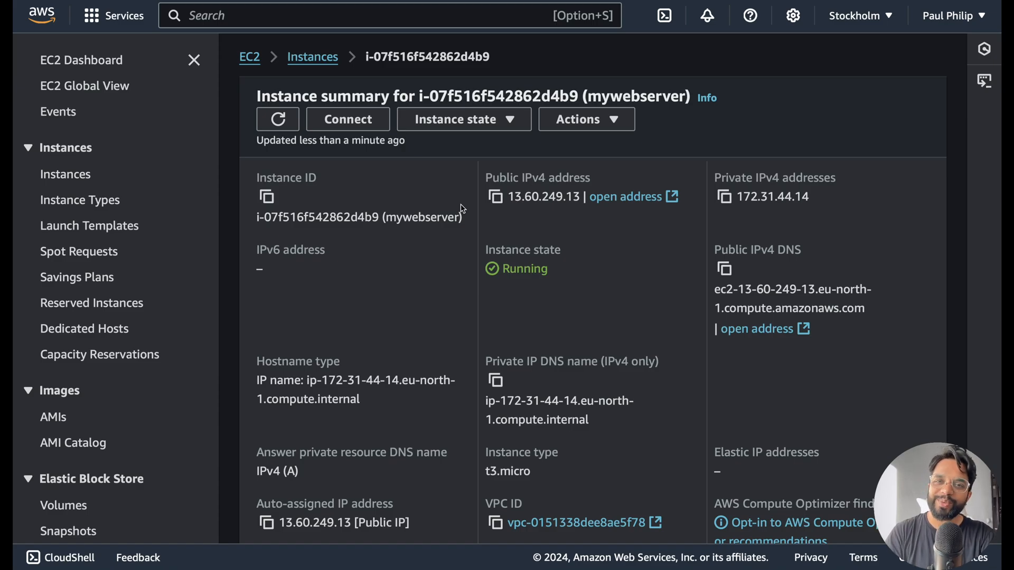
Step: Copy the public IPv4 address of mywebserver and open it in the browser
scroll(462, 209, "down", 1)
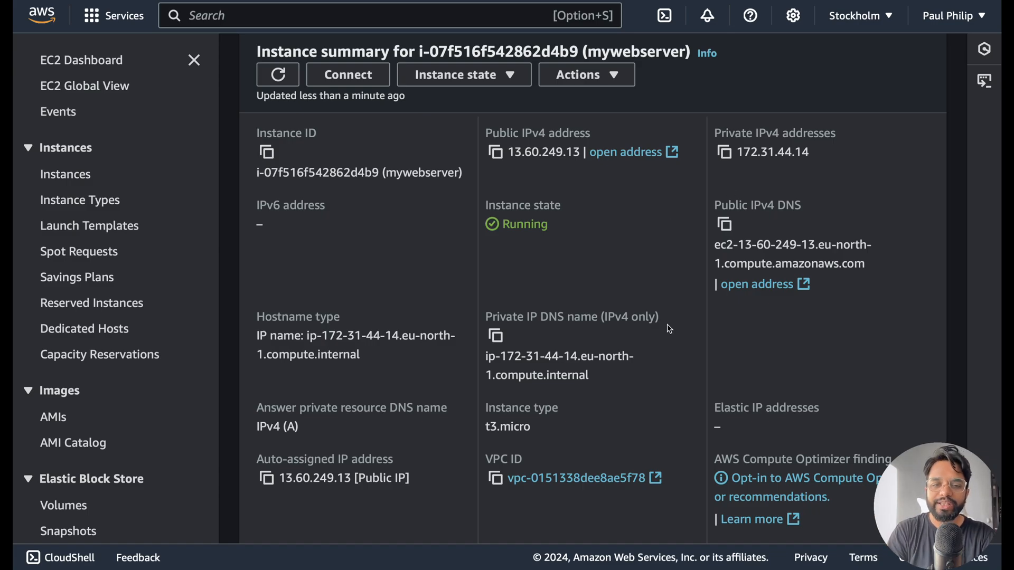
scroll(668, 329, "down", 1)
scroll(668, 329, "up", 2)
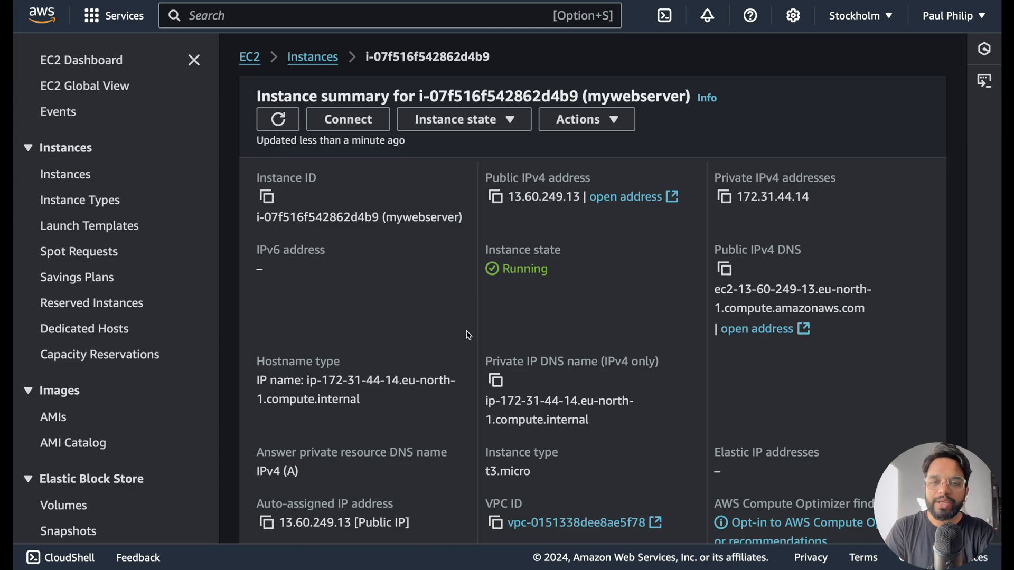
triple_click(603, 181)
left_click(644, 280)
left_click(496, 199)
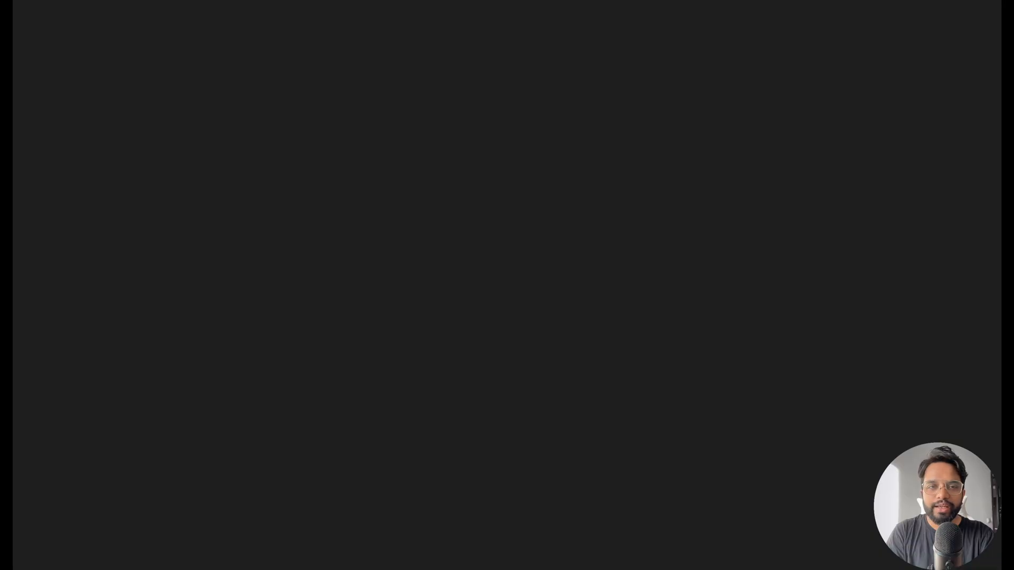
key("super+v")
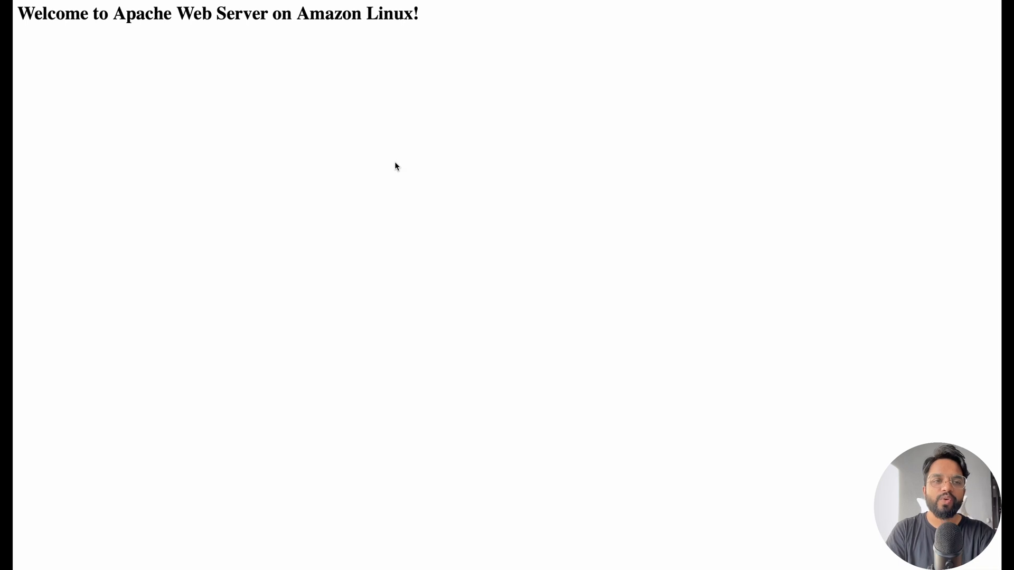
Step: Enlarge the served web page and compare its heading with the user data script
key("ctrl+plus")
key("ctrl+plus")
key("ctrl+plus")
key("ctrl+plus")
key("ctrl+plus")
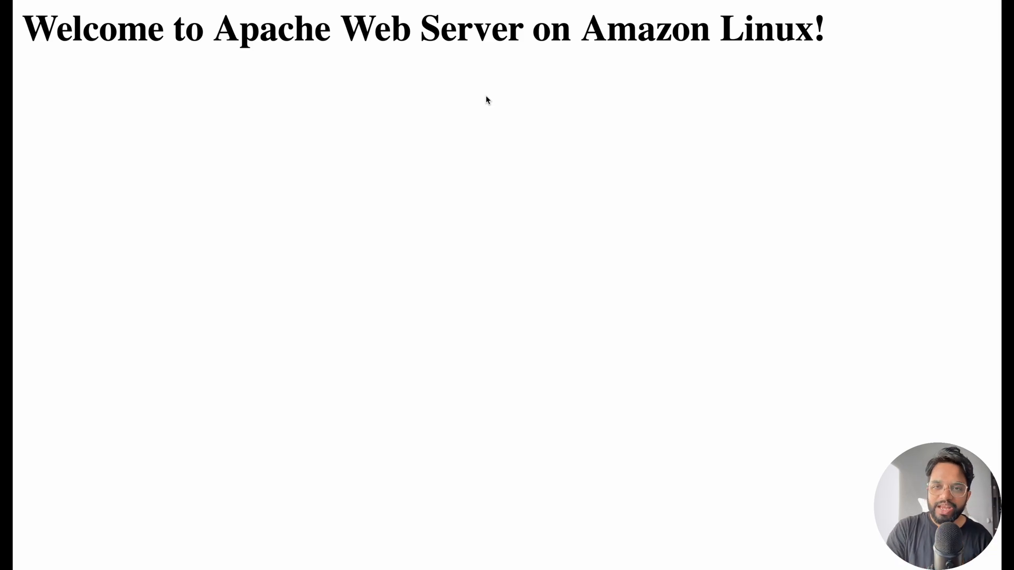
key("ctrl+Right")
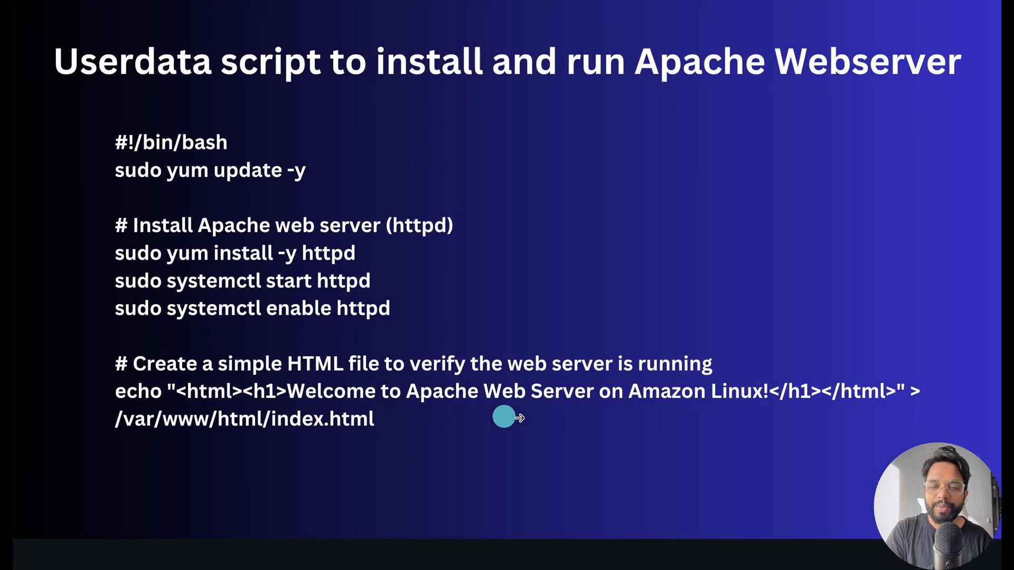
key("ctrl+Left")
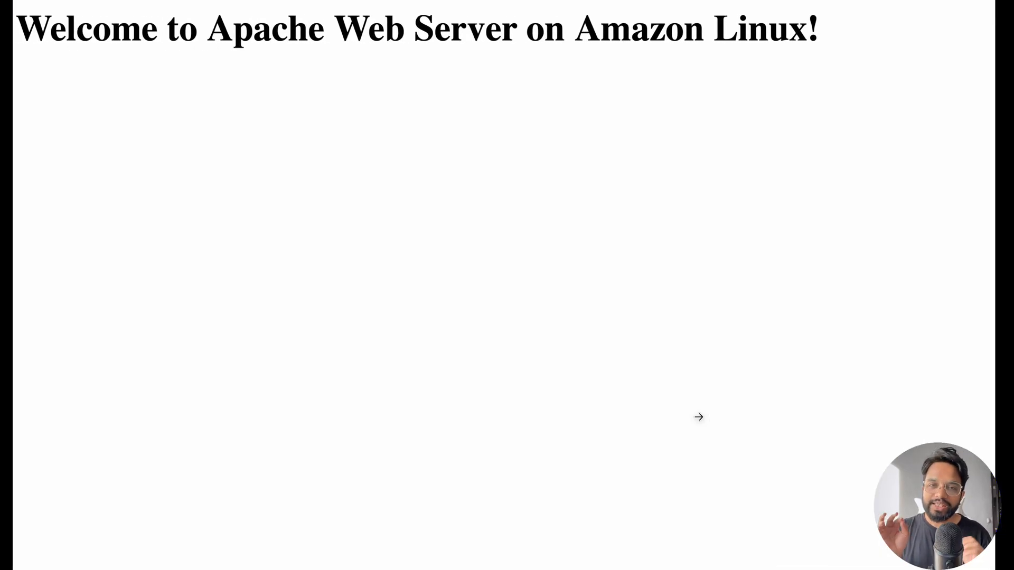
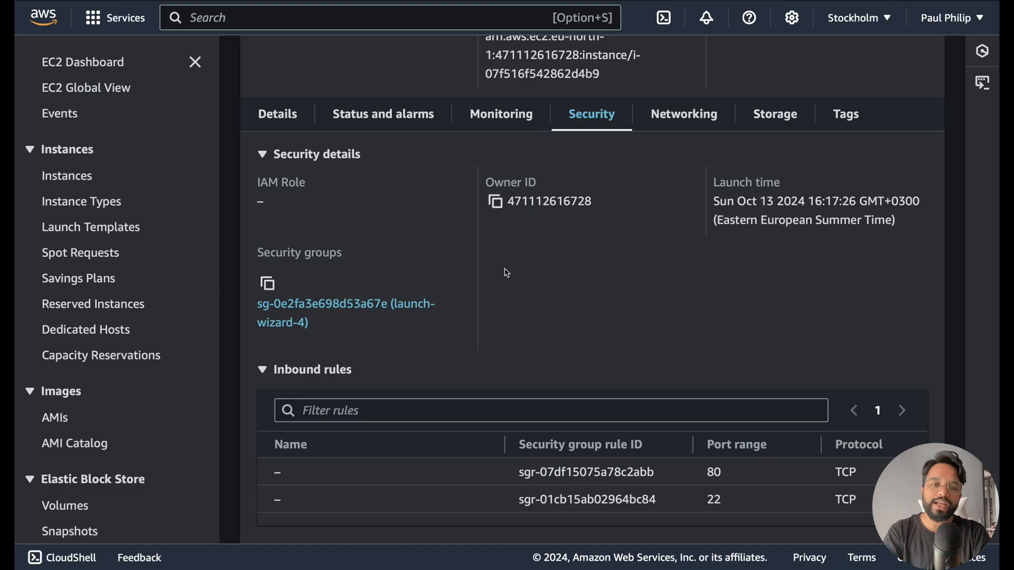
Step: Examine the security group attached to mywebserver and its inbound and outbound rules
left_click_drag(256, 253, 400, 252)
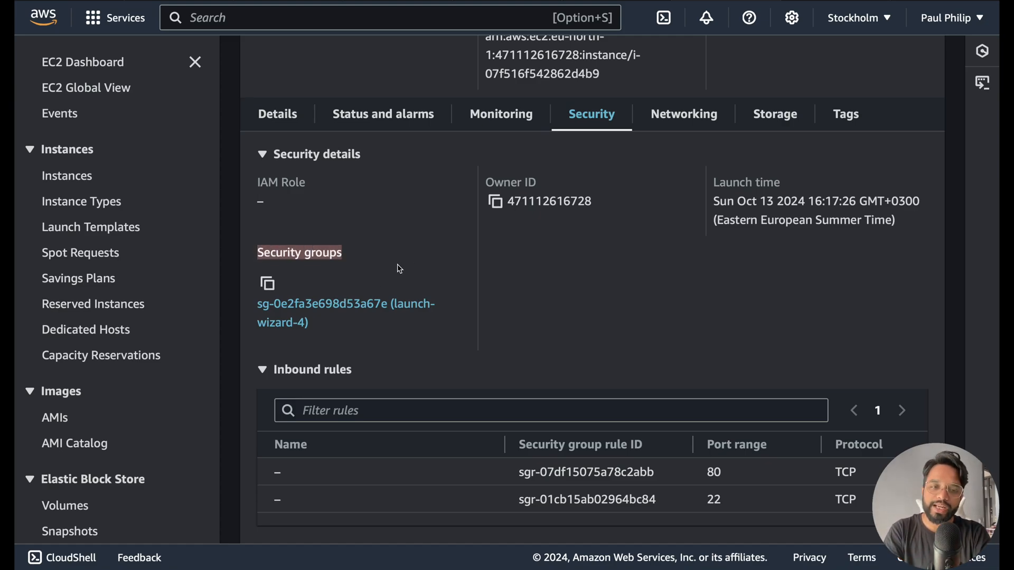
left_click_drag(256, 301, 327, 323)
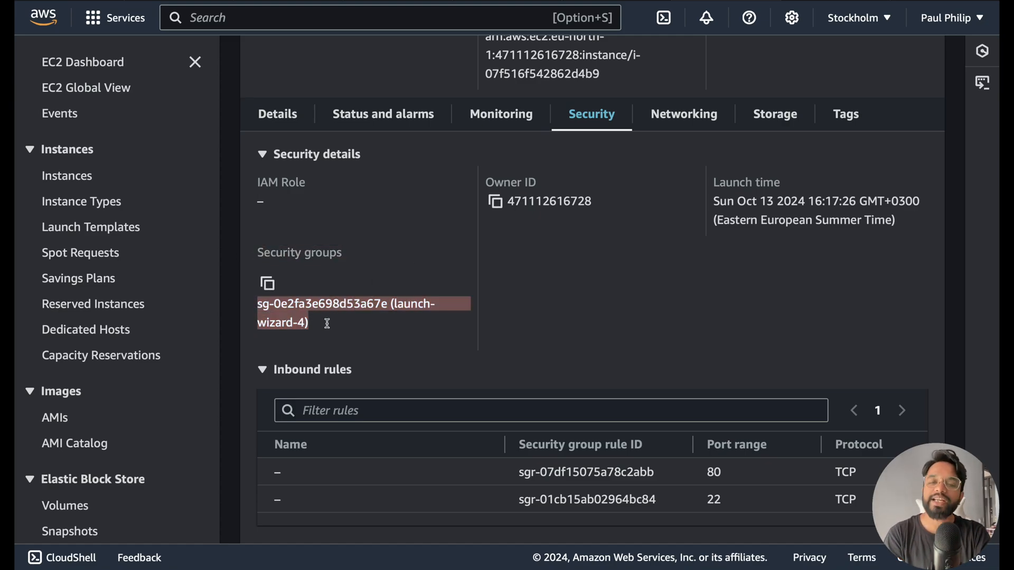
scroll(482, 364, "down", 3)
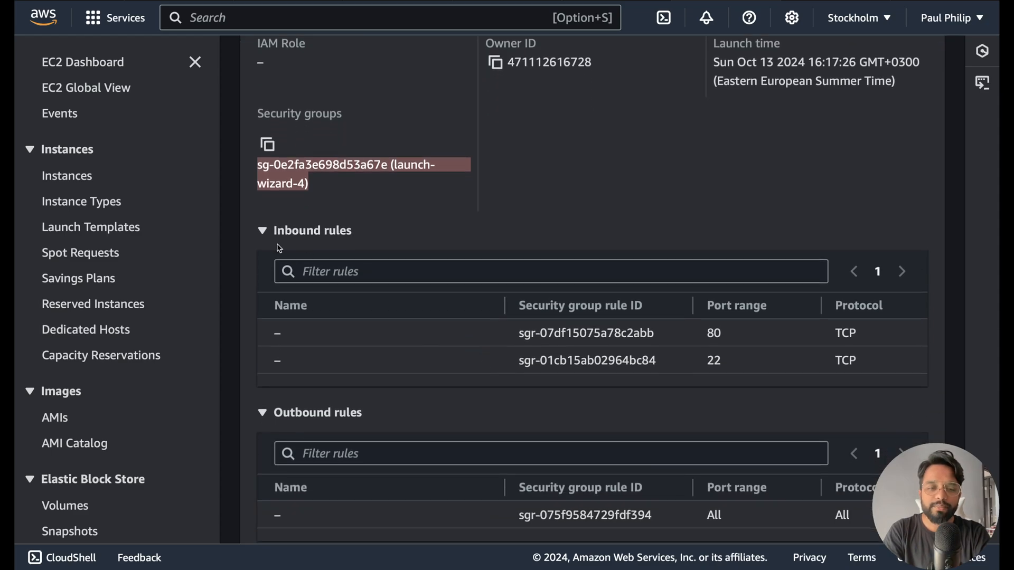
Step: Check the destination that the security group's outbound rule allows
scroll(434, 410, "down", 1)
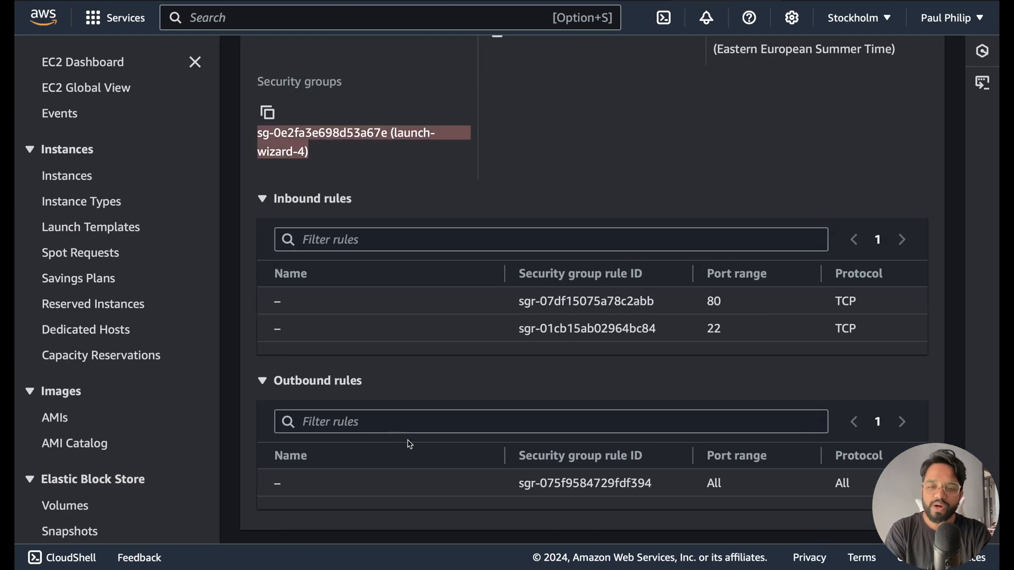
scroll(606, 483, "right", 10)
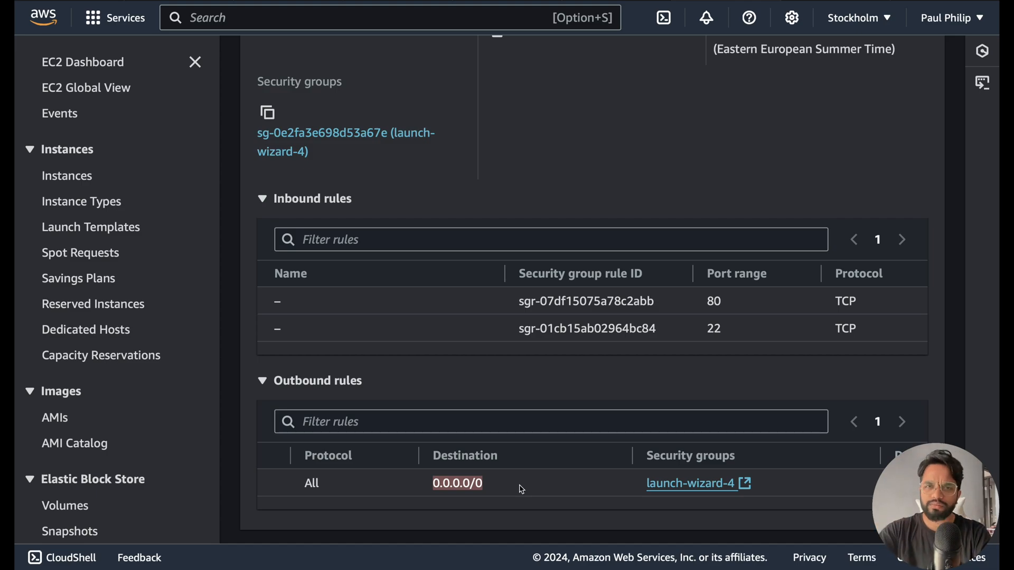
scroll(523, 488, "left", 10)
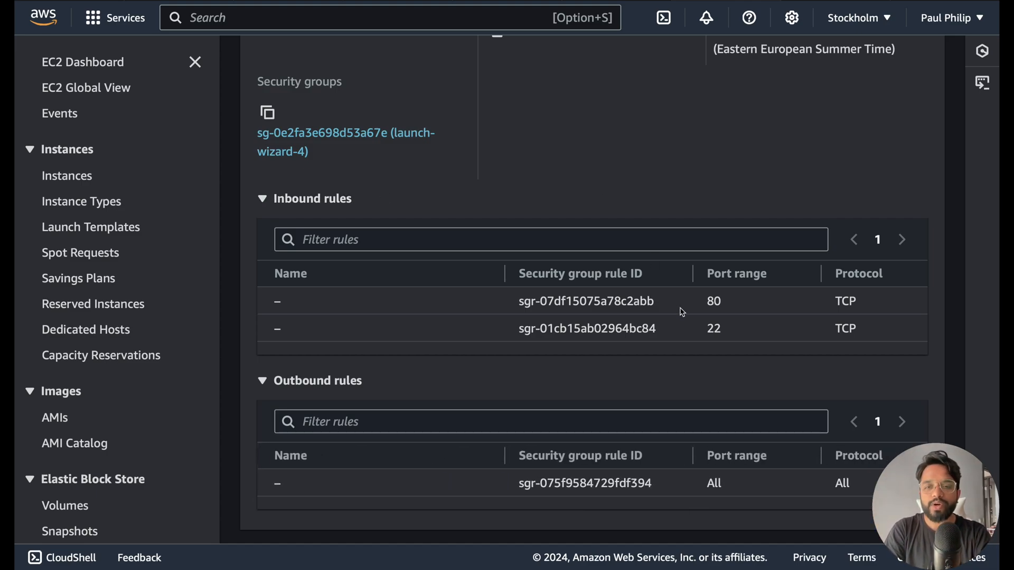
Step: Examine the port range, protocol and source of the inbound rules for ports 80 and 22
scroll(686, 320, "right", 2)
scroll(686, 320, "left", 2)
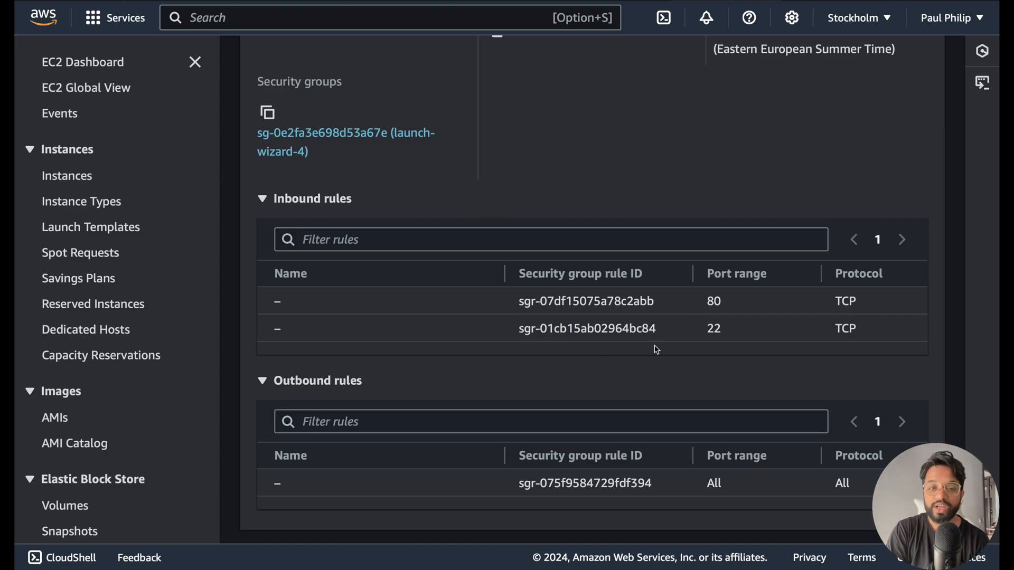
scroll(669, 288, "right", 3)
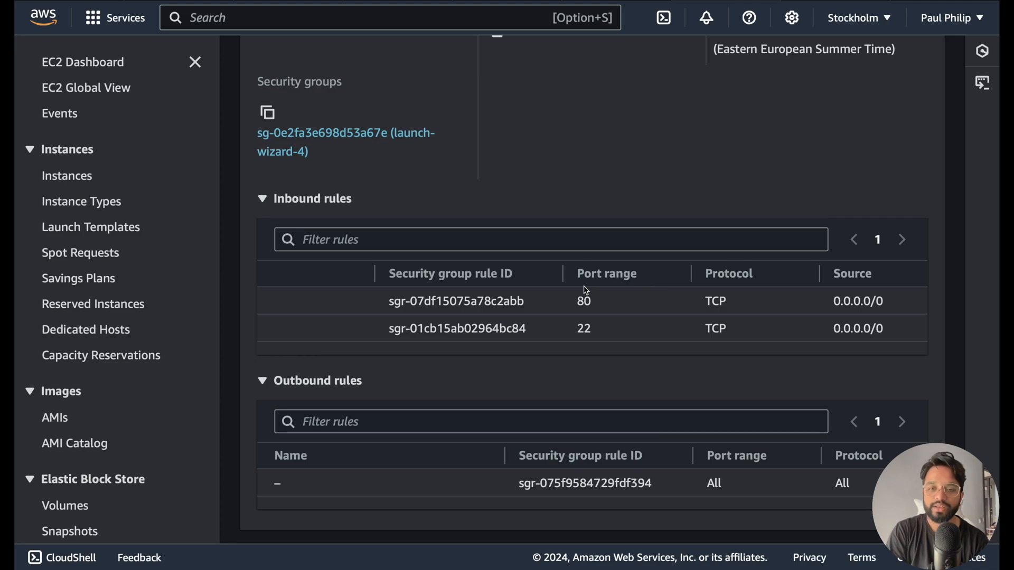
left_click_drag(574, 306, 614, 302)
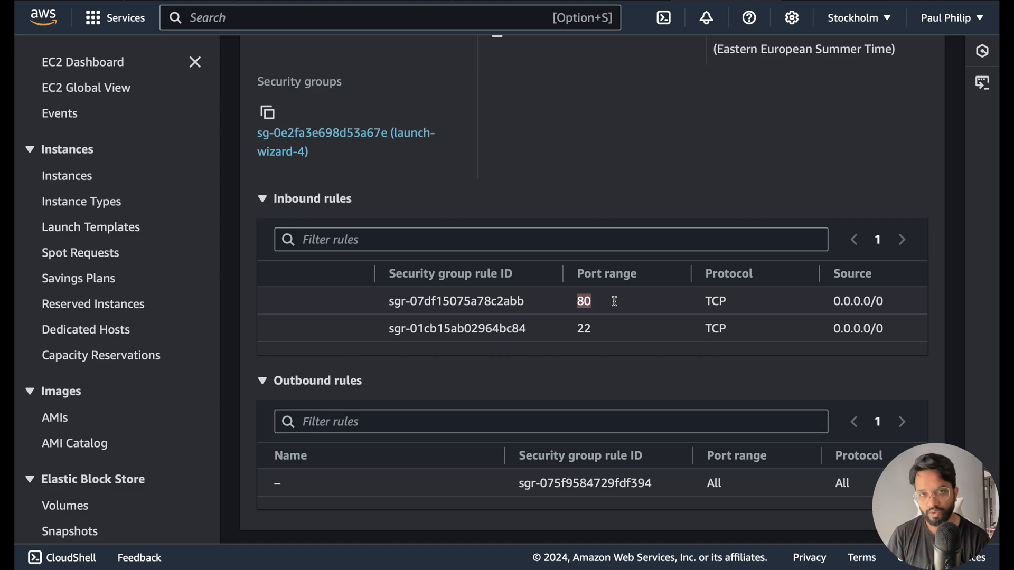
left_click(590, 327)
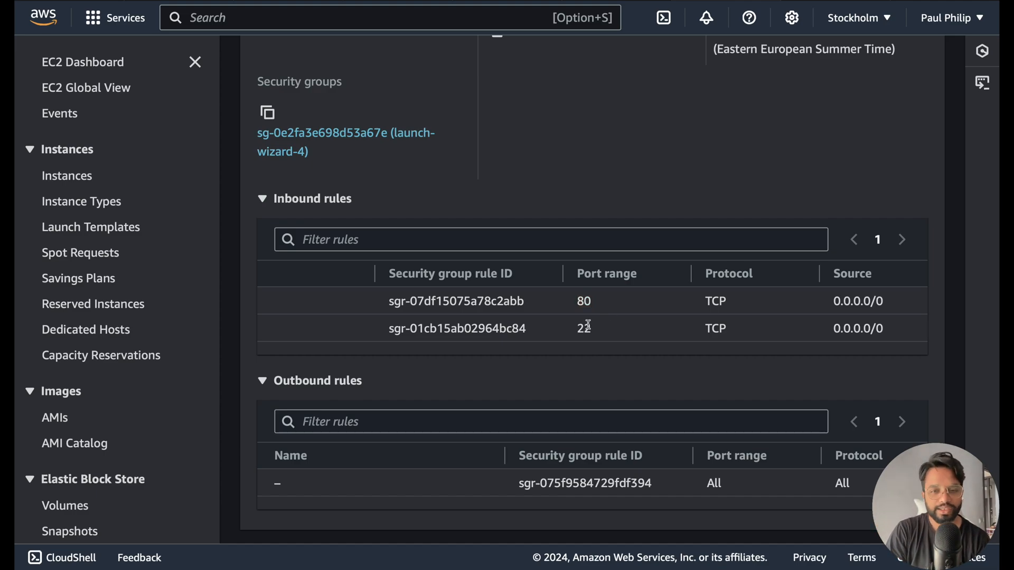
left_click_drag(595, 302, 565, 301)
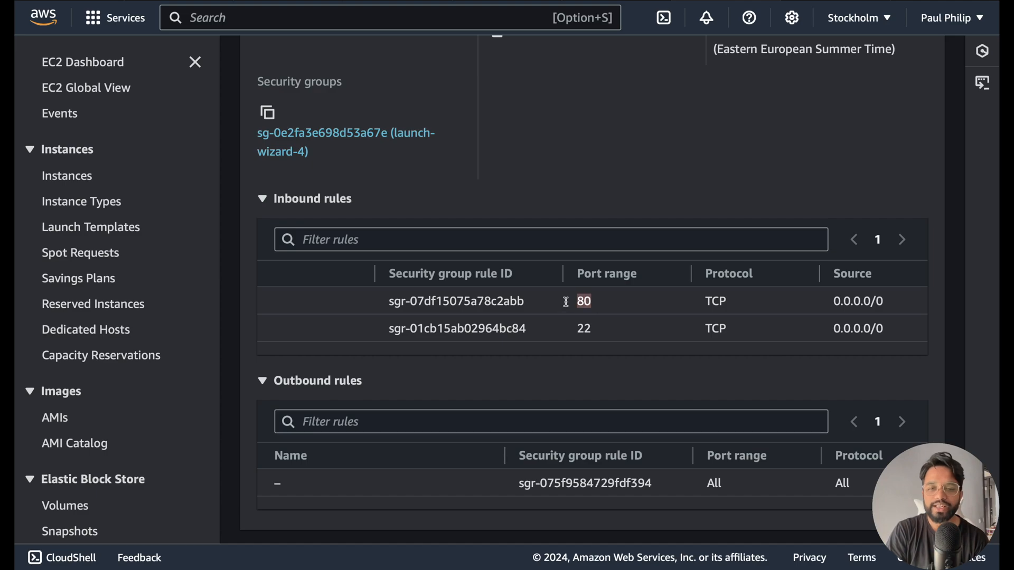
scroll(660, 307, "right", 6)
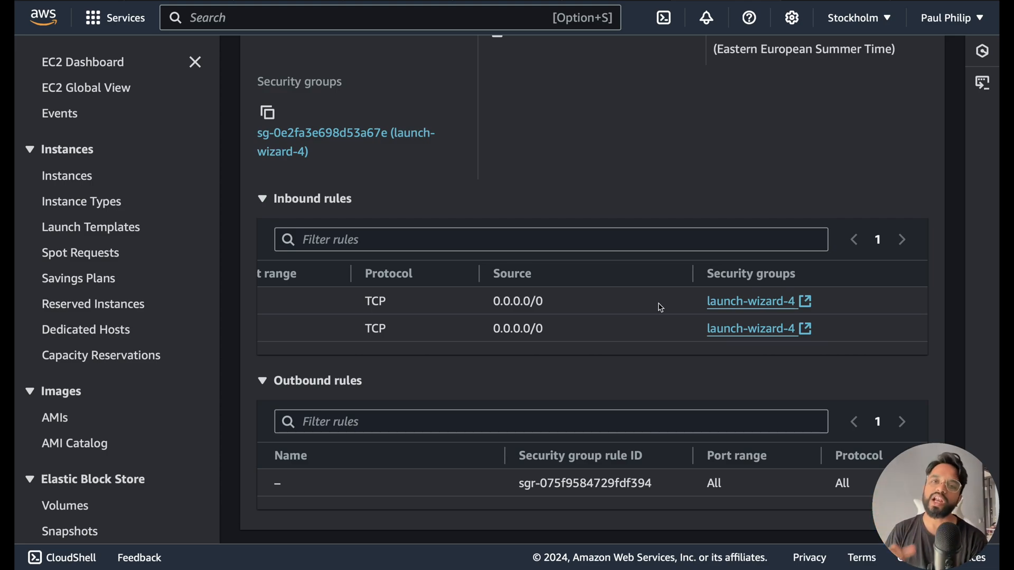
scroll(660, 307, "left", 8)
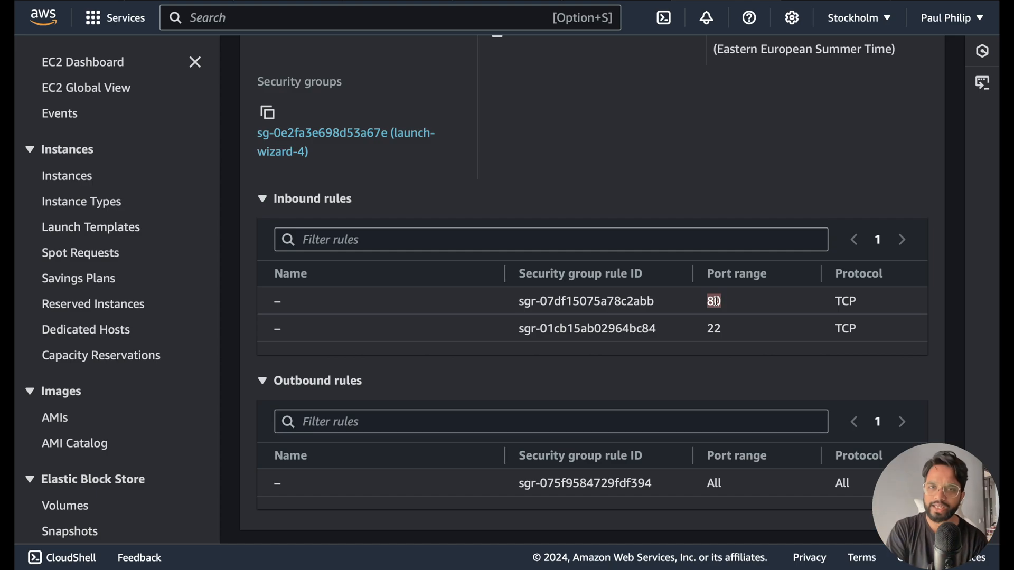
scroll(715, 301, "right", 10)
scroll(716, 301, "left", 5)
left_click_drag(520, 306, 584, 310)
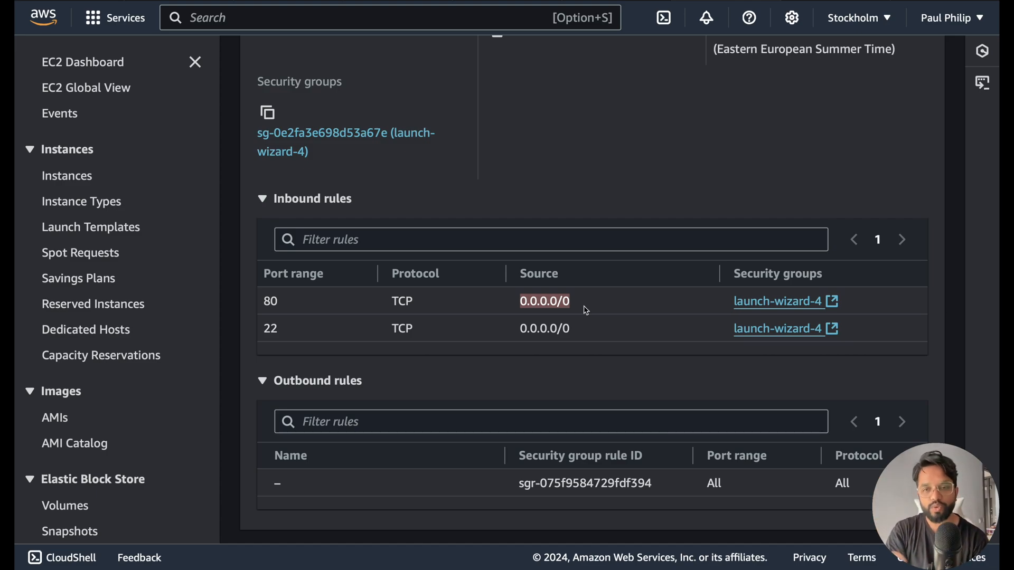
scroll(586, 311, "left", 10)
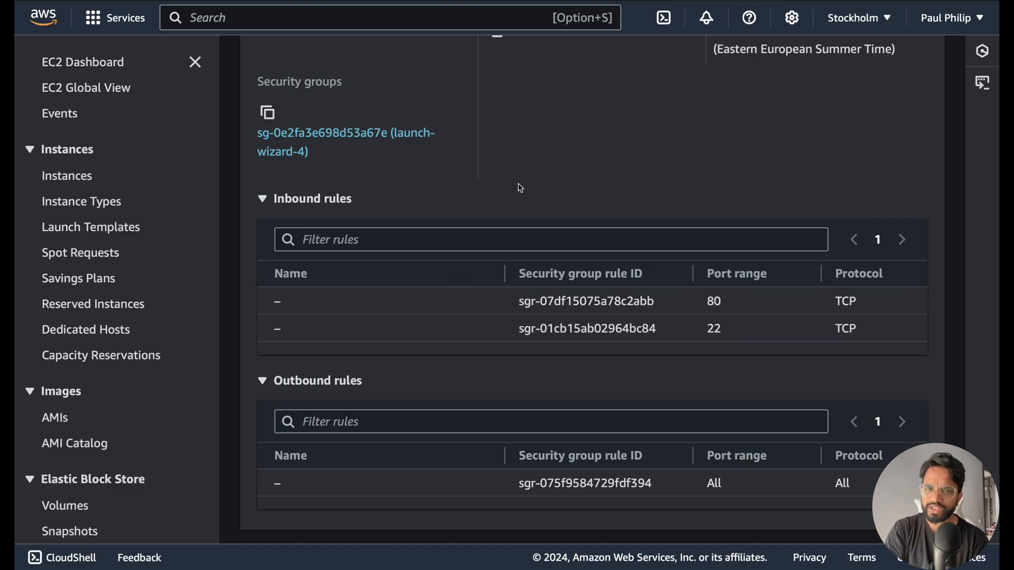
Step: Open the launch-wizard-4 security group attached to the instance and show its inbound rules
left_click_drag(256, 85, 398, 87)
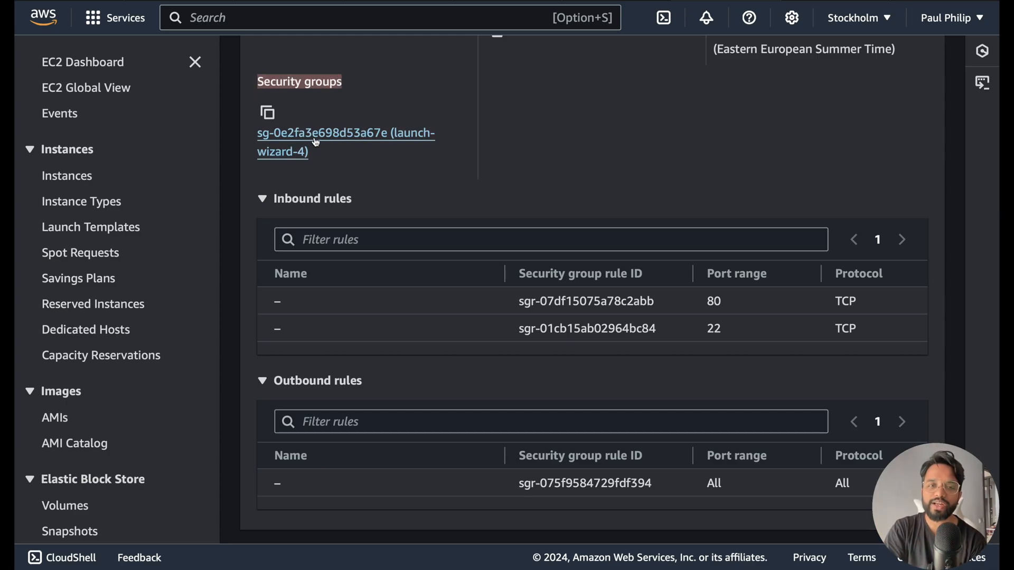
left_click(350, 135)
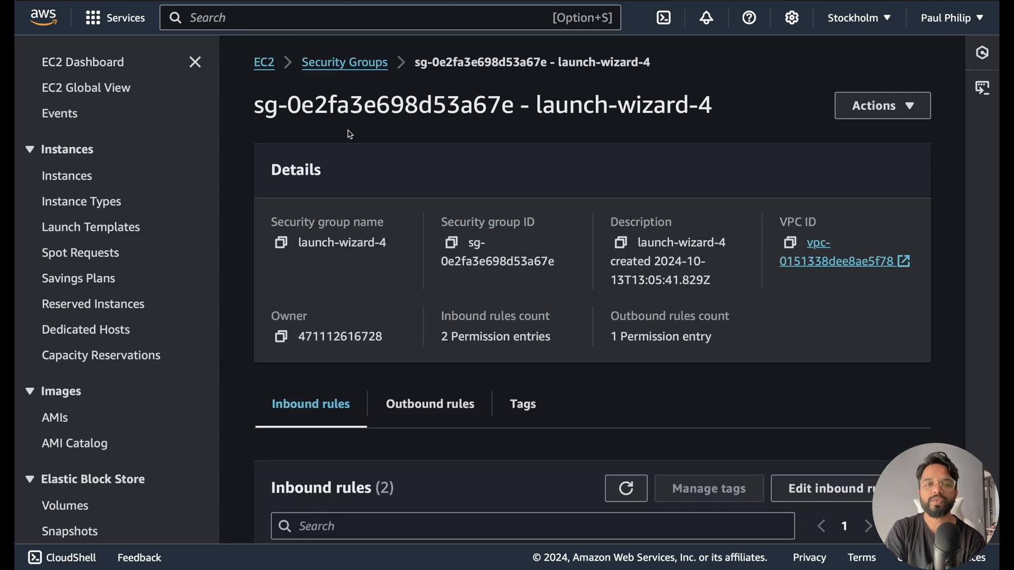
scroll(343, 373, "down", 5)
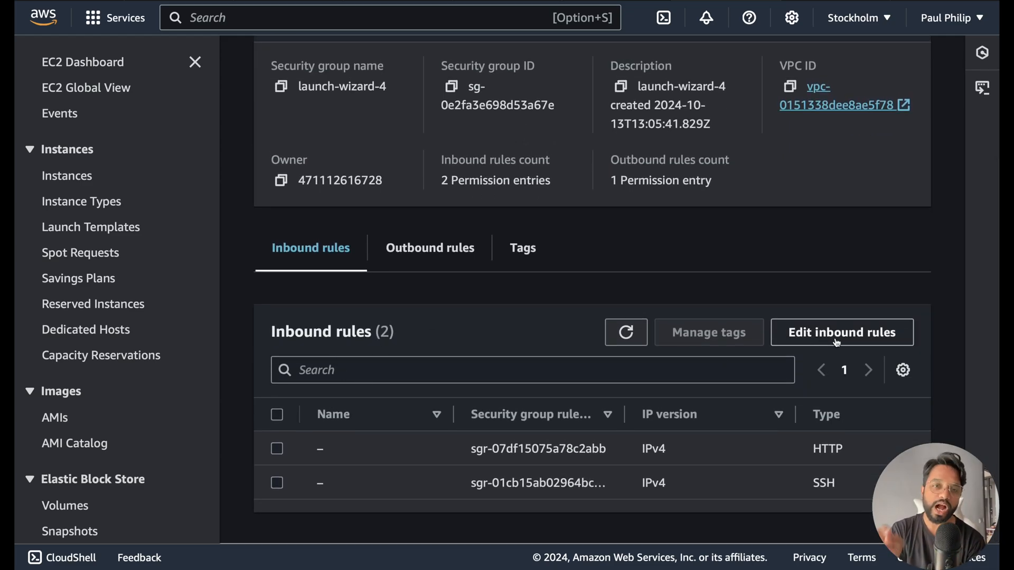
left_click(430, 247)
left_click(309, 300)
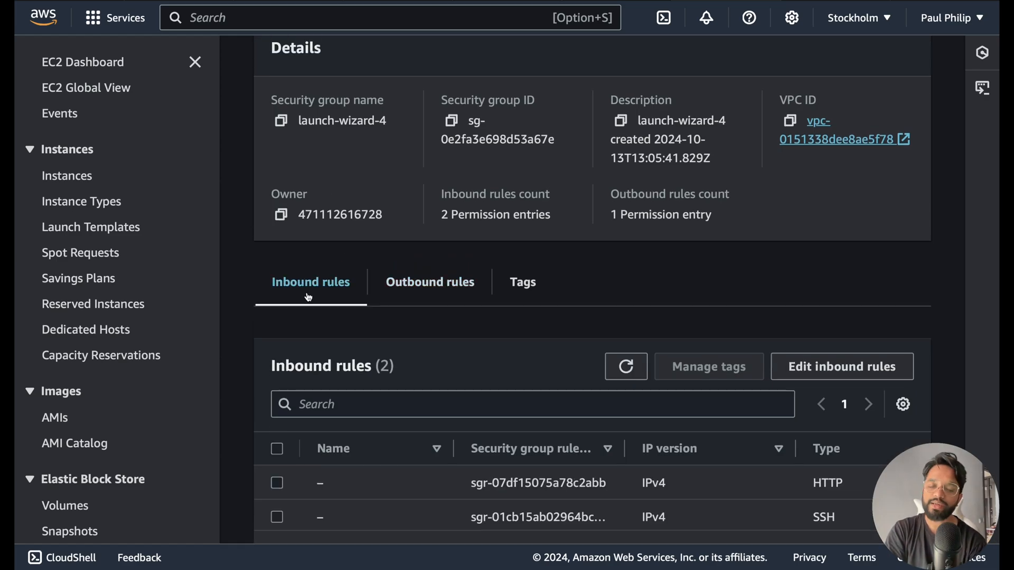
Step: Delete the HTTP inbound rule on port 80 from launch-wizard-4, save the rules and check the updated list
left_click(869, 368)
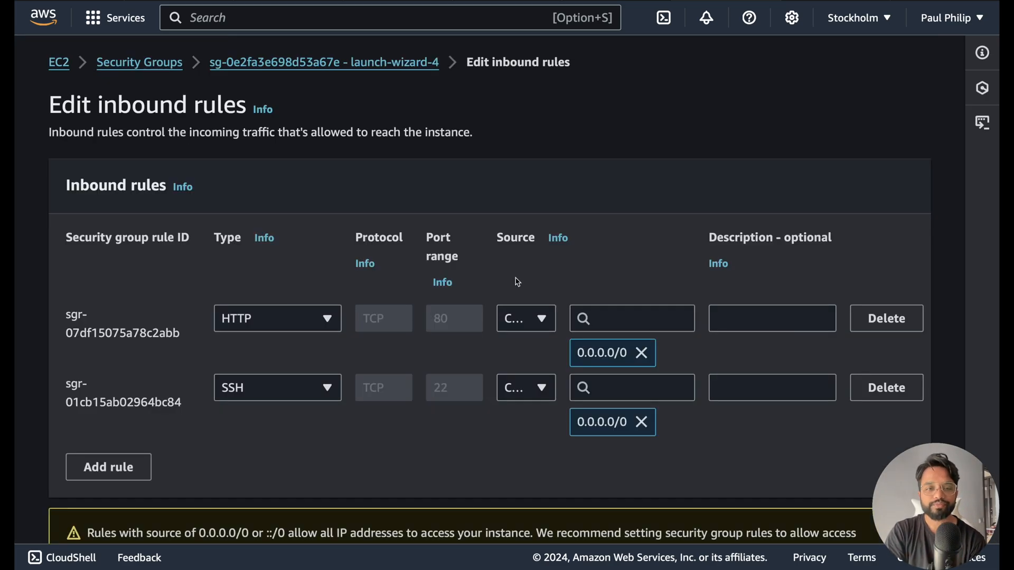
scroll(517, 282, "down", 2)
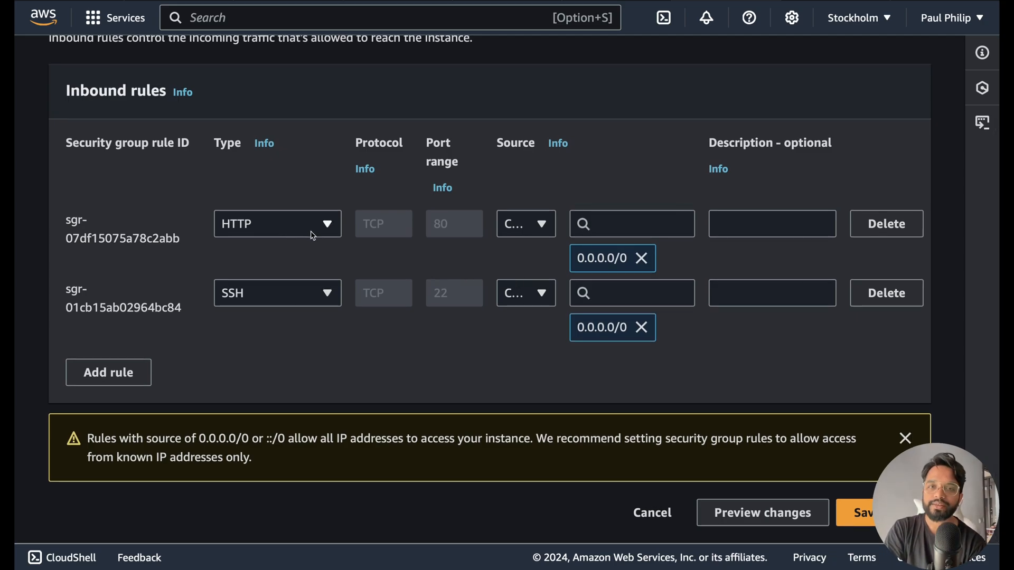
left_click(886, 233)
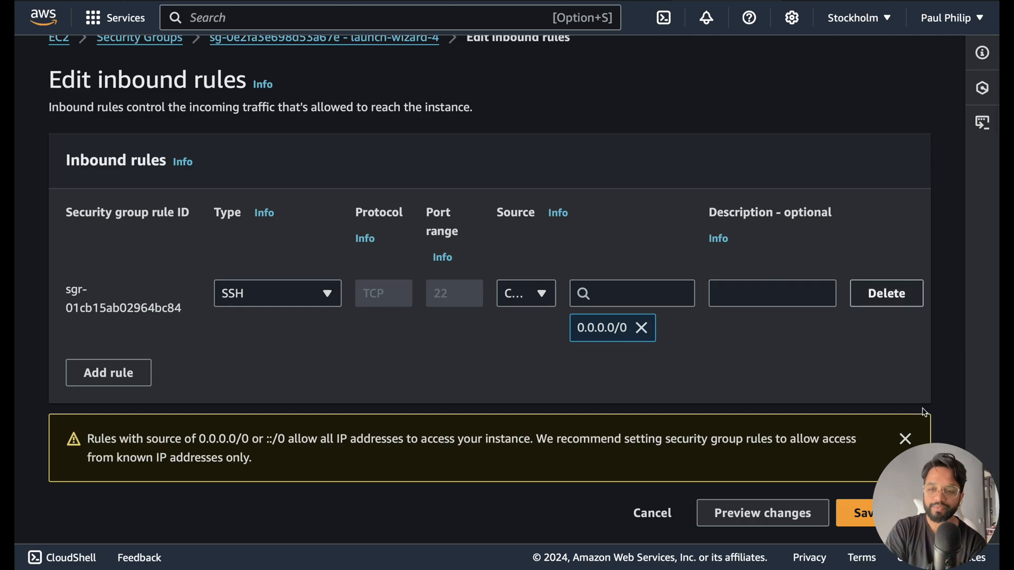
left_click(851, 513)
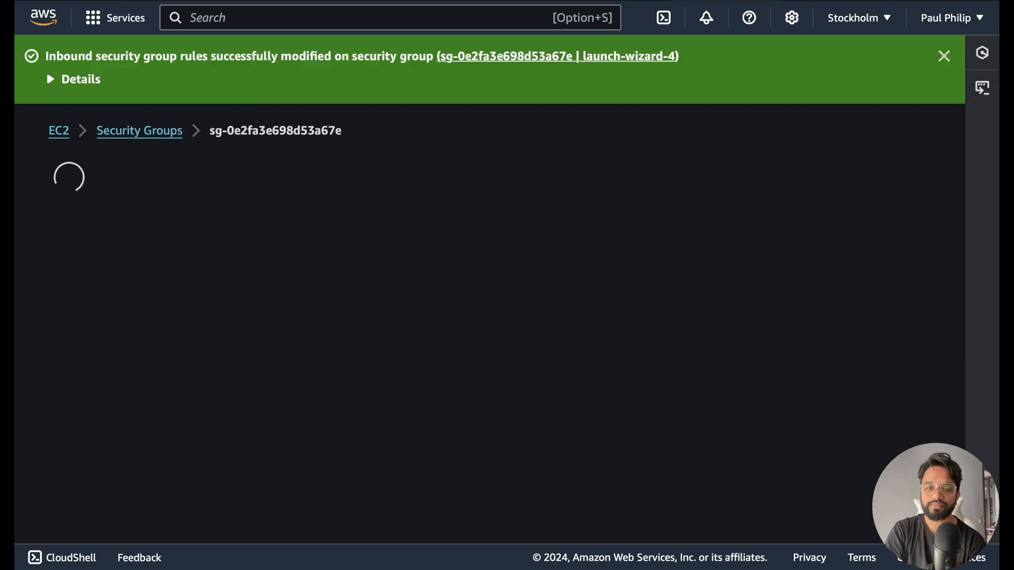
scroll(614, 462, "down", 5)
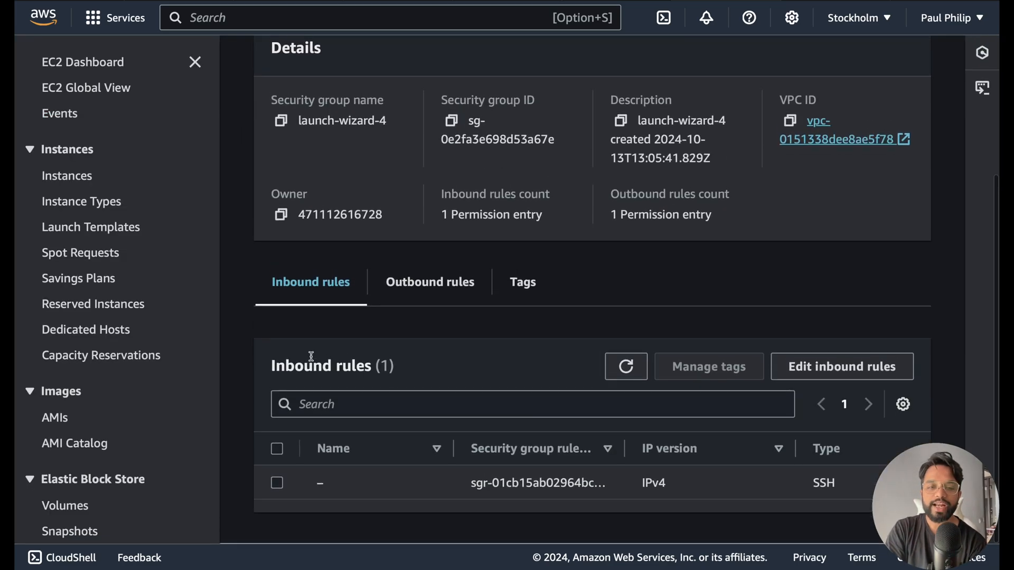
scroll(693, 480, "right", 6)
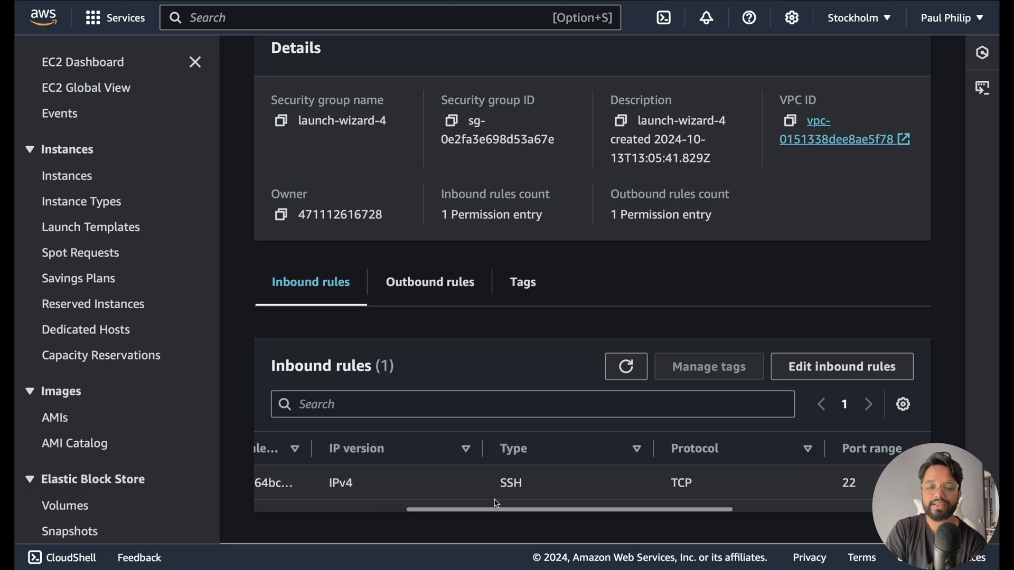
left_click(804, 483)
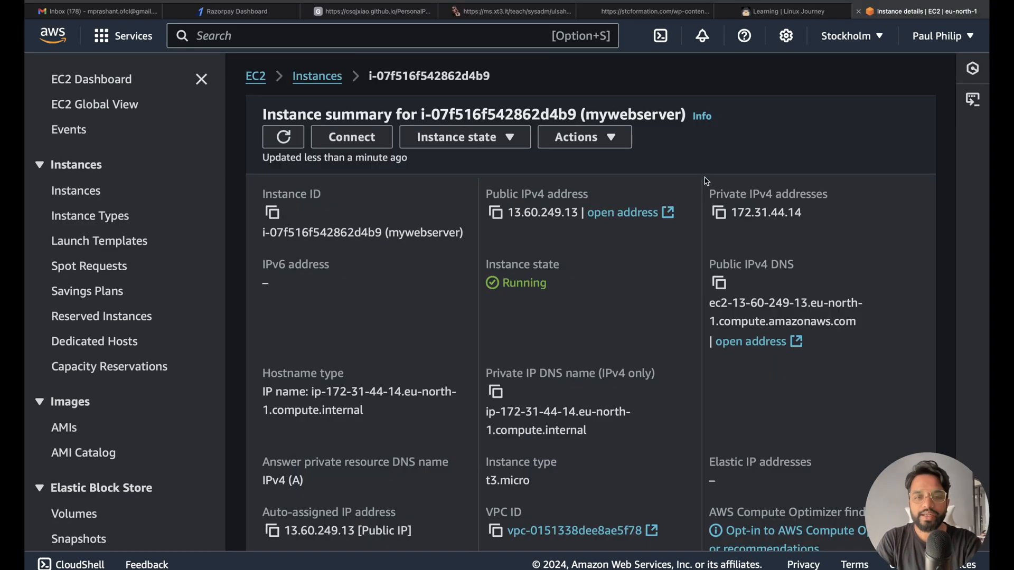
Step: Copy the public IPv4 address of mywebserver and load it in a new incognito window
left_click(495, 213)
key("super+shift+n")
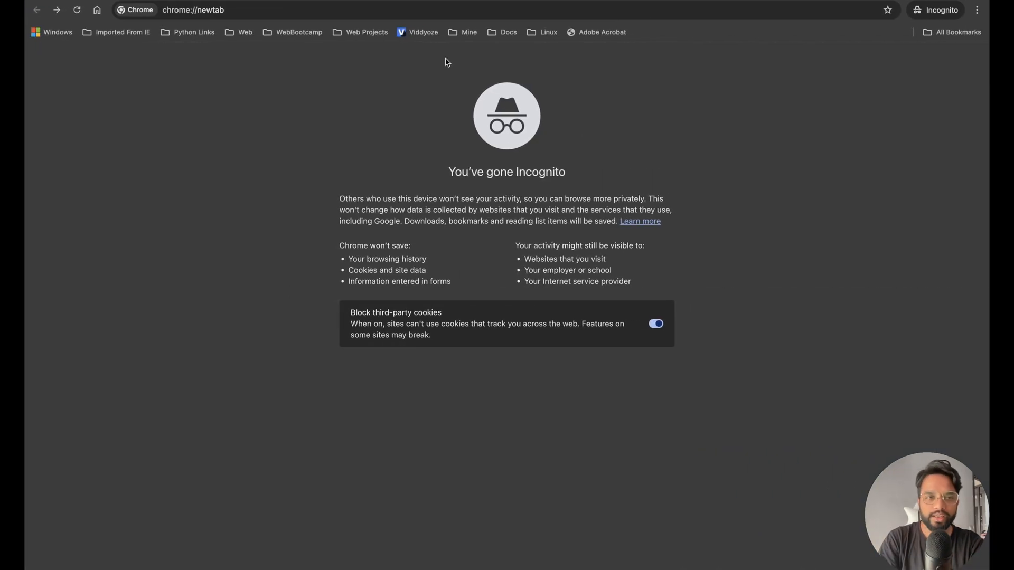
left_click(385, 9)
key("super+v")
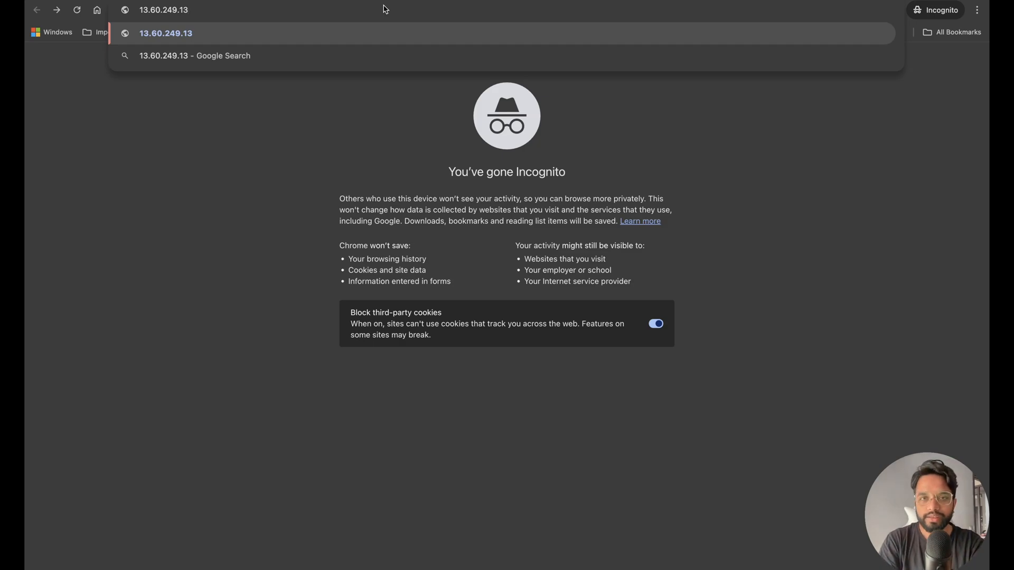
key("Return")
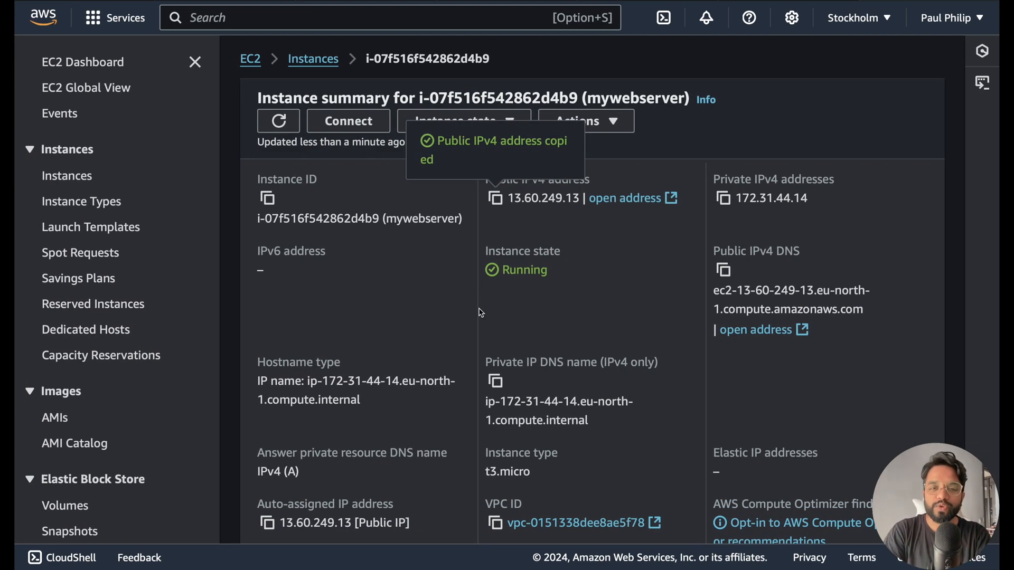
Step: Return to the mywebserver instance's security details and open its launch-wizard-4 security group at the inbound rules
scroll(481, 312, "down", 15)
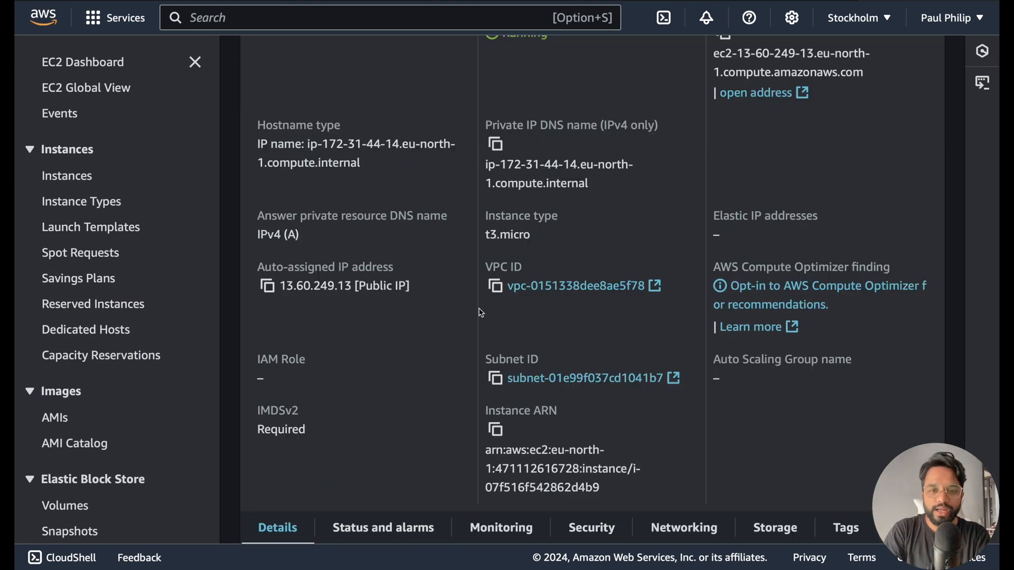
scroll(481, 313, "up", 4)
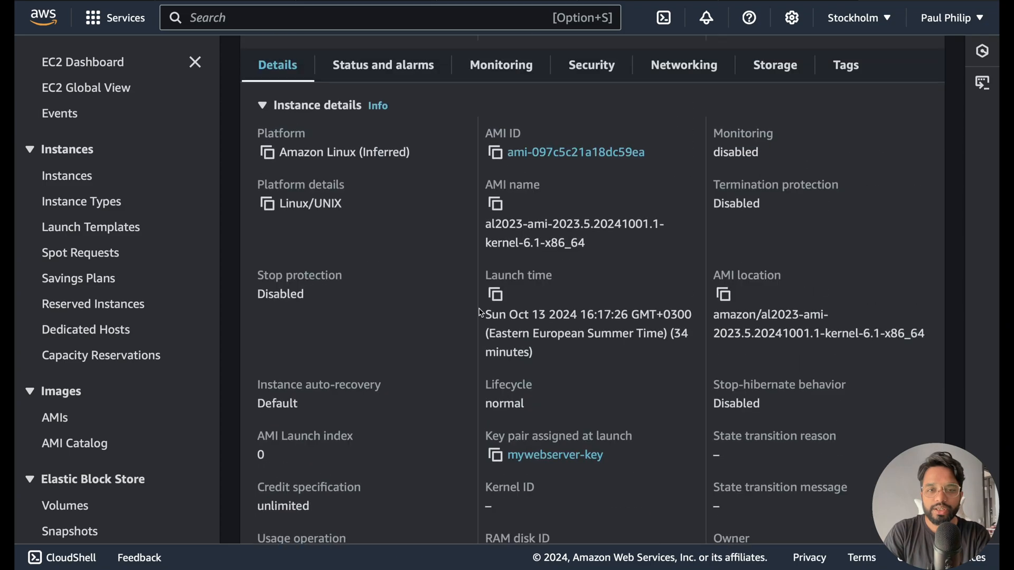
left_click(591, 92)
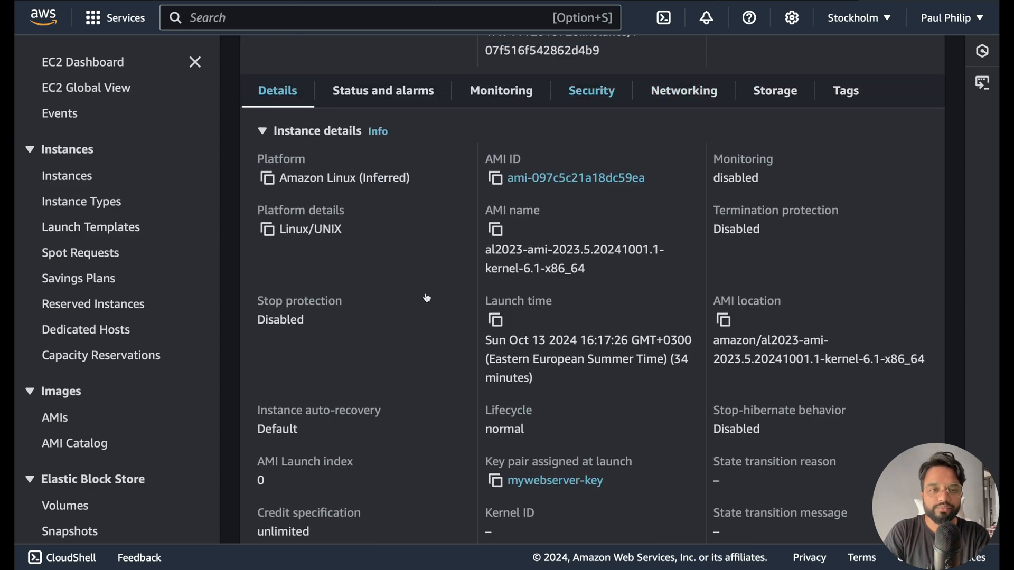
left_click(343, 285)
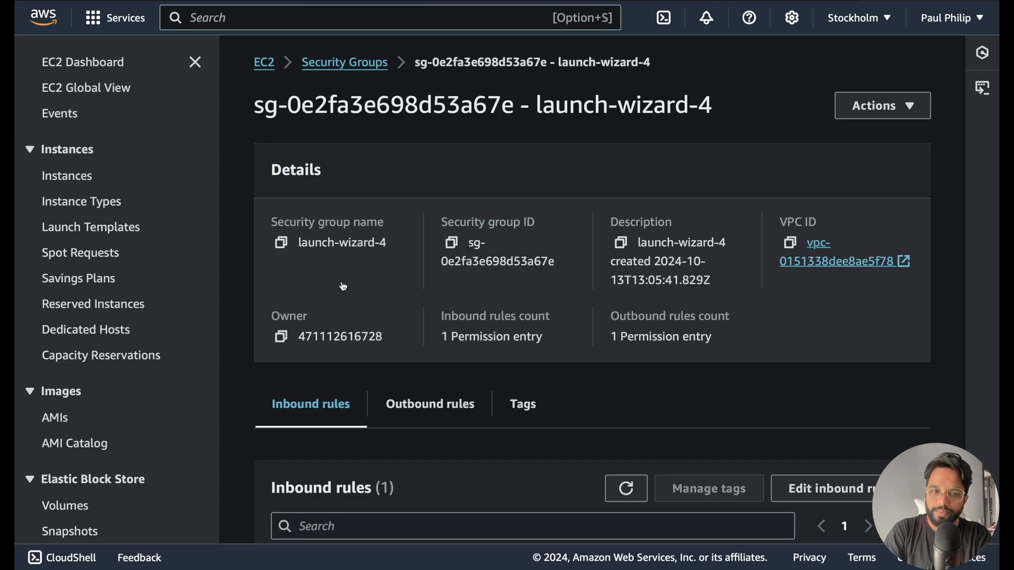
scroll(543, 351, "down", 3)
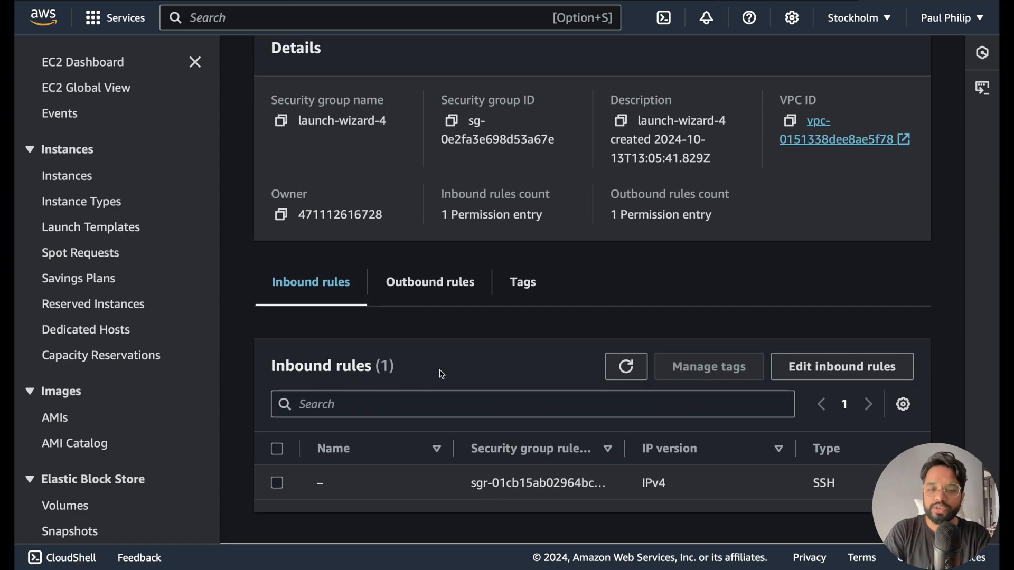
Step: Add a new inbound rule of type HTTP to the launch-wizard-4 security group
left_click(907, 365)
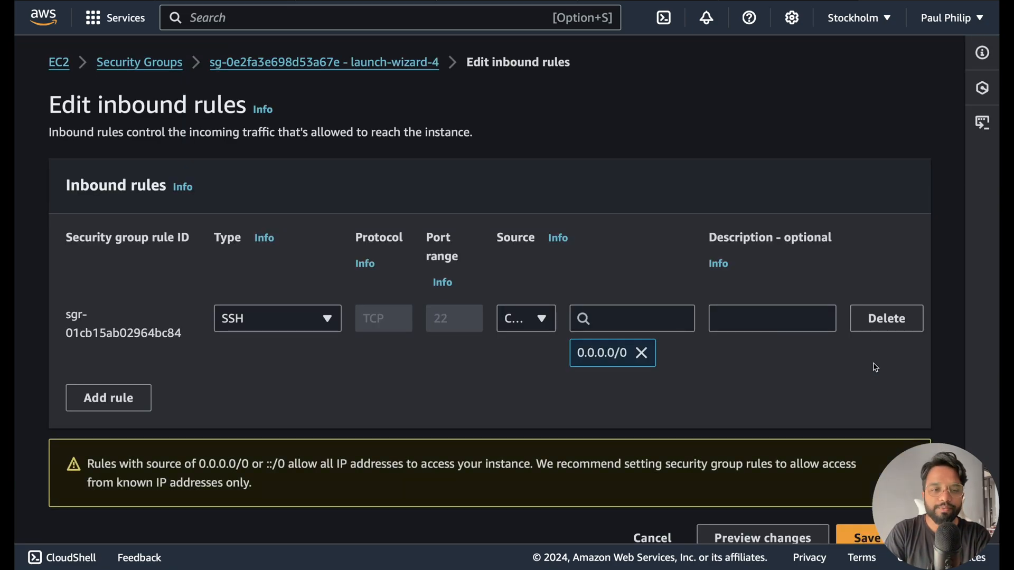
left_click(117, 400)
scroll(349, 417, "down", 1)
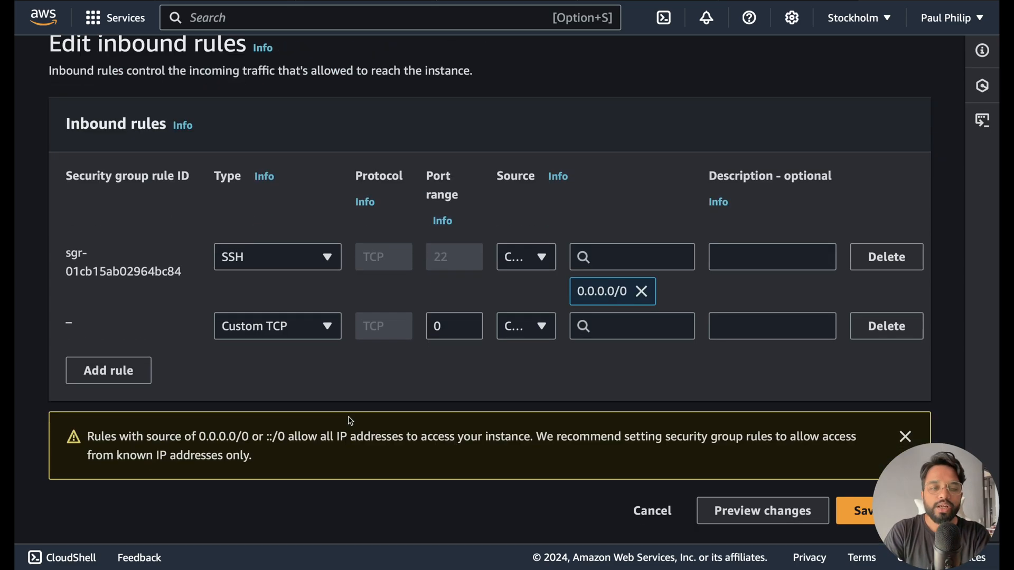
left_click(303, 333)
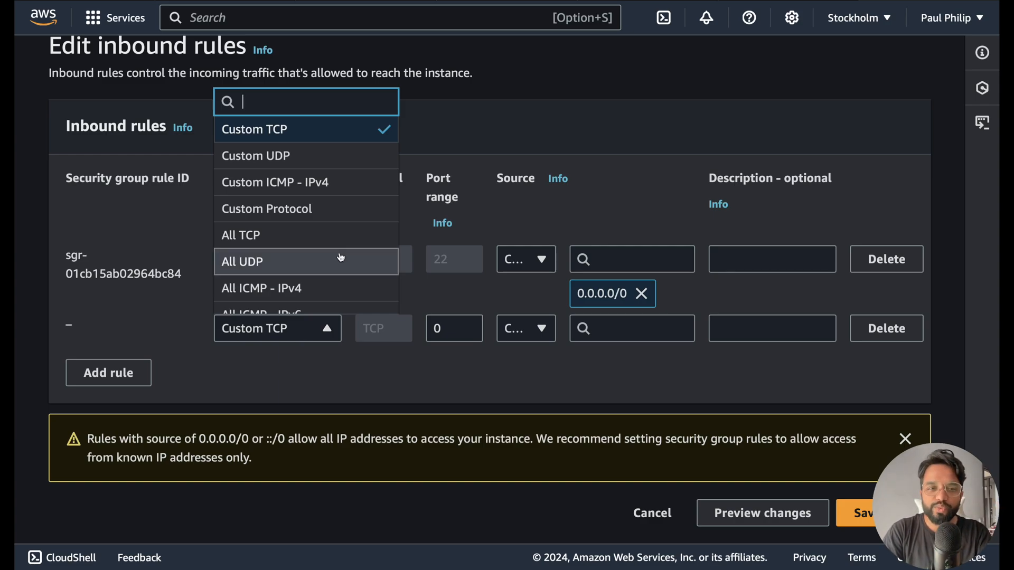
scroll(341, 258, "down", 4)
scroll(340, 258, "down", 3)
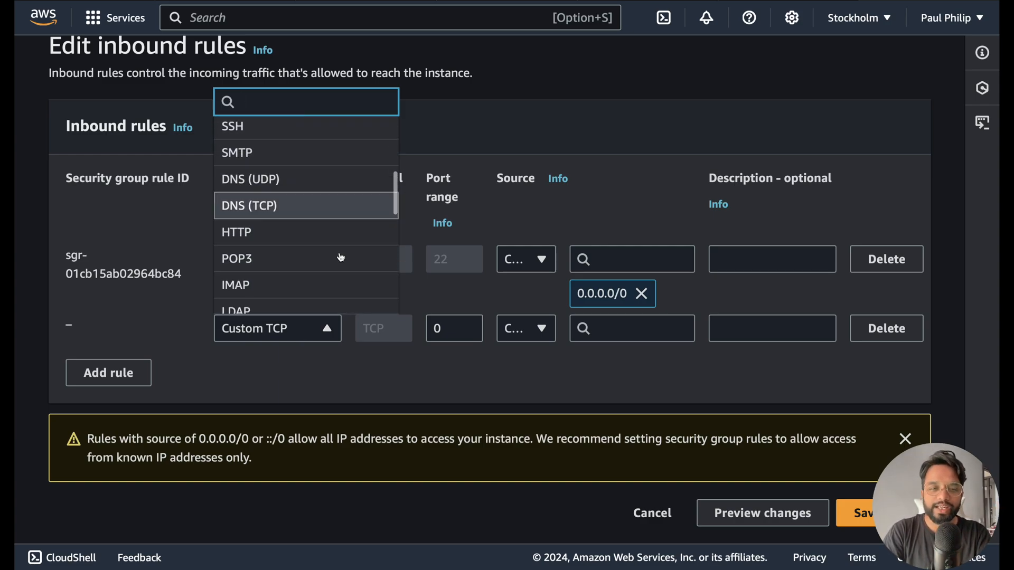
left_click(288, 218)
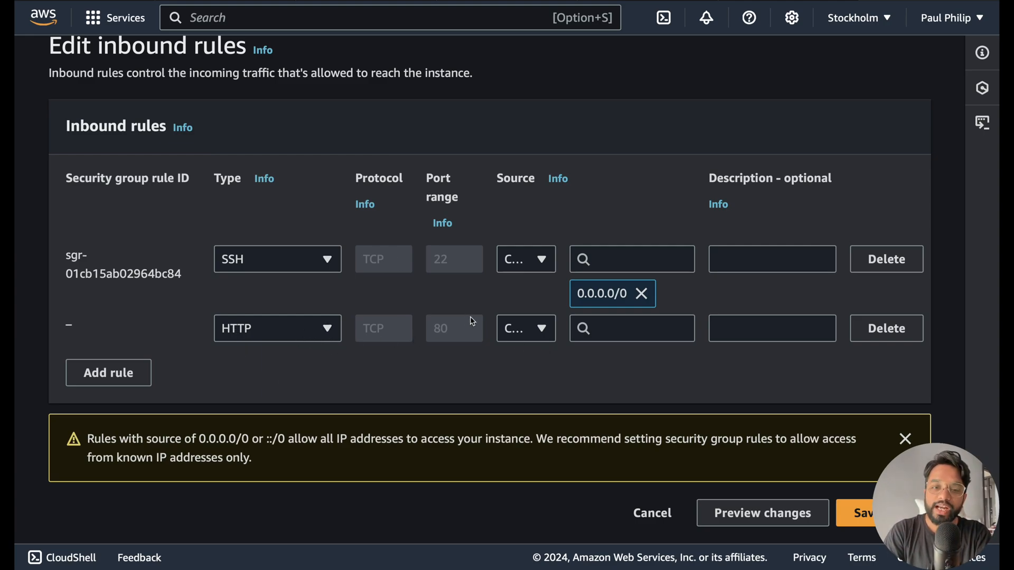
Step: Set the new HTTP rule's source to Anywhere-IPv4, save the inbound rules and check the port ranges and sources in the updated list
left_click(541, 328)
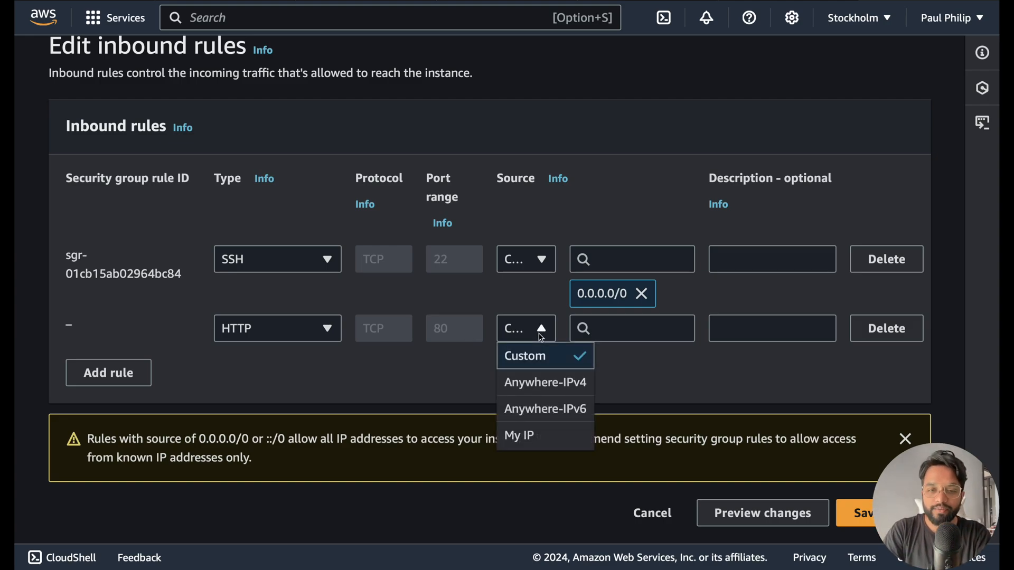
left_click(552, 386)
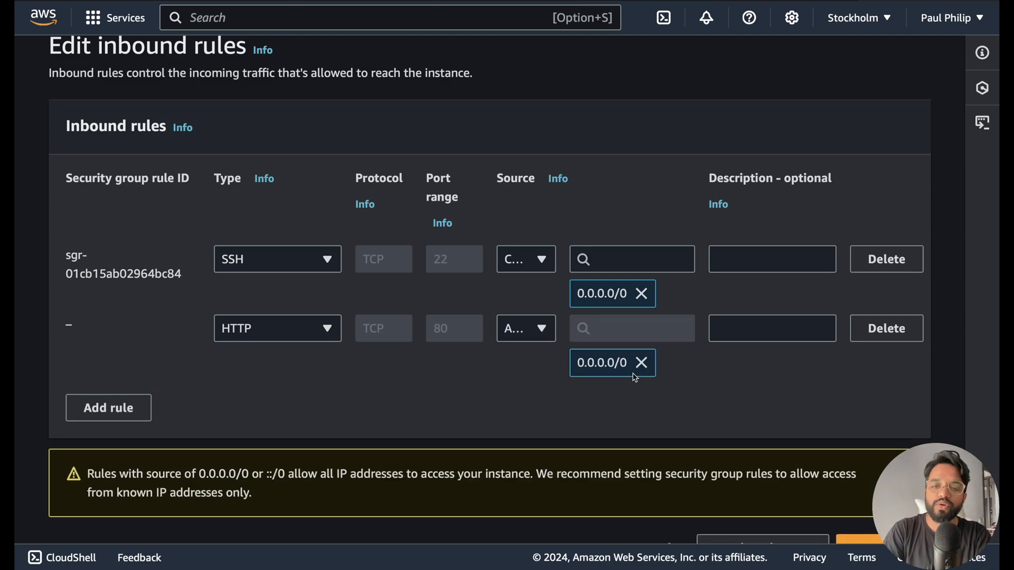
scroll(636, 378, "down", 1)
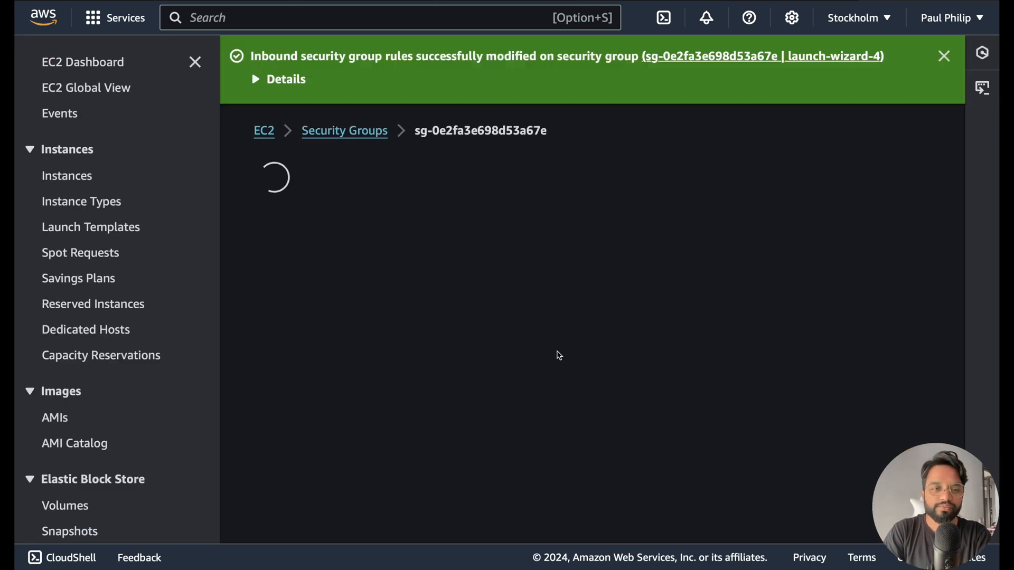
scroll(558, 355, "down", 5)
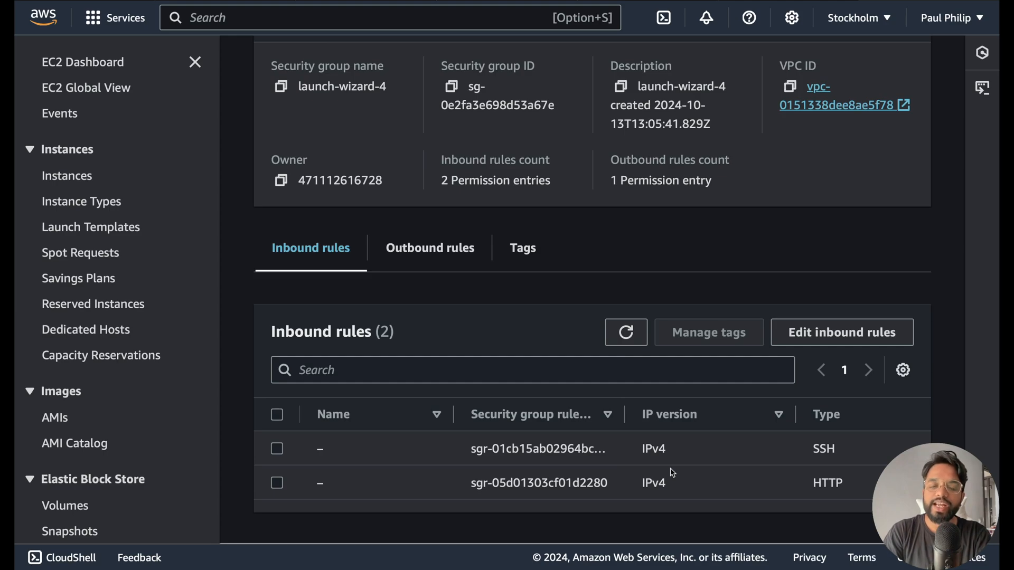
scroll(679, 478, "right", 5)
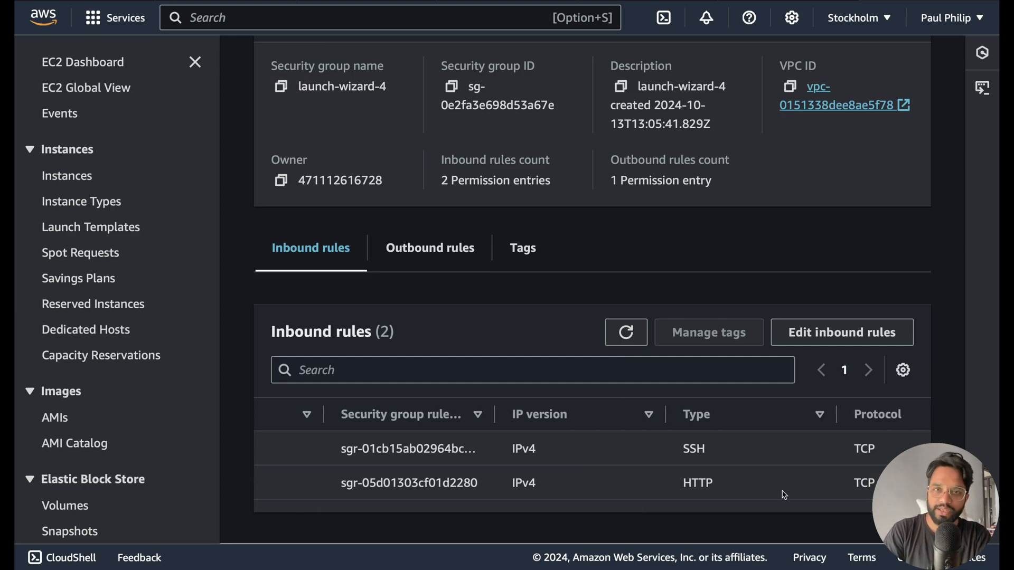
scroll(783, 490, "right", 5)
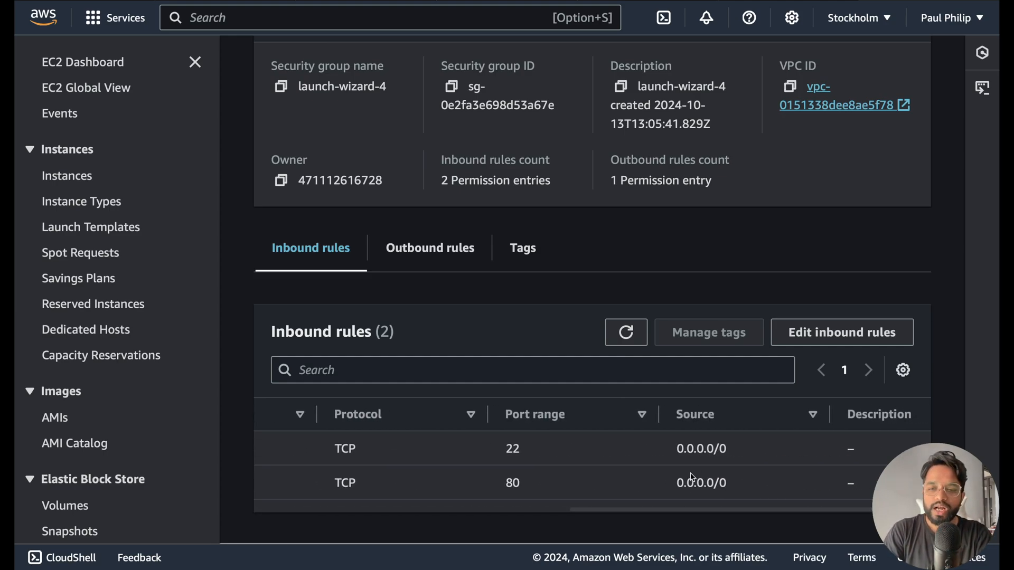
scroll(691, 478, "left", 10)
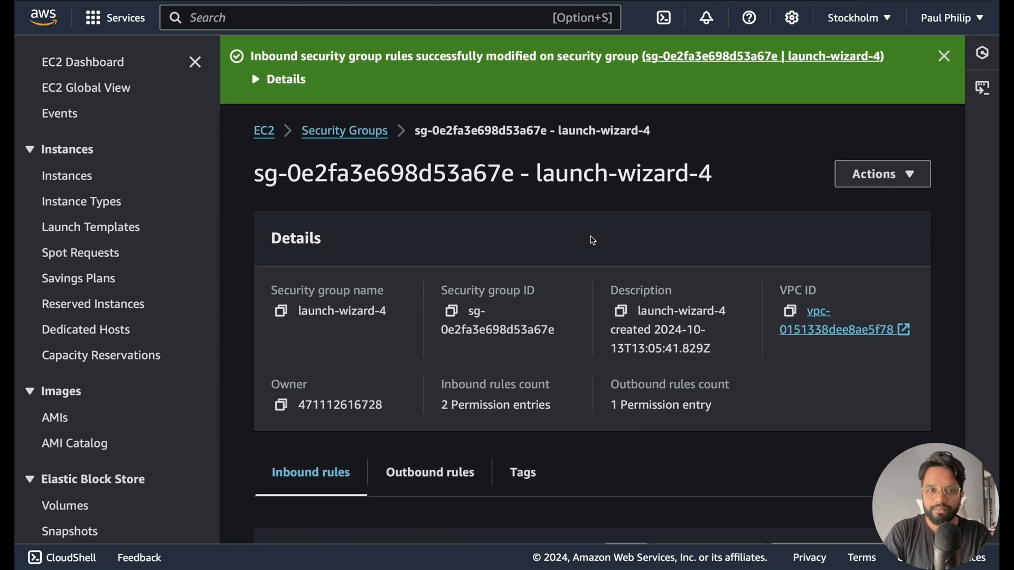
Step: Load the server's copied public IP address in a new incognito window, enlarge the page text, and return to the AWS console
key("ctrl+Right")
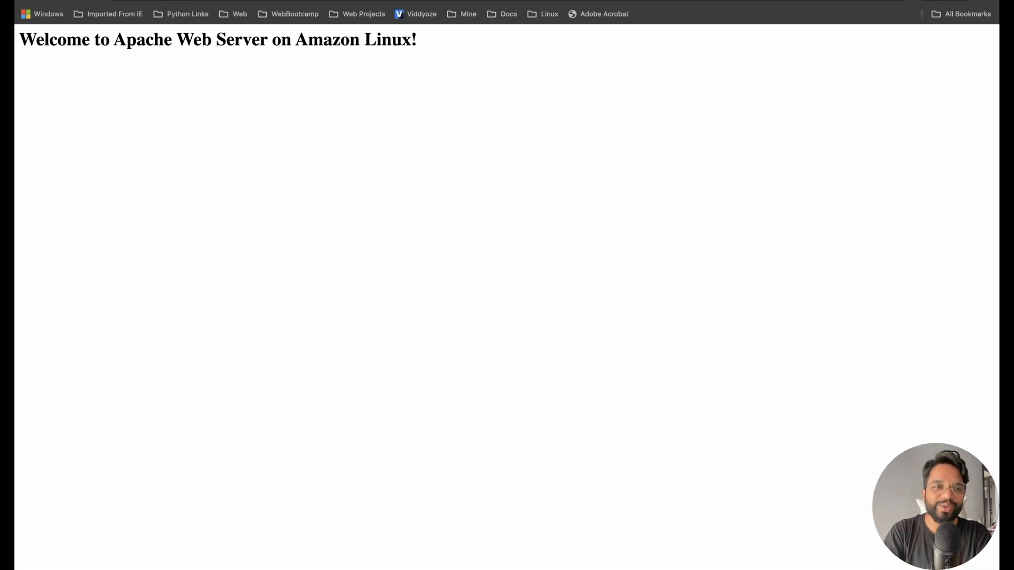
key("super+shift+n")
key("super+v")
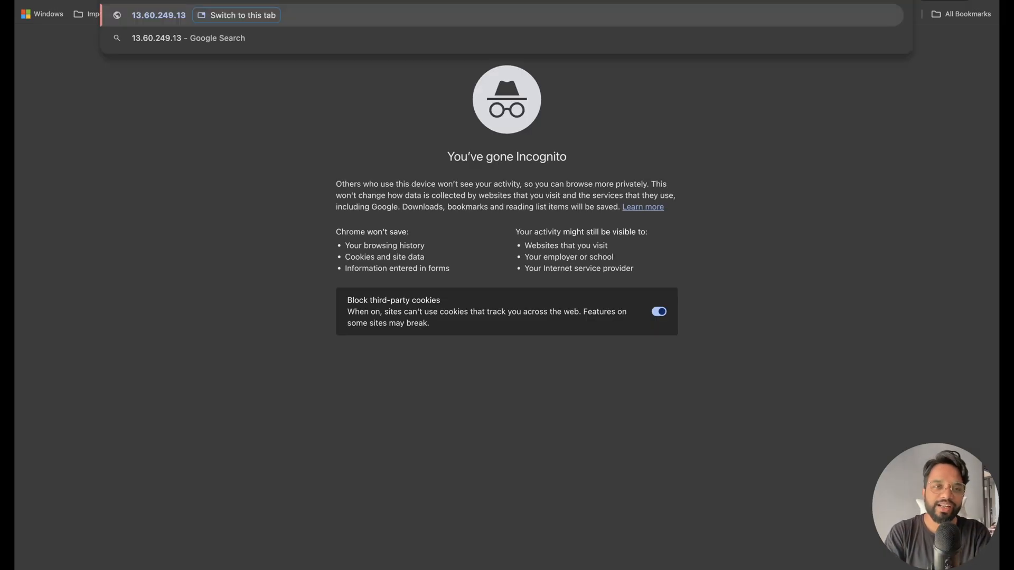
key("Return")
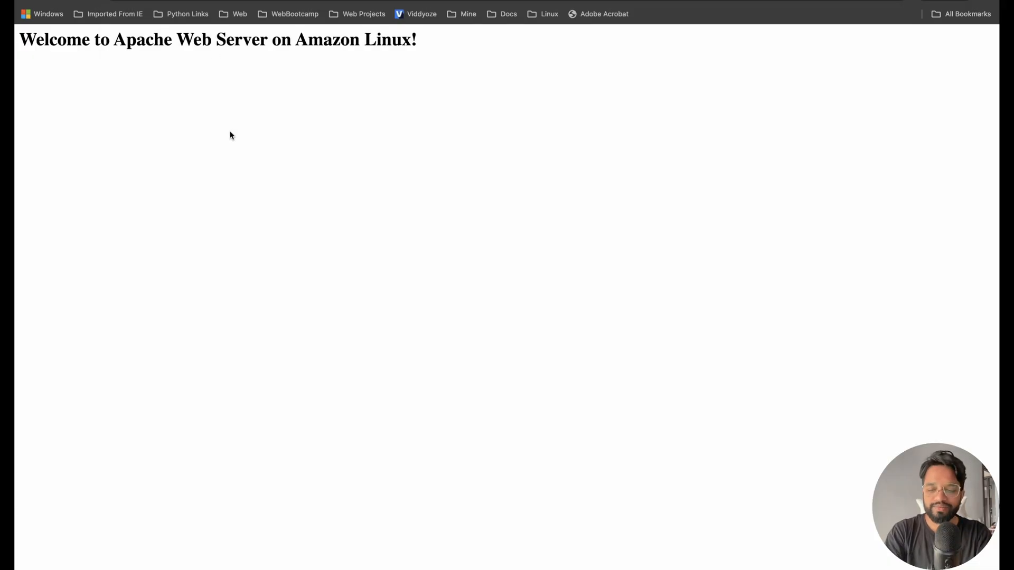
key("super+equal")
key("super+equal")
key("super+equal")
key("super+equal")
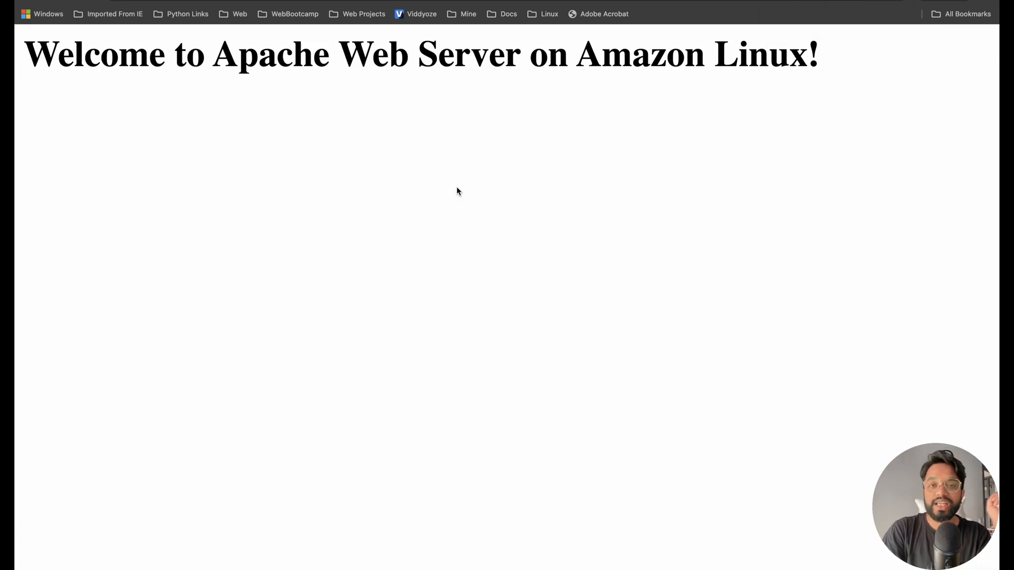
key("ctrl+Left")
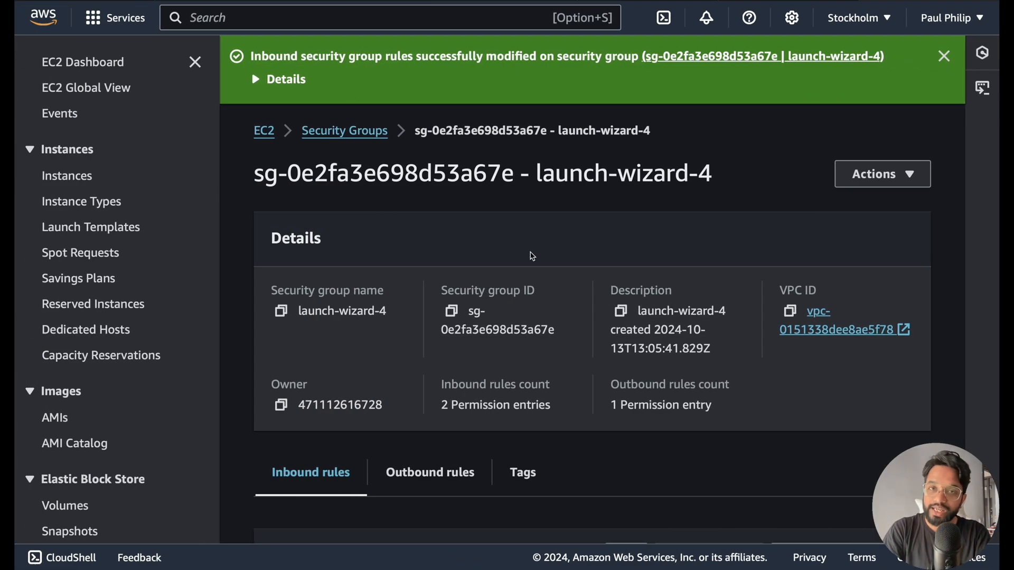
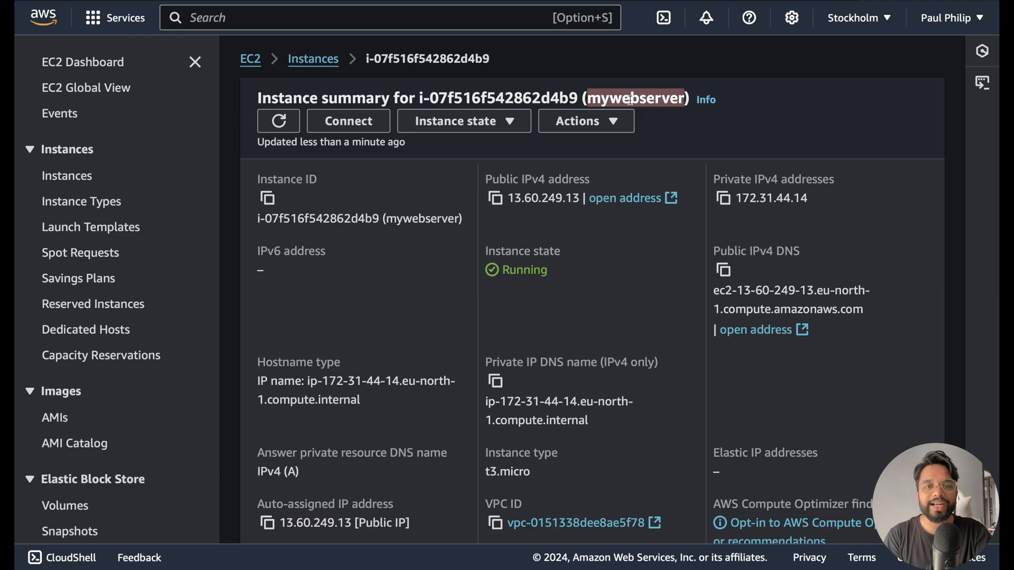
Step: Open the launch-wizard-4 security group from the security details of the mywebserver instance
scroll(625, 172, "down", 10)
scroll(624, 172, "up", 4)
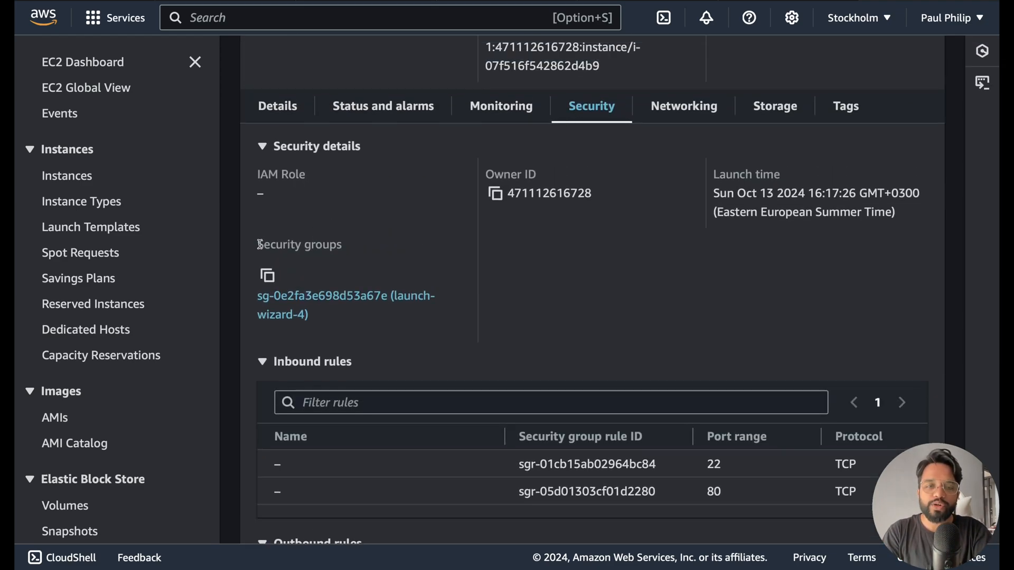
left_click_drag(259, 244, 391, 246)
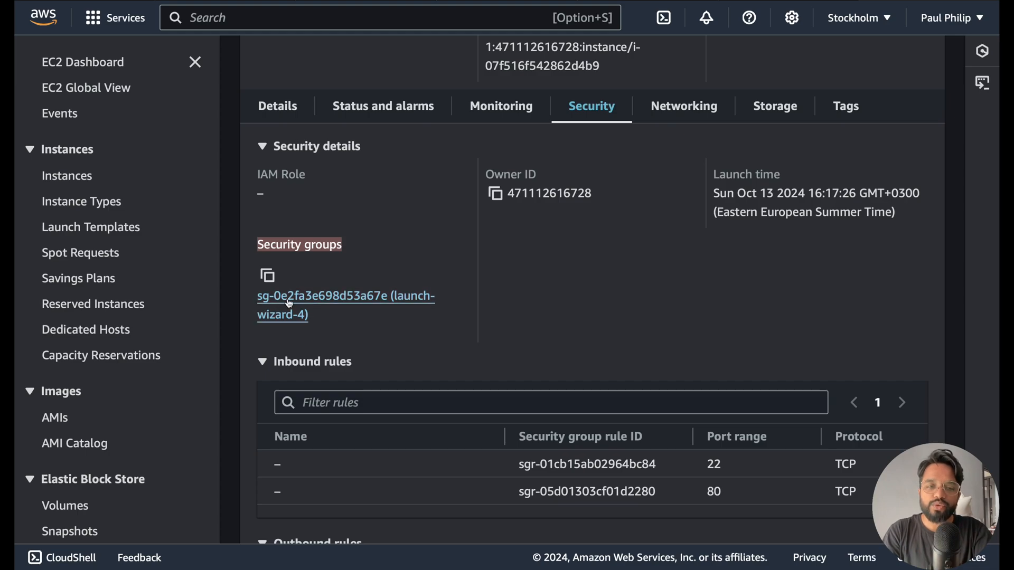
left_click(325, 299)
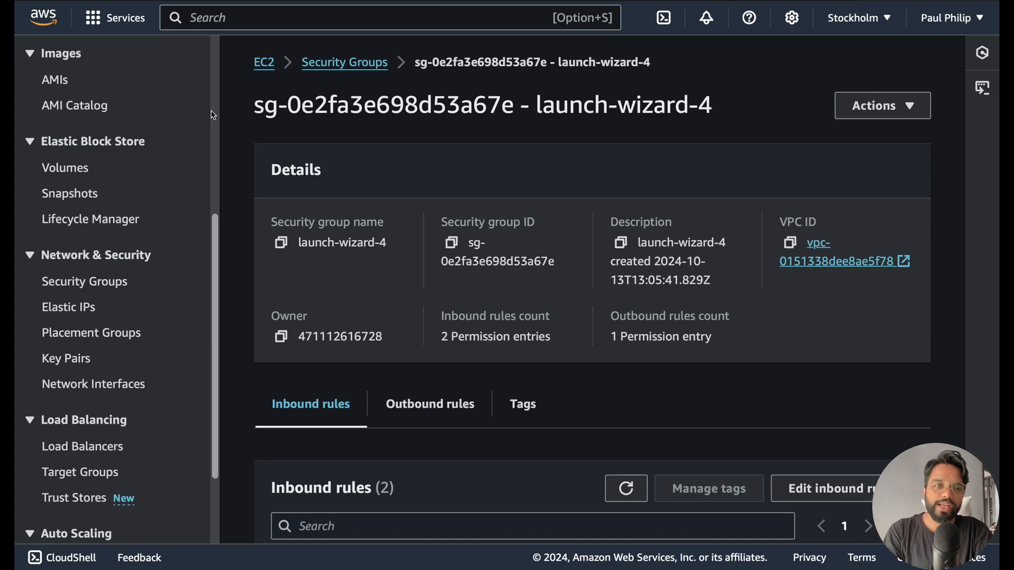
Step: Open the list of all security groups under Network & Security and look through it
scroll(173, 109, "up", 6)
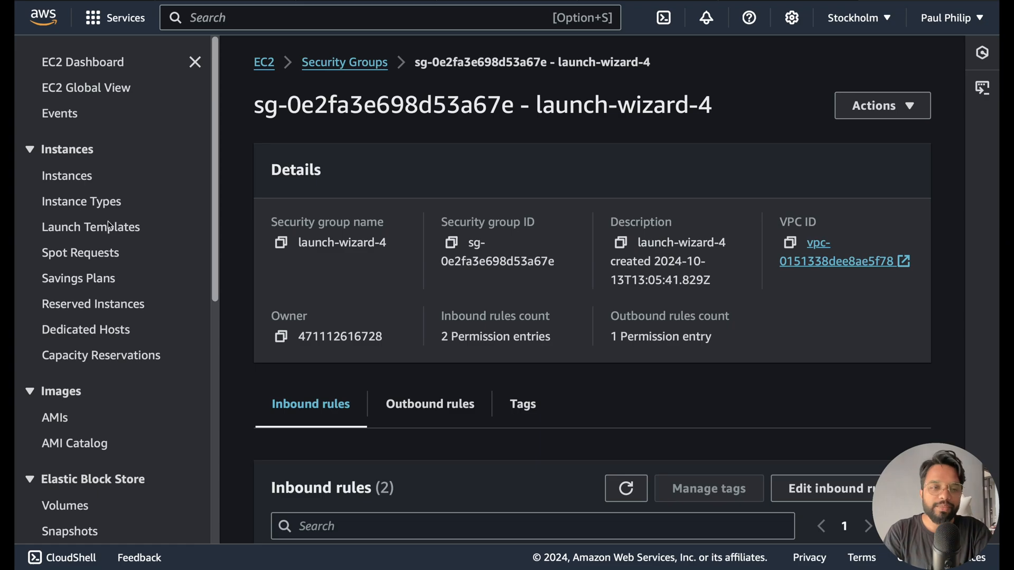
scroll(125, 287, "down", 4)
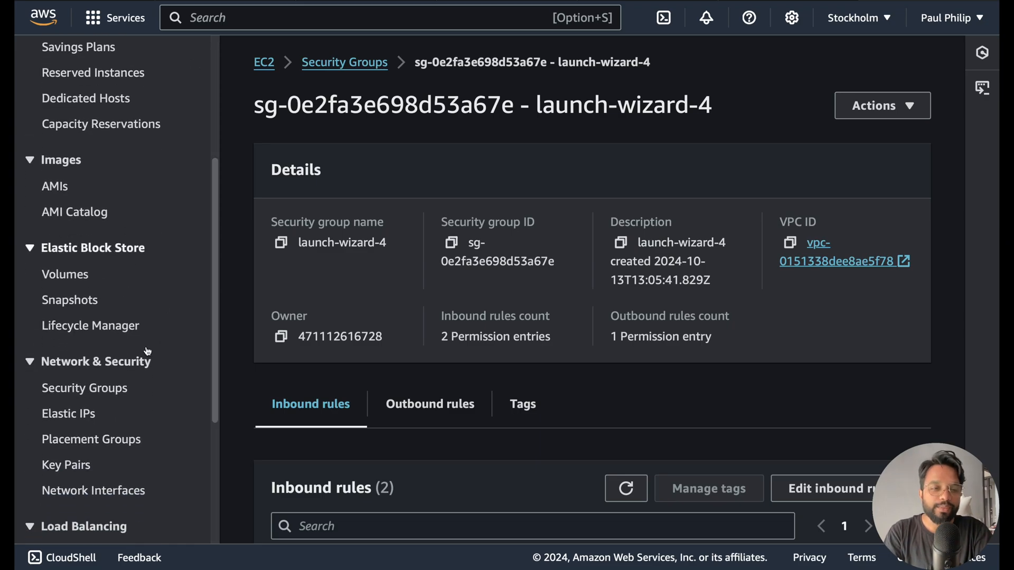
scroll(167, 288, "down", 2)
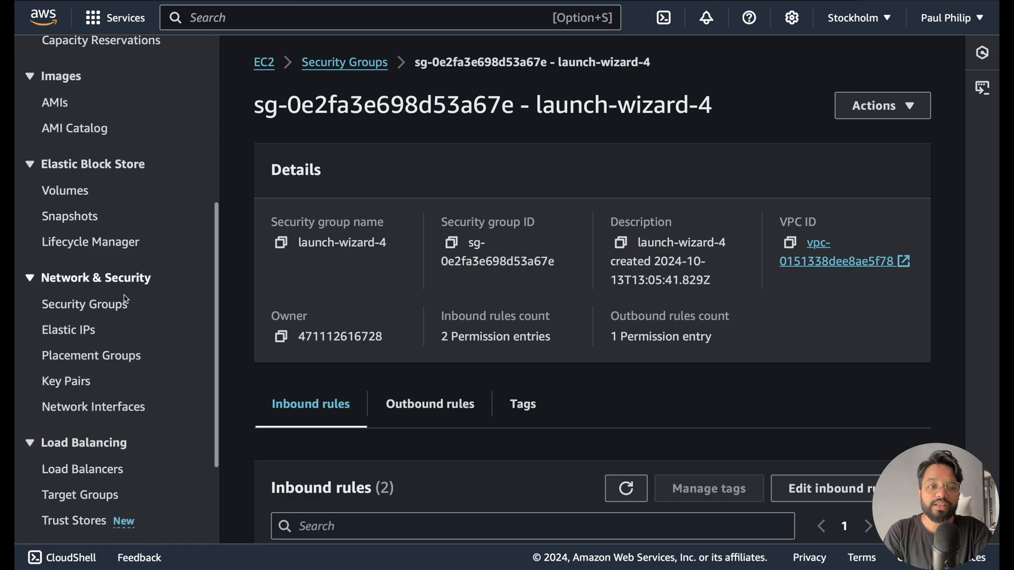
left_click(106, 310)
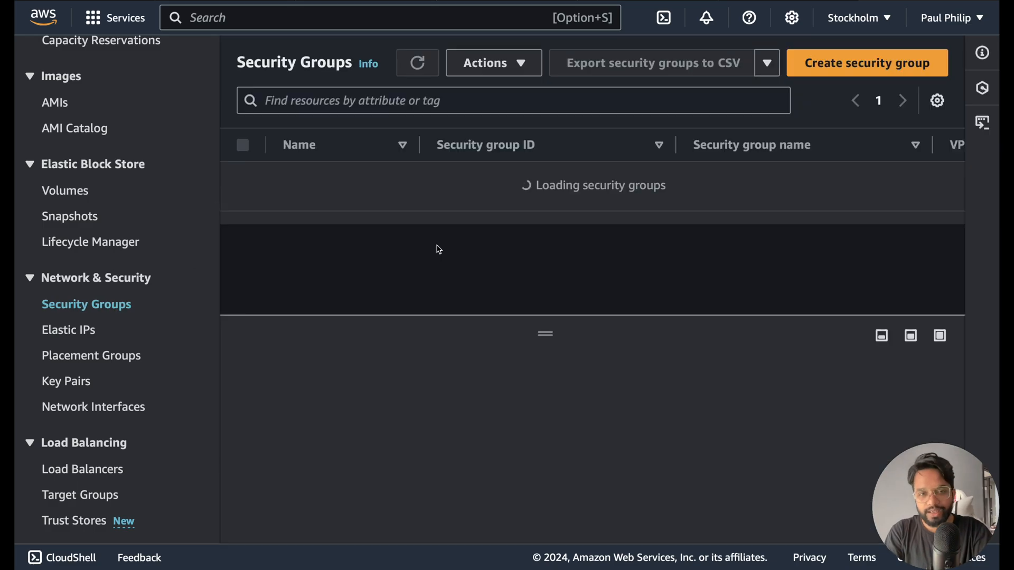
scroll(438, 249, "down", 3)
scroll(438, 249, "up", 3)
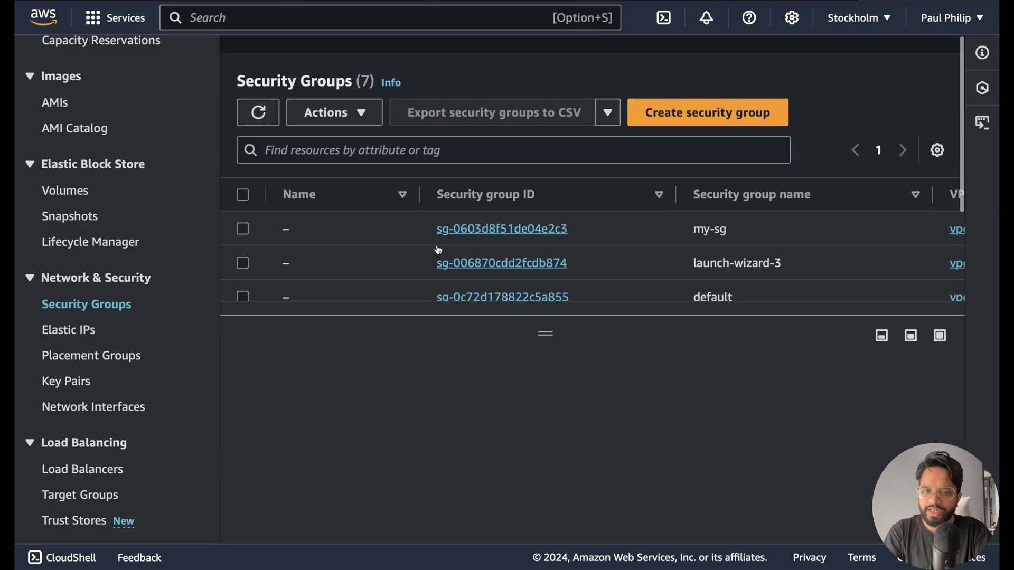
Step: Open a blank security group creation form, examine its basic details, inbound rules, outbound rules and tags, and cancel it
left_click(727, 103)
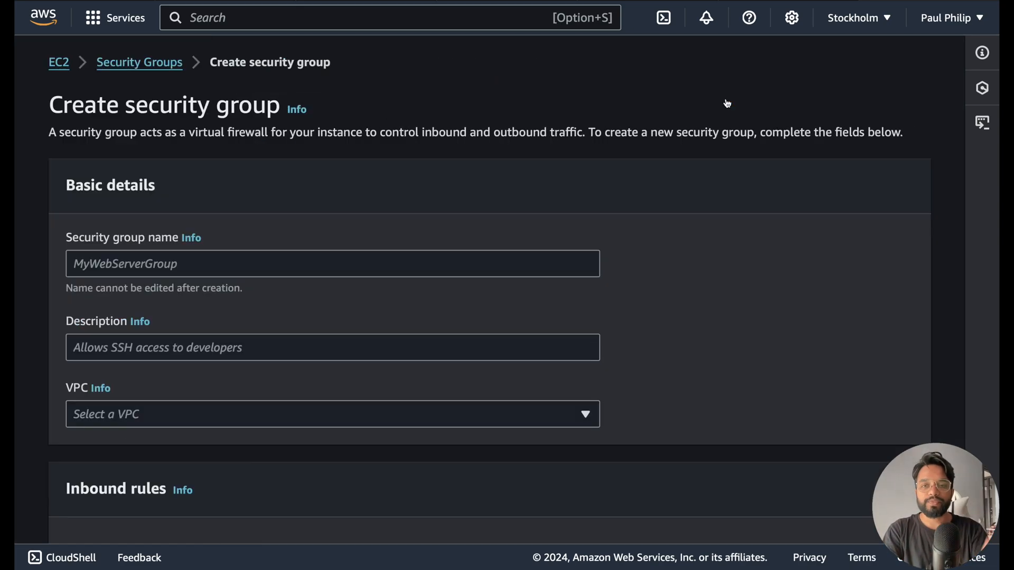
scroll(727, 103, "down", 10)
scroll(426, 184, "up", 10)
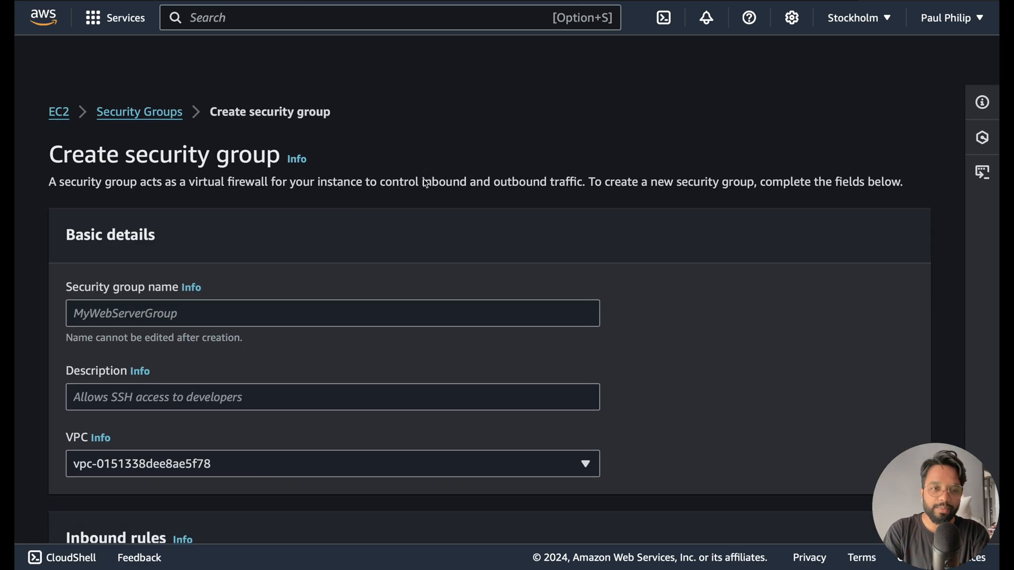
scroll(532, 173, "down", 3)
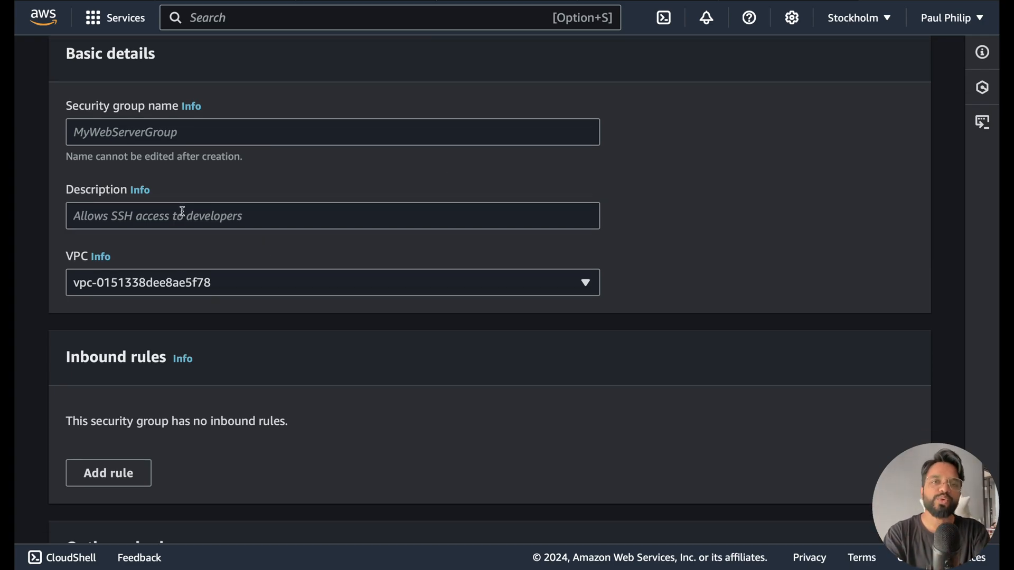
scroll(183, 211, "down", 6)
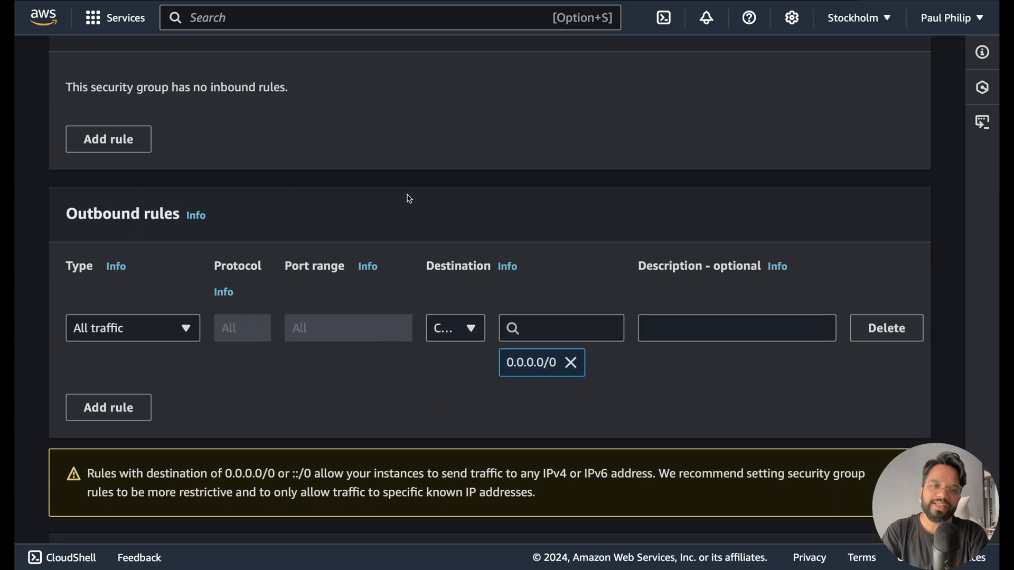
scroll(410, 199, "up", 1)
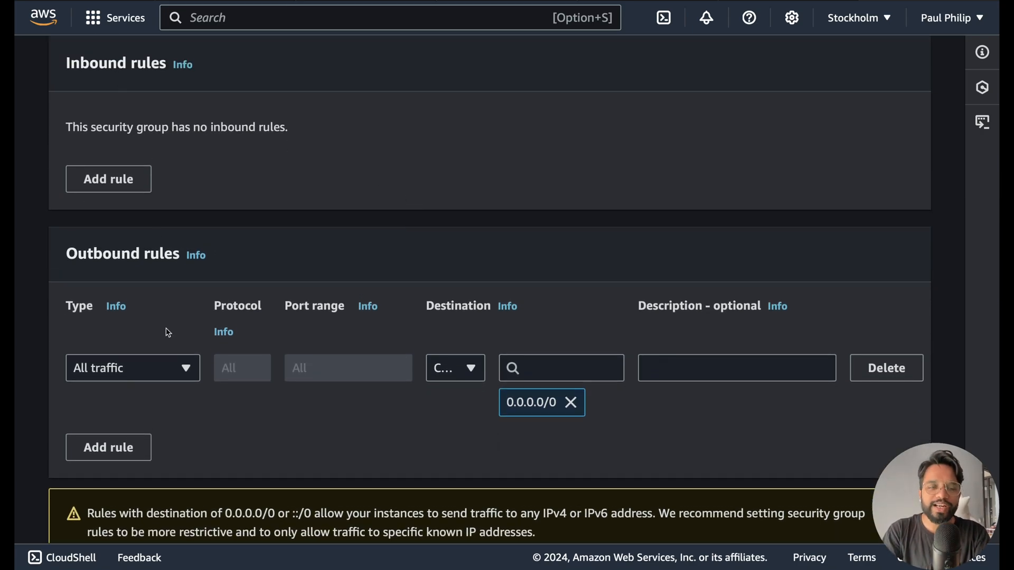
scroll(577, 237, "down", 4)
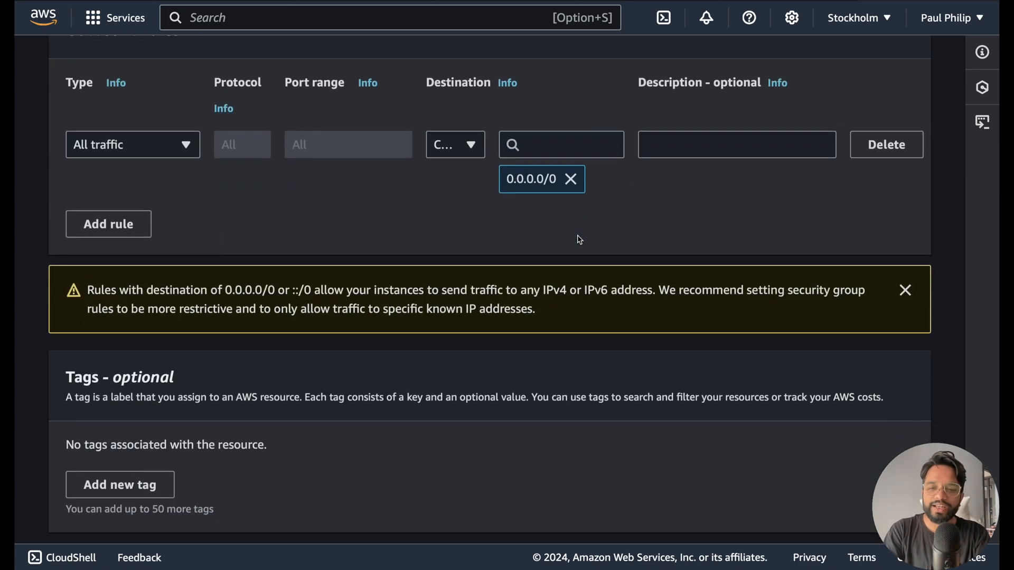
scroll(721, 489, "down", 1)
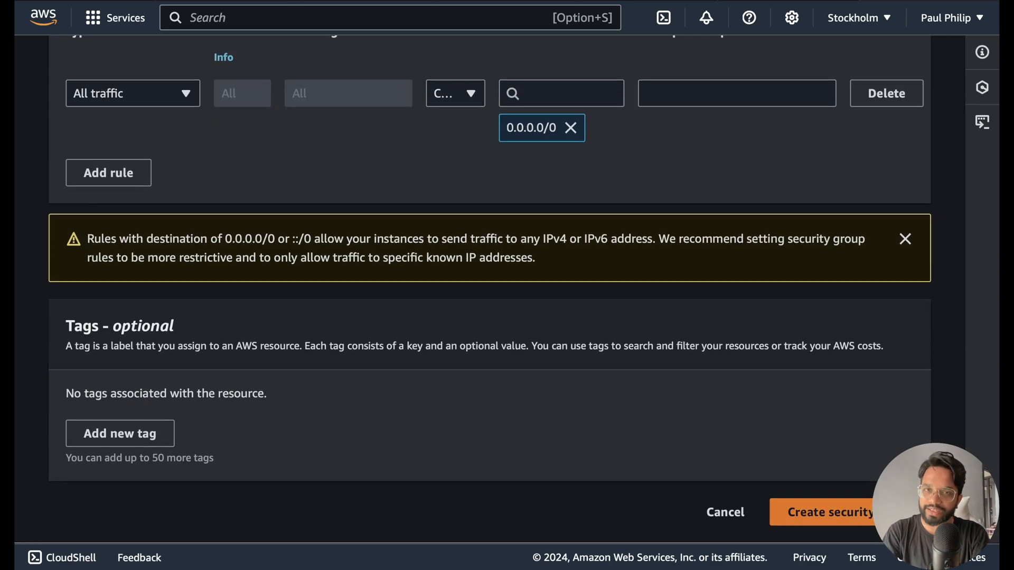
left_click(713, 518)
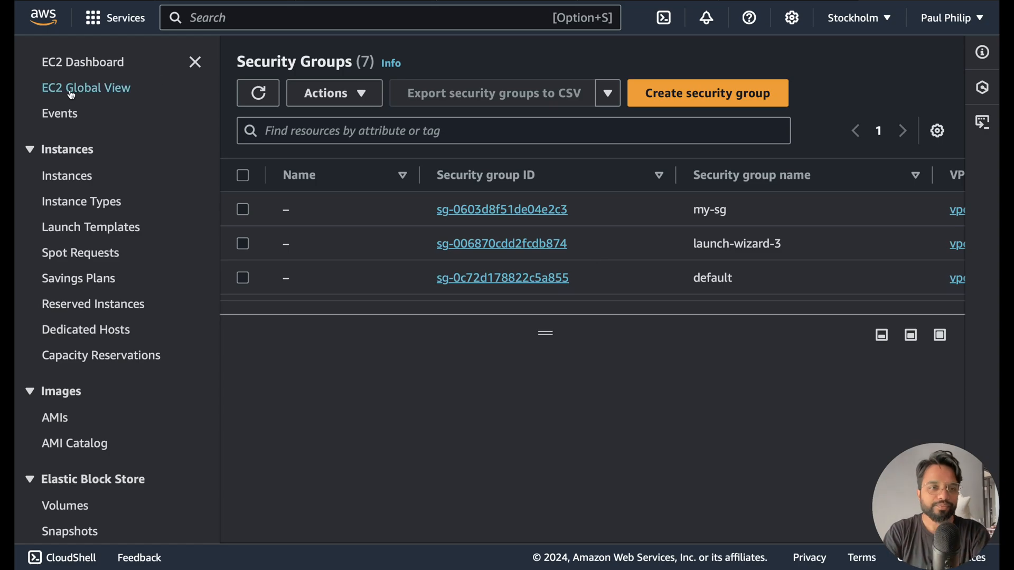
Step: Open the EC2 Dashboard to show the resources overview for the region
left_click(83, 61)
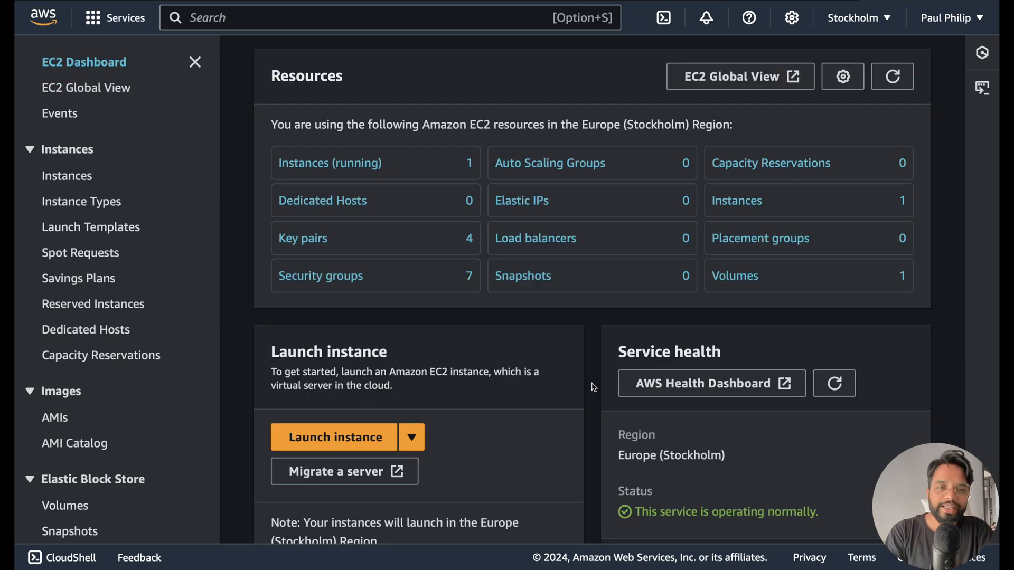
Step: Open the security group assignment page for the running mywebserver instance and view its associated security groups
left_click(297, 163)
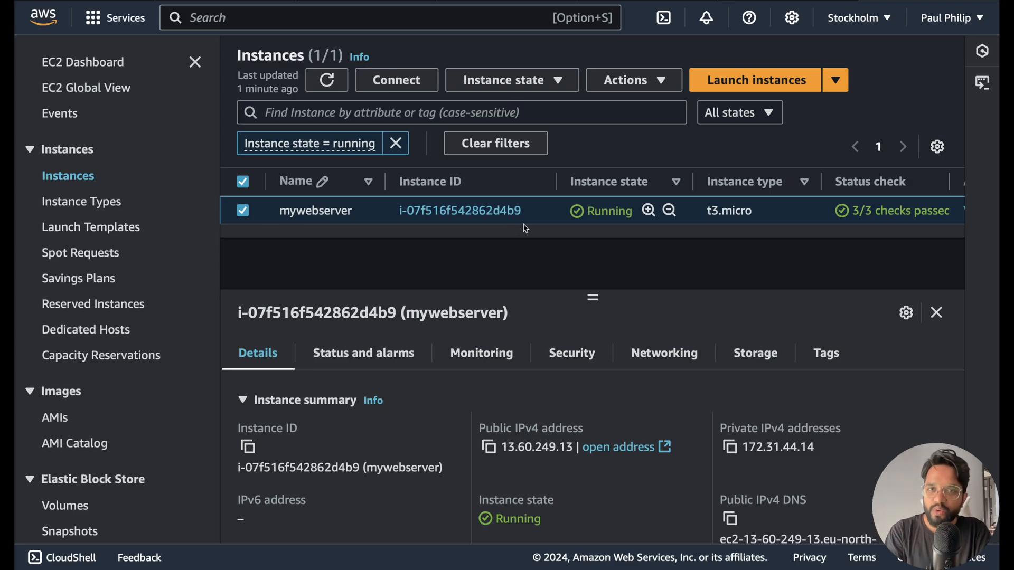
left_click(649, 82)
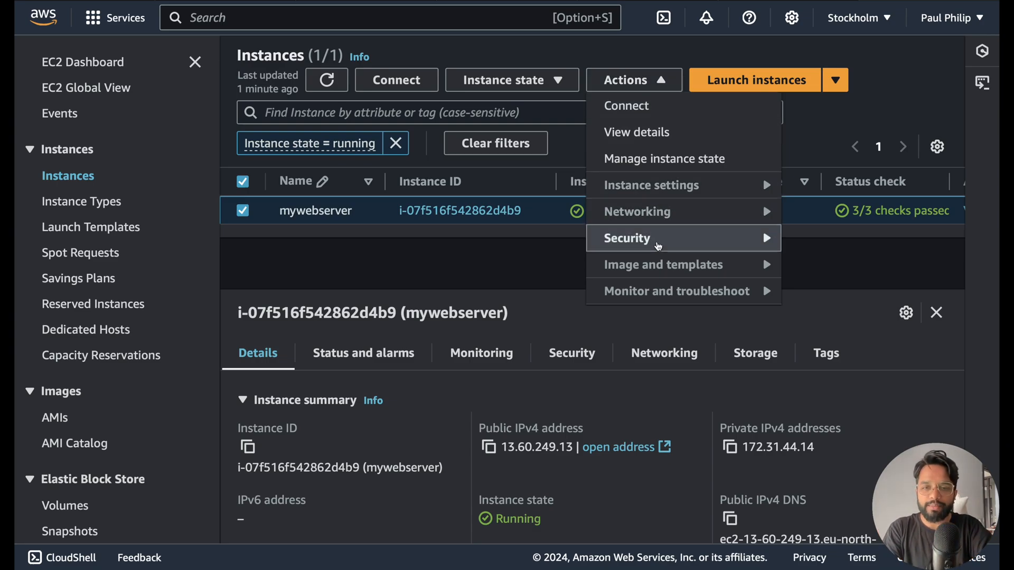
mouse_move(658, 246)
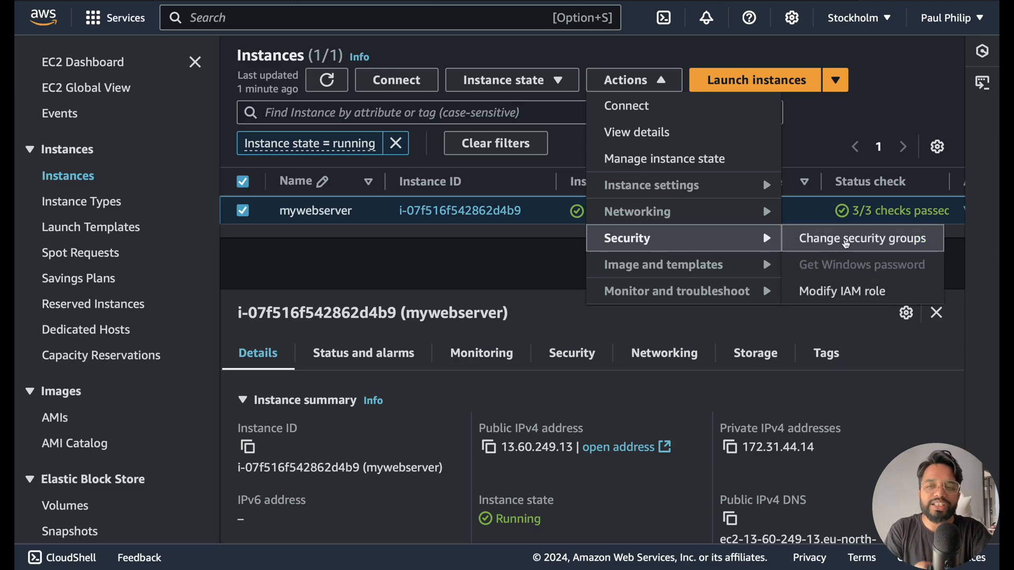
left_click(846, 244)
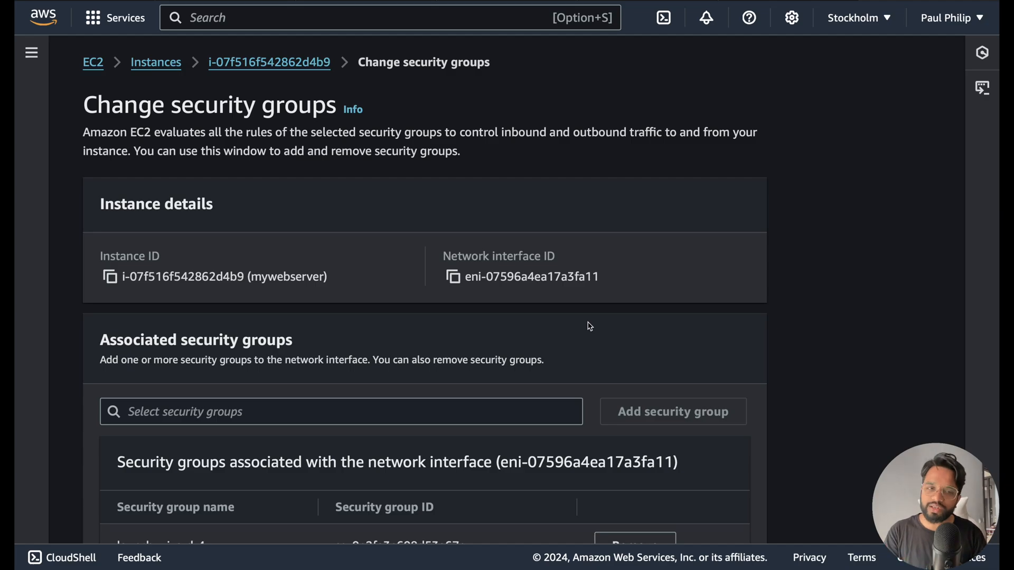
scroll(590, 326, "down", 2)
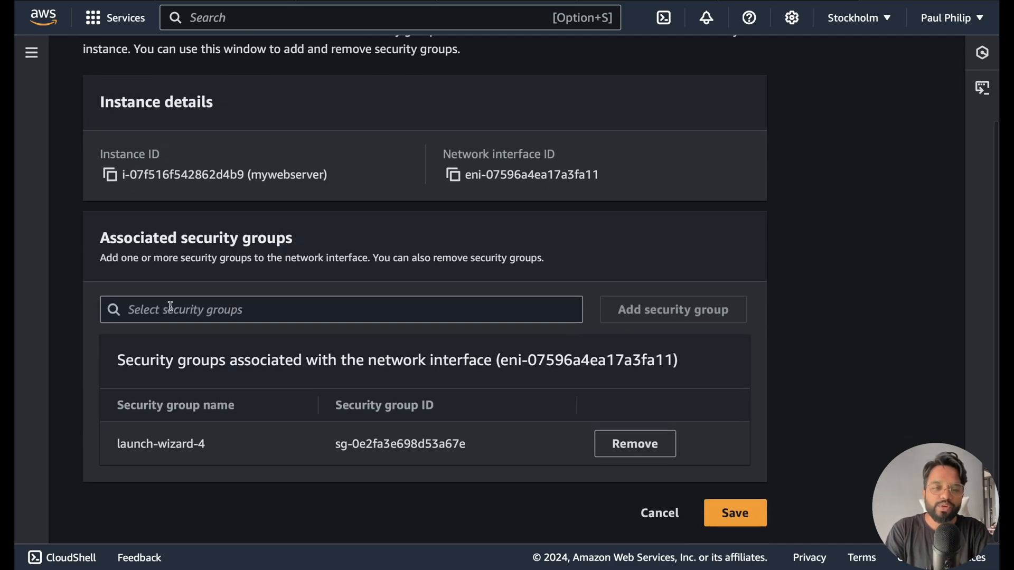
Step: Add the my-sg security group to the instance alongside launch-wizard-4, and cancel the change without saving
left_click(289, 310)
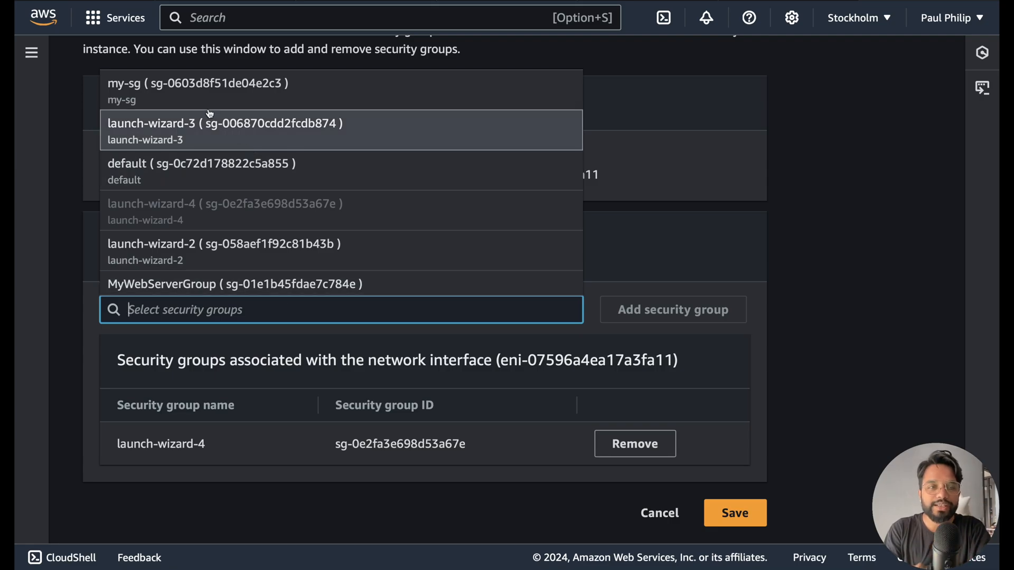
left_click(199, 96)
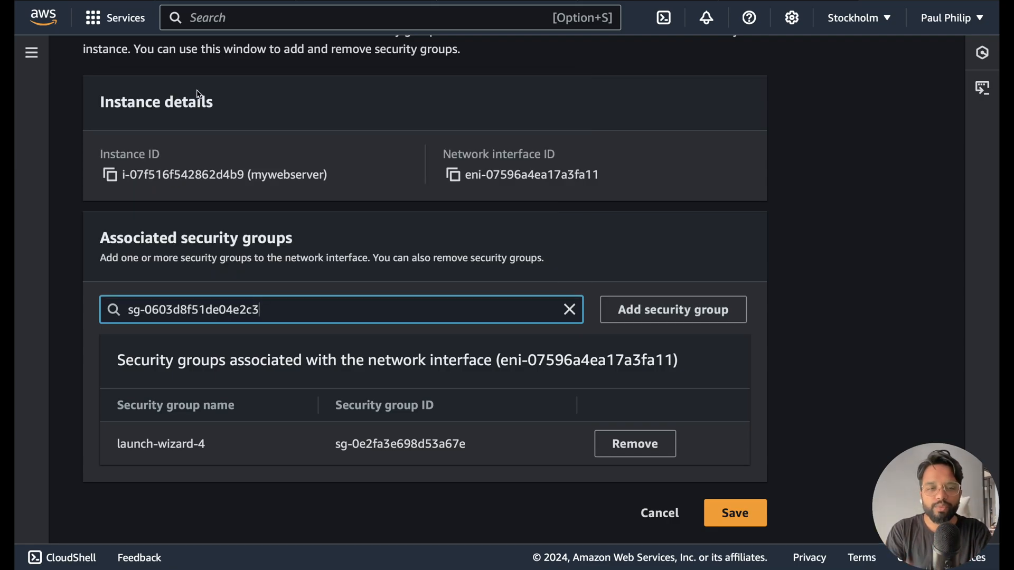
left_click(634, 310)
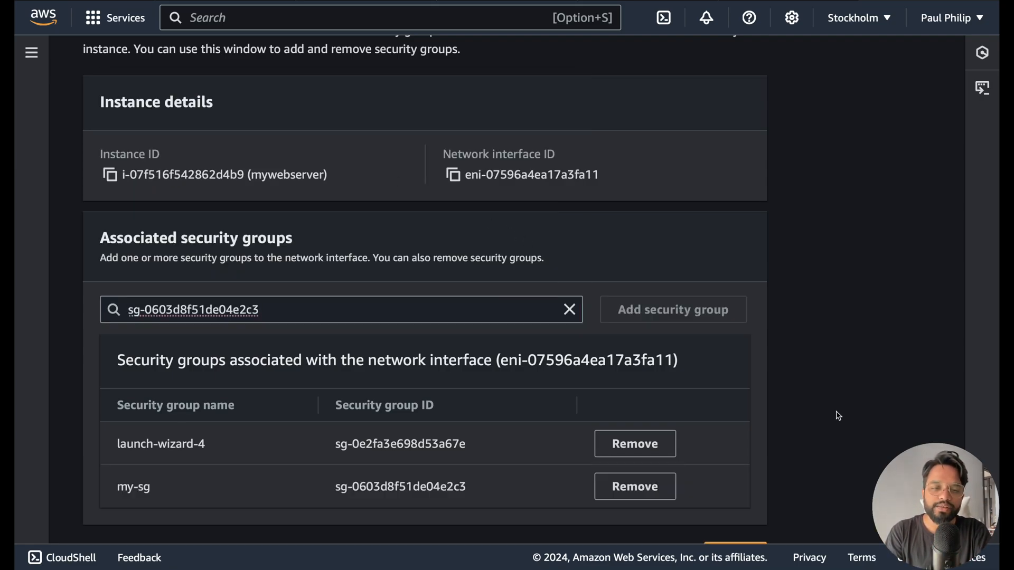
scroll(838, 416, "down", 2)
left_click_drag(113, 402, 217, 405)
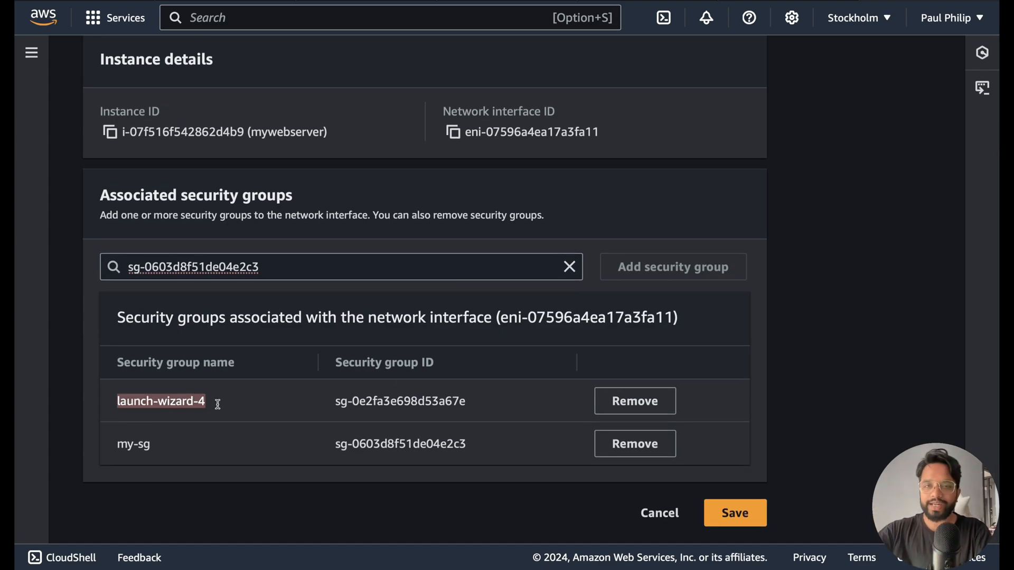
left_click_drag(118, 443, 181, 454)
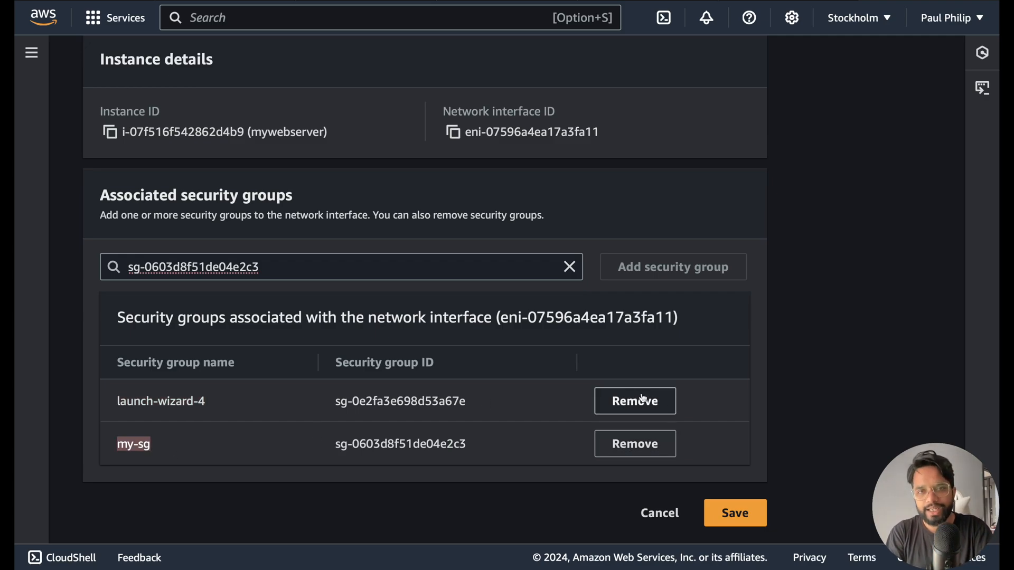
left_click(659, 512)
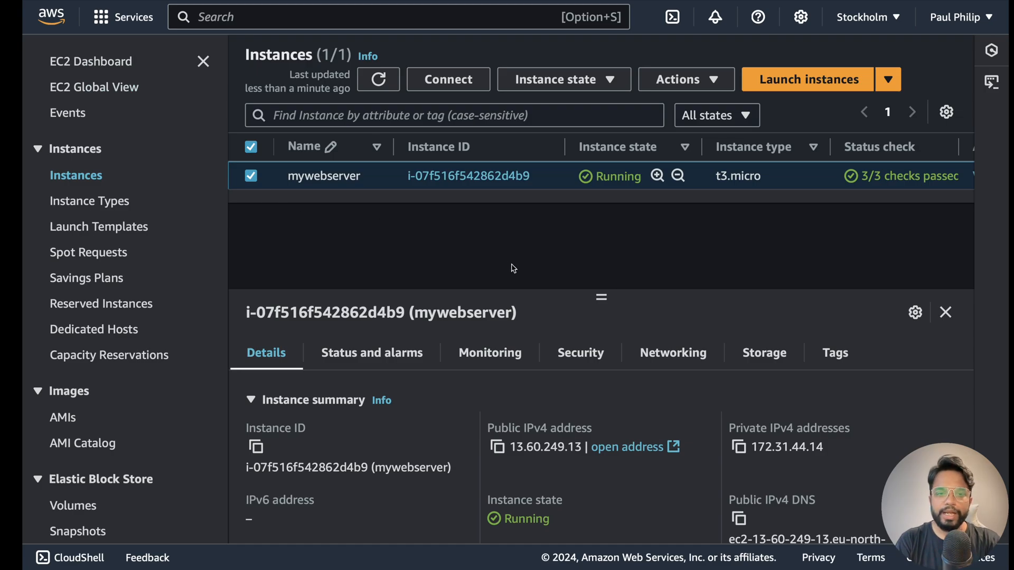
Step: Connect to mywebserver through EC2 Instance Connect as ec2-user over its public IPv4 address and clear the terminal
left_click(443, 86)
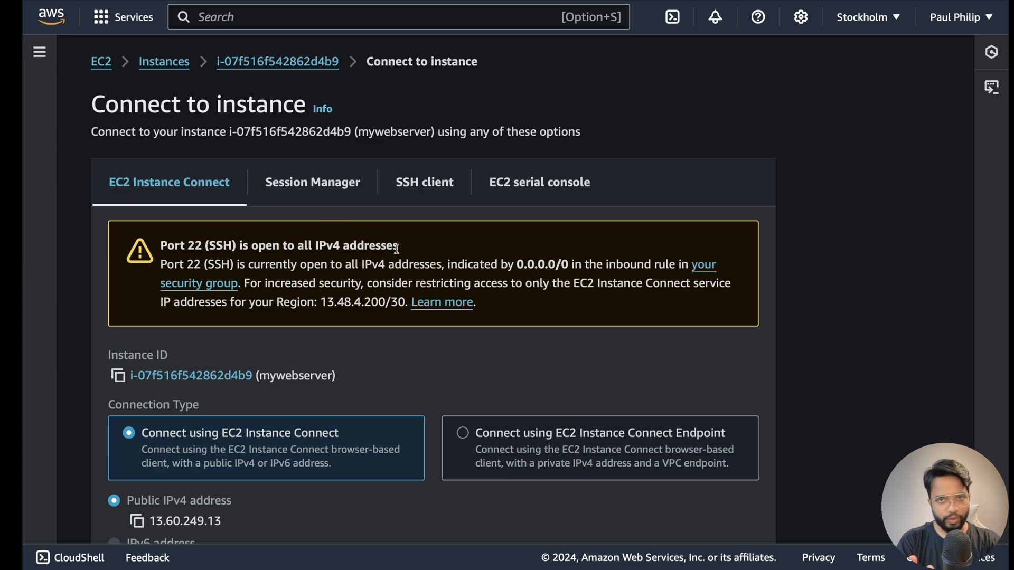
scroll(397, 248, "down", 5)
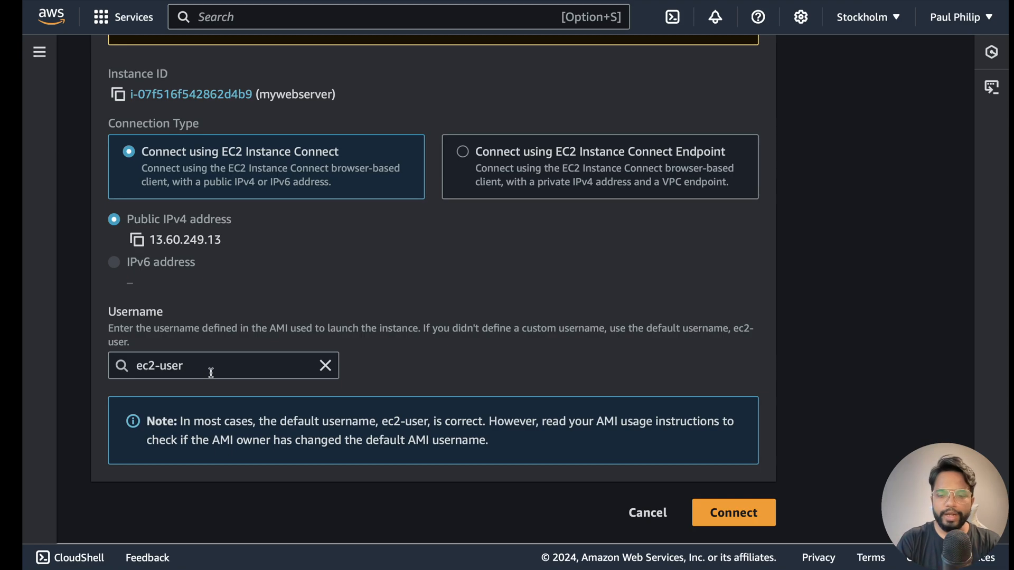
left_click(721, 517)
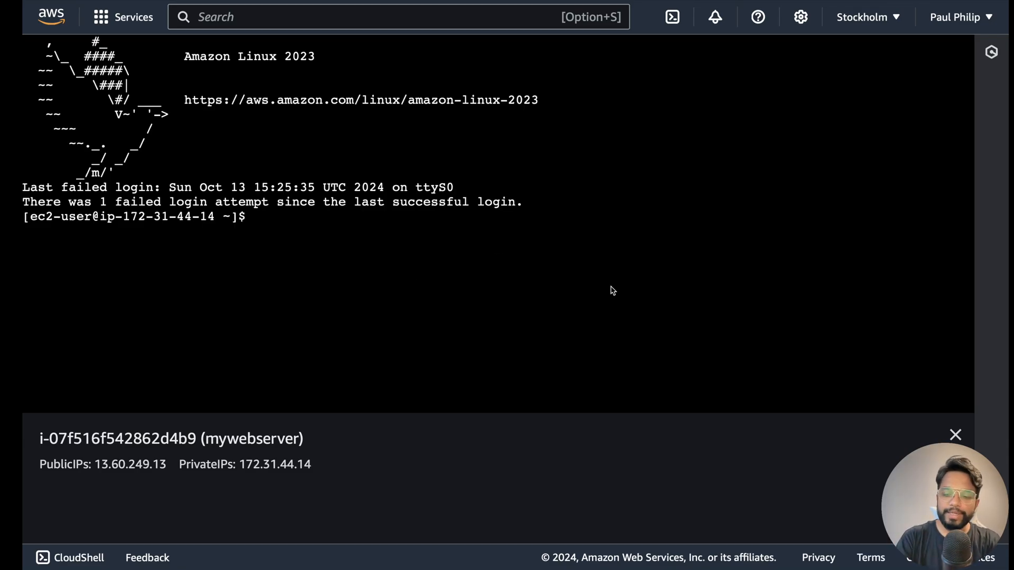
left_click(516, 260)
key("Return")
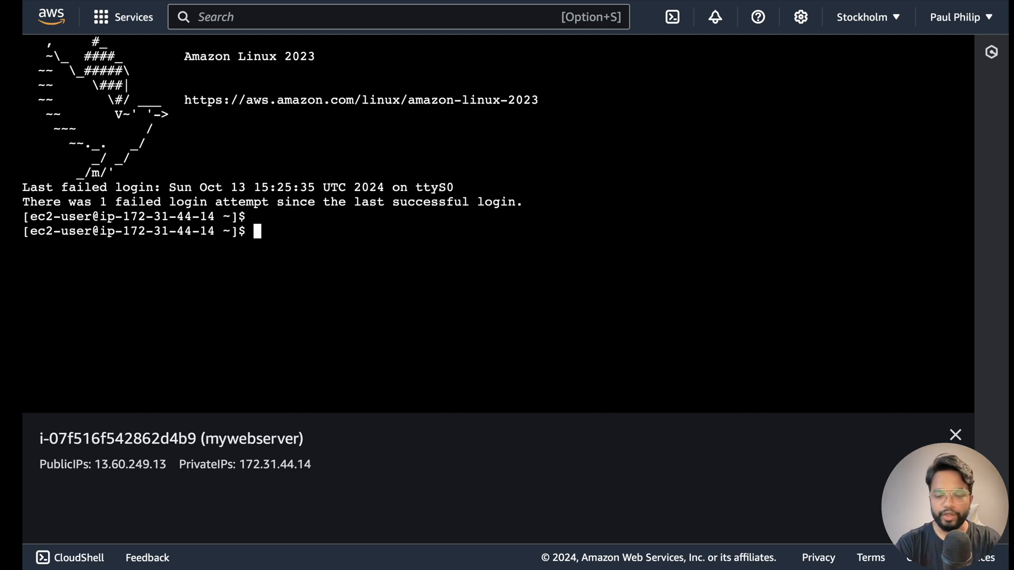
key("ctrl+l")
key("Return")
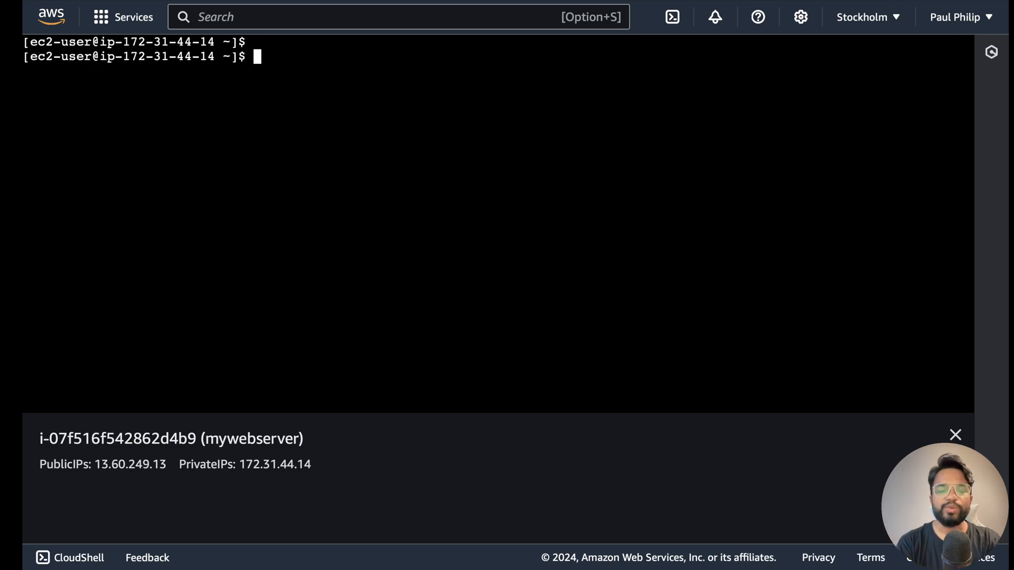
Step: Change to the /var/www/html/ directory and list its files
type("cd /var/www/html/")
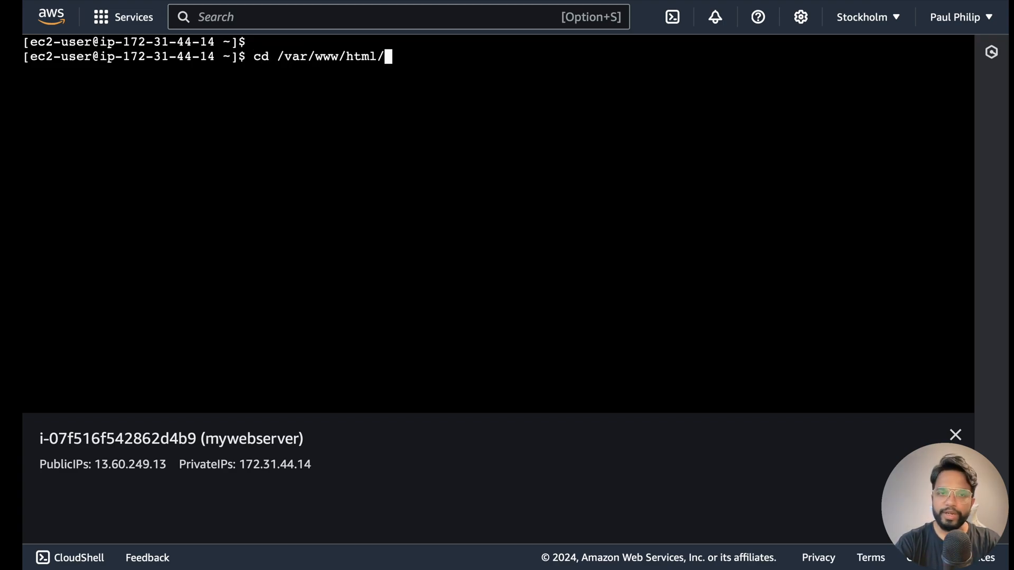
key("Return")
type("ls")
key("Return")
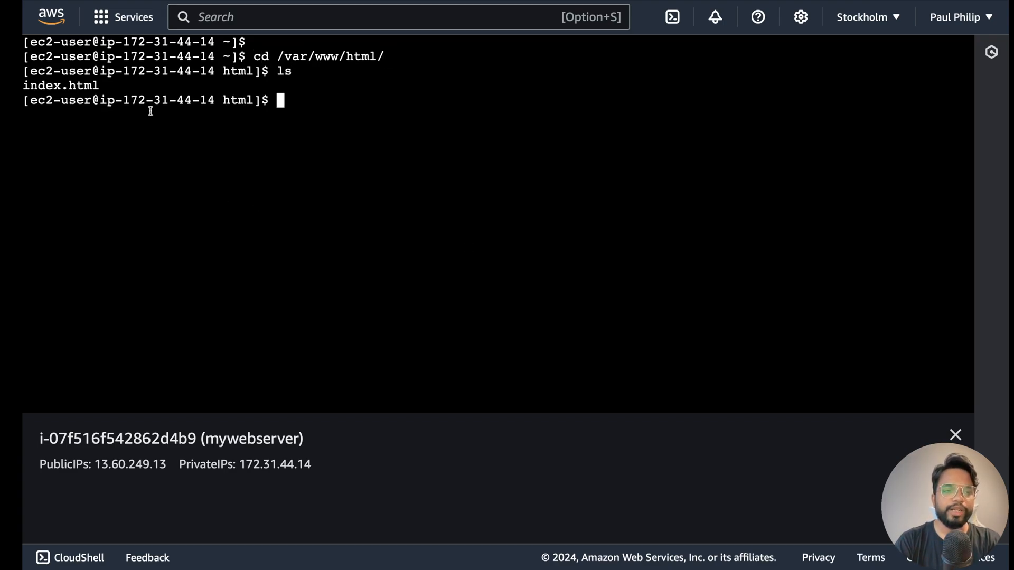
double_click(70, 83)
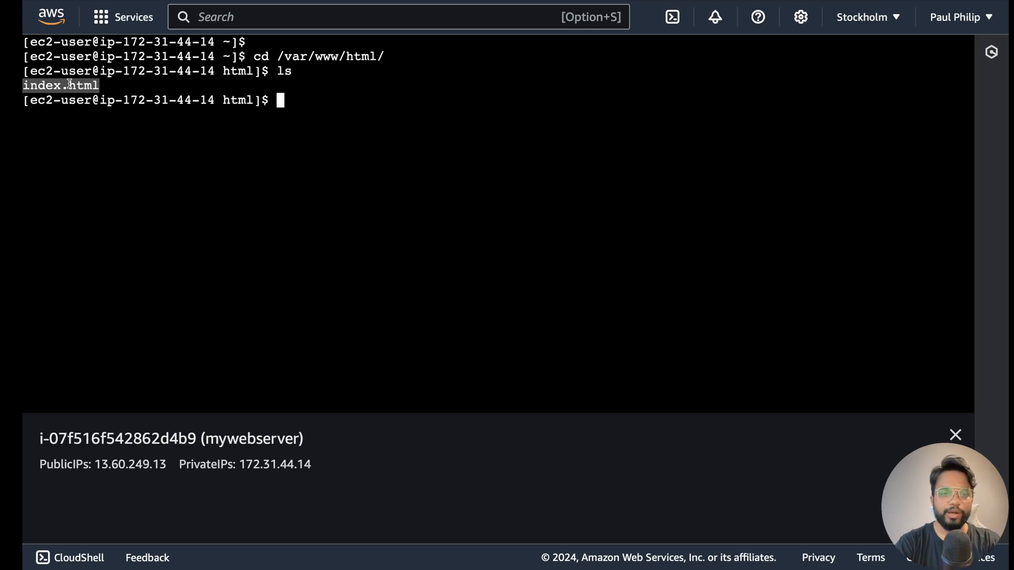
Step: Open index.html in vi with sudo rights for editing
type("vi index.html")
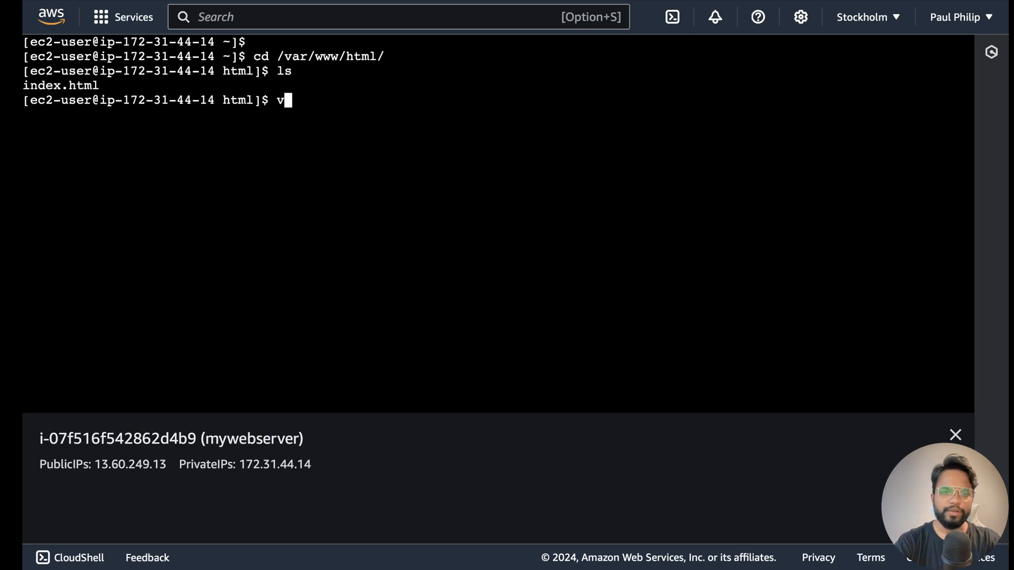
key("Return")
type("sudo vi in")
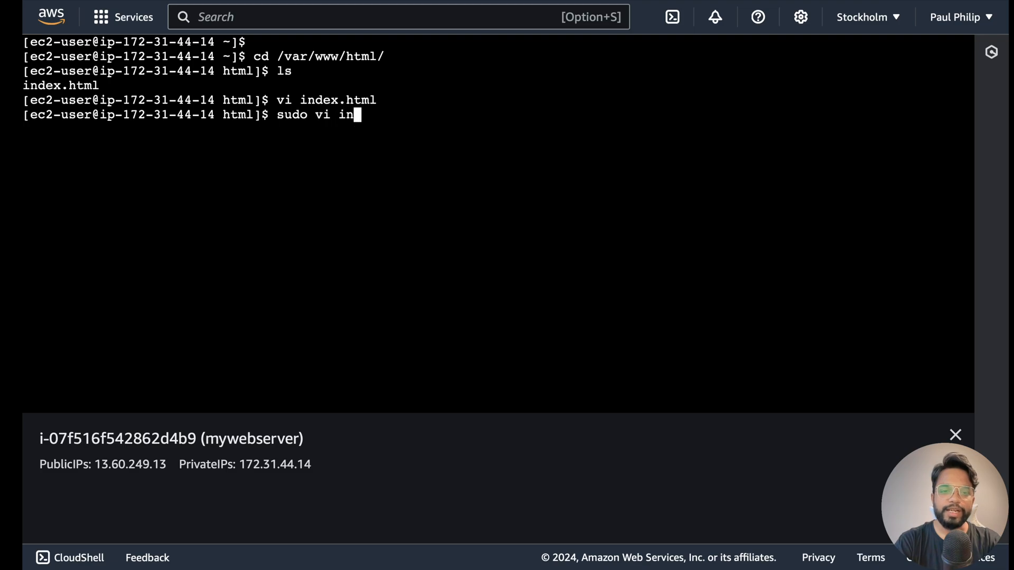
type("dex.html")
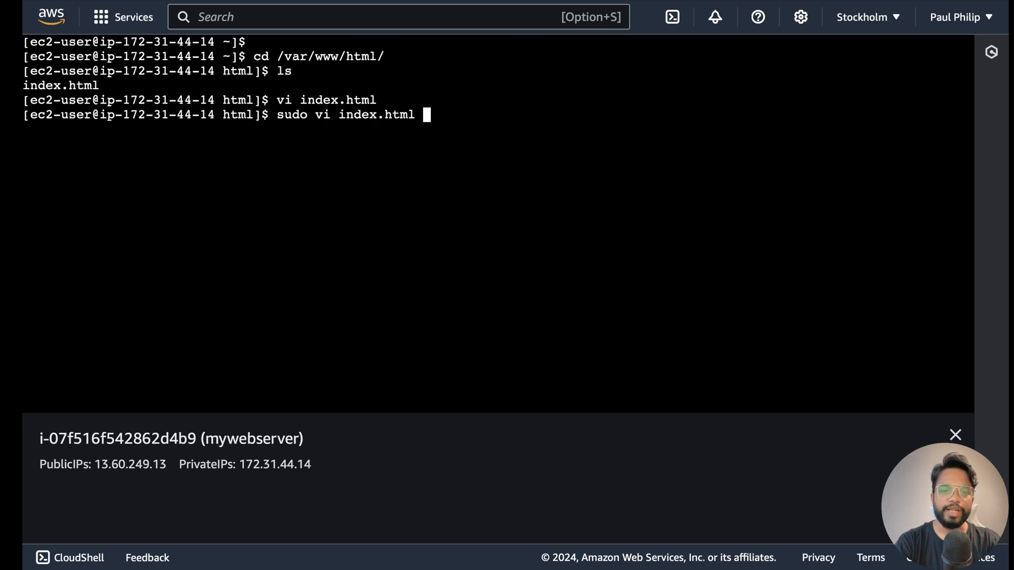
key("Return")
Step: Insert the word NEW after "Web Server" in the index.html heading, save the file and quit the editor
key("Right")
key("Right")
key("Right")
key("Right")
key("Right")
key("Right")
key("Right")
key("Right")
key("Right")
key("Right")
key("Right")
key("Right")
key("Right")
key("Right")
key("Right")
key("Right")
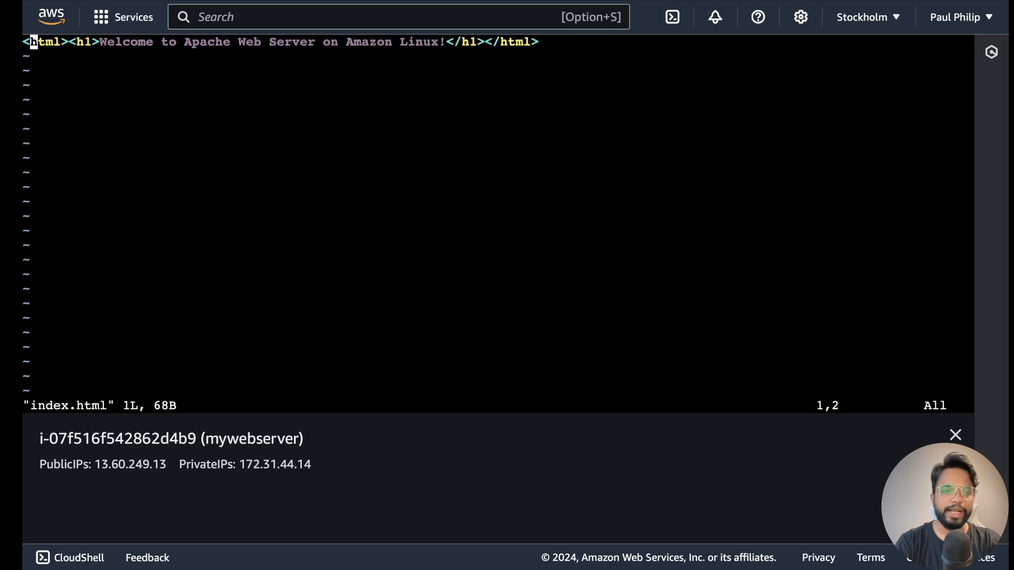
key("Right")
key("Right")
key("Right")
key("Right")
key("Right")
key("Right")
key("Right")
key("Right")
key("Right")
key("Right")
key("Right")
key("Right")
key("Right")
key("Right")
key("Right")
key("Right")
key("Right")
key("Right")
key("Right")
key("Right")
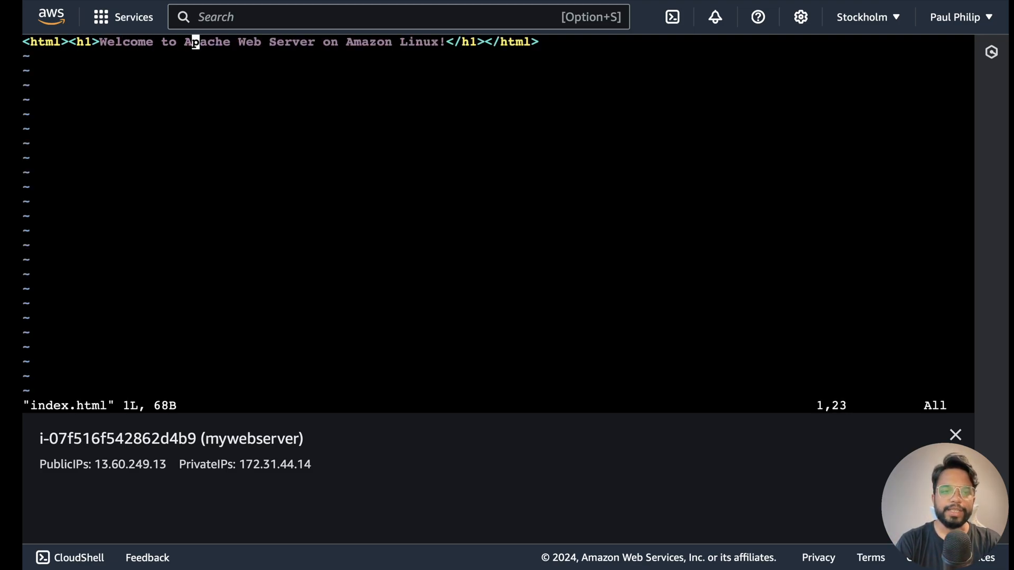
key("Right")
key("Right")
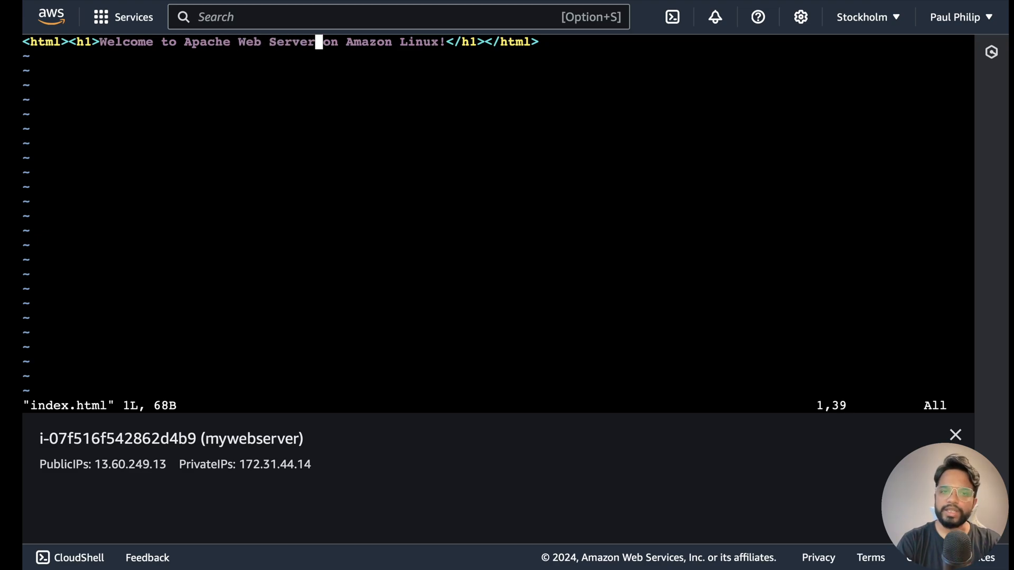
type("i")
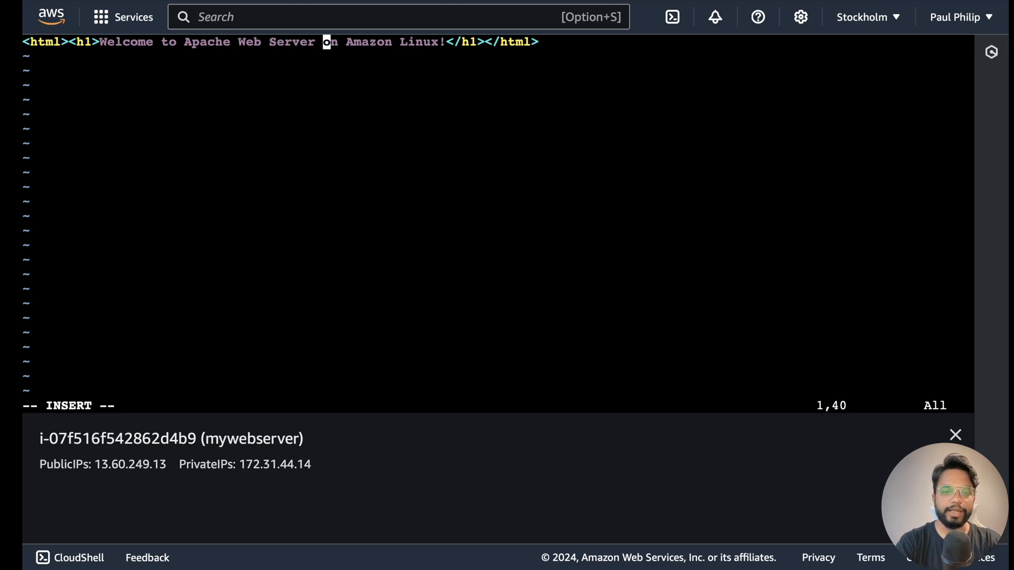
type("NEW")
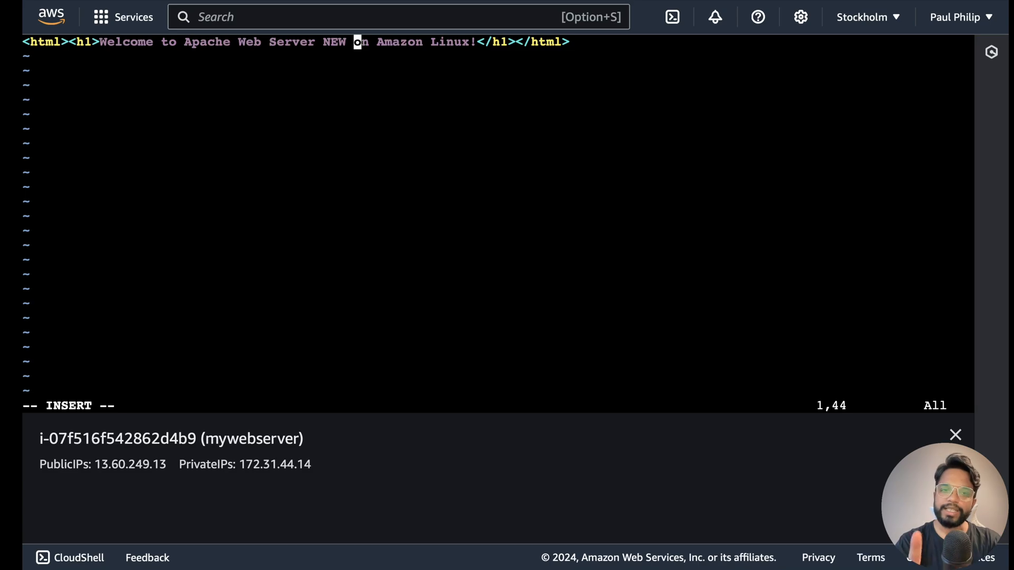
key("Escape")
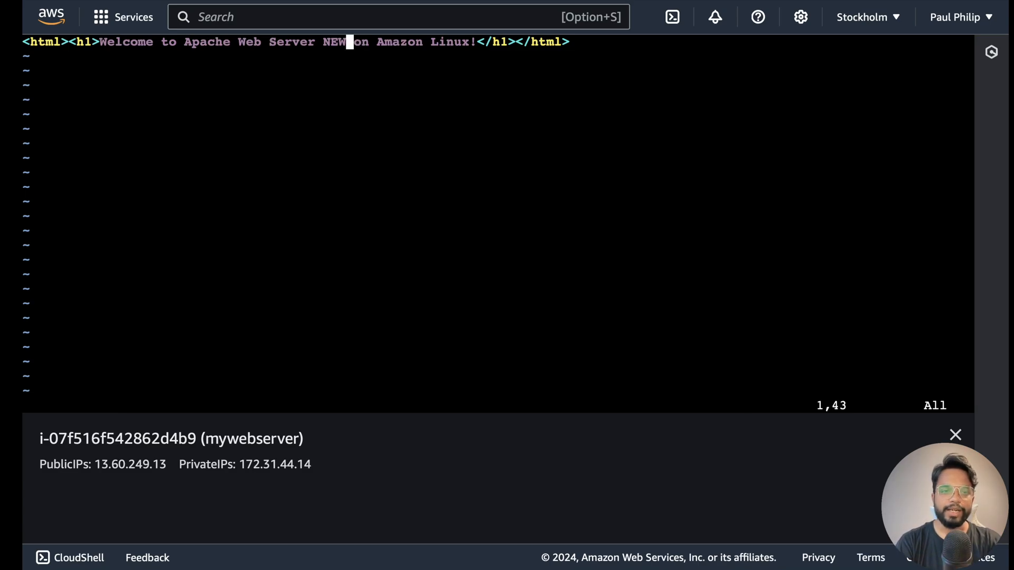
key("colon")
type("wq")
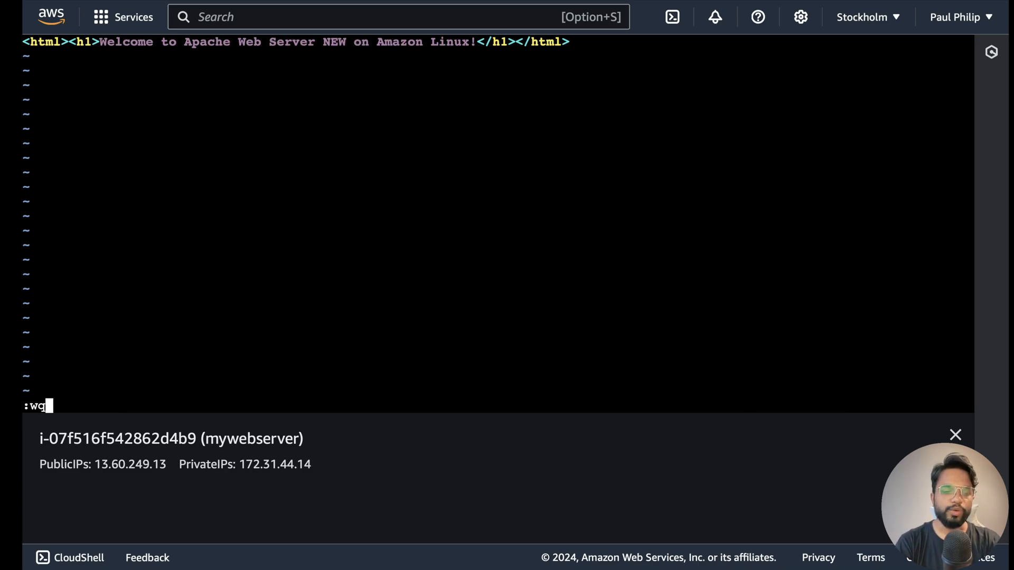
key("Return")
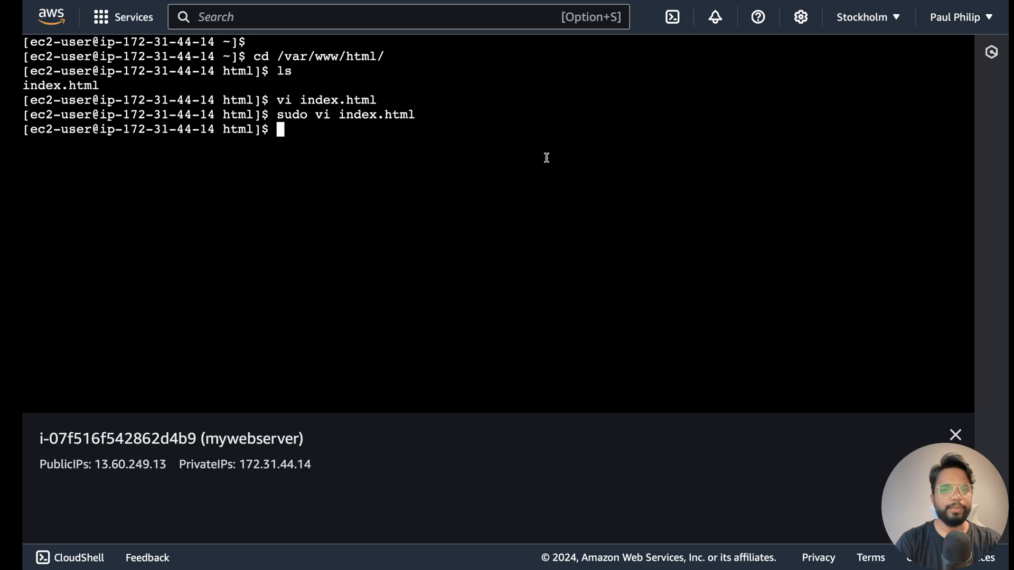
Step: Print the contents of index.html in the terminal and reload the web page in the browser to check the edited heading
type("cat ")
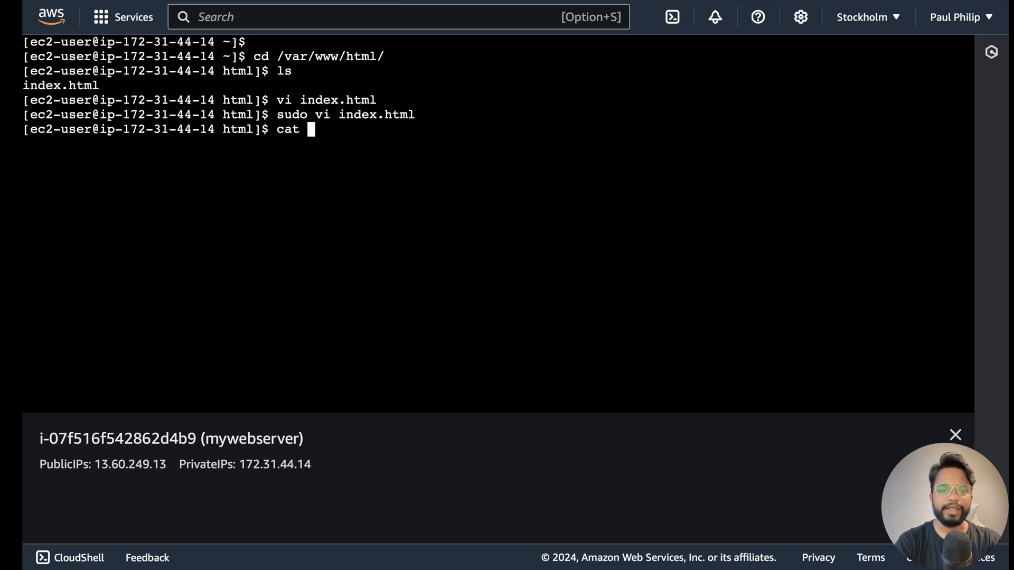
type("index.html")
key("Return")
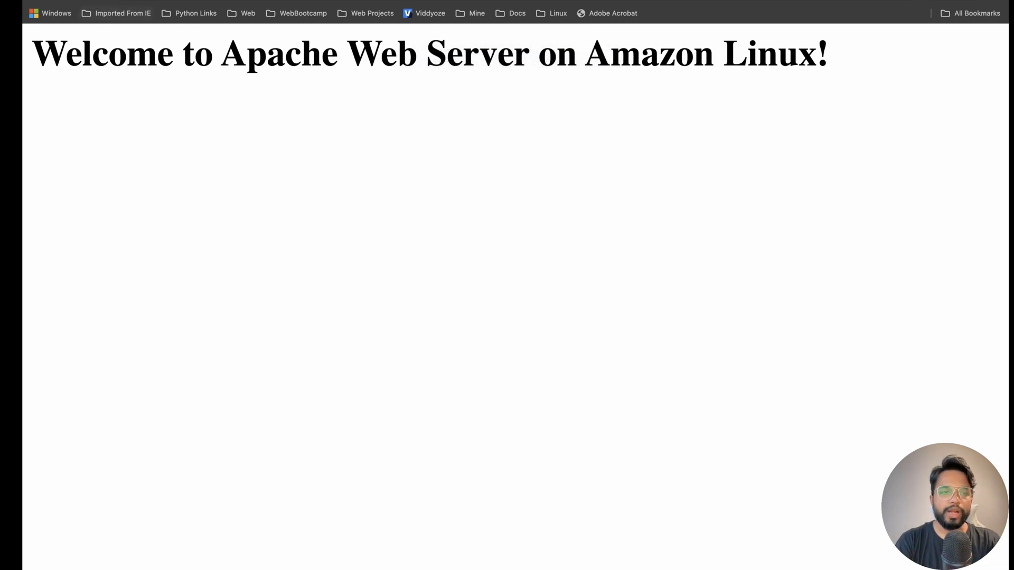
key("super+r")
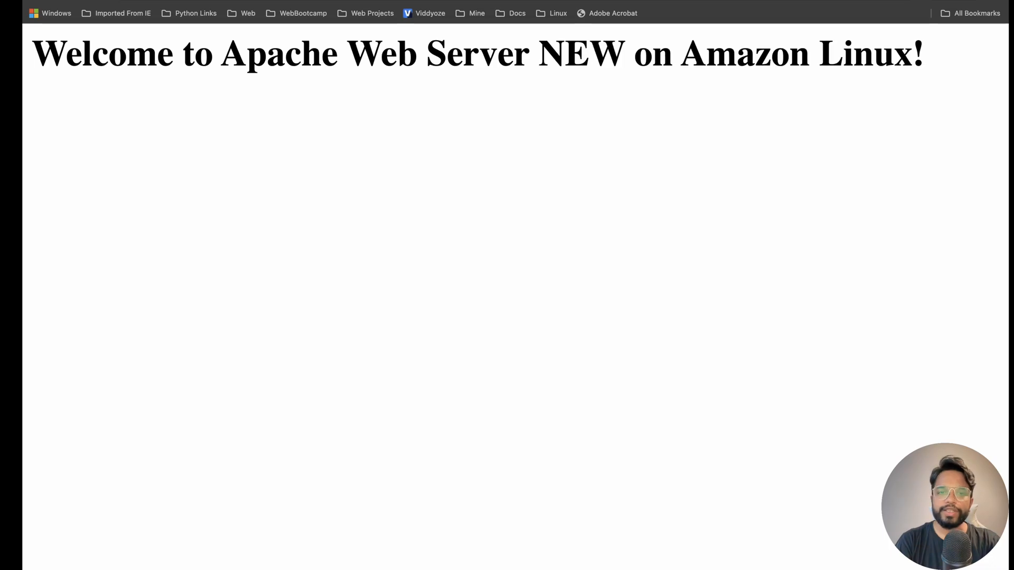
double_click(567, 63)
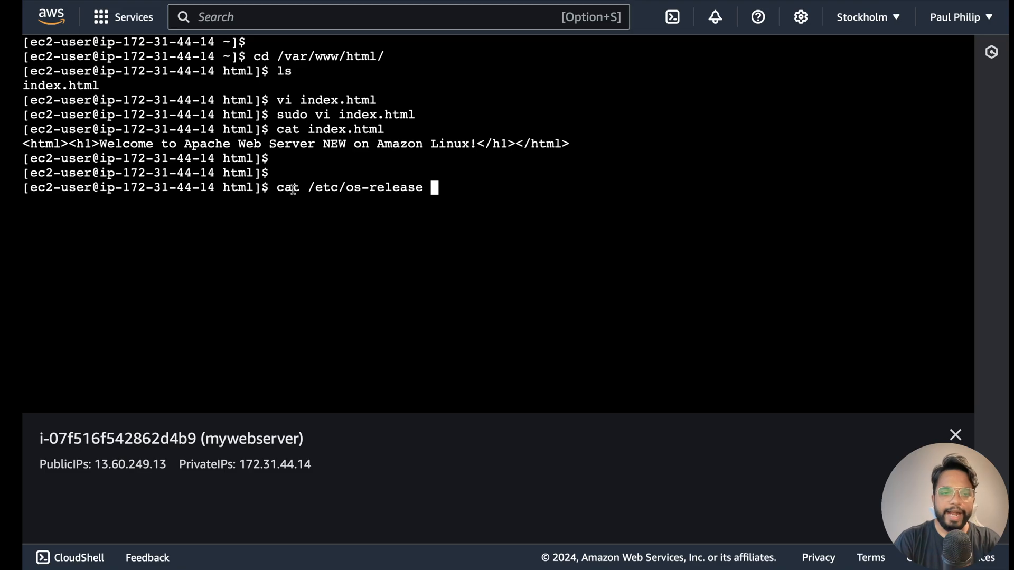
Step: Display the server's operating system details with cat /etc/os-release in the instance terminal
key("Return")
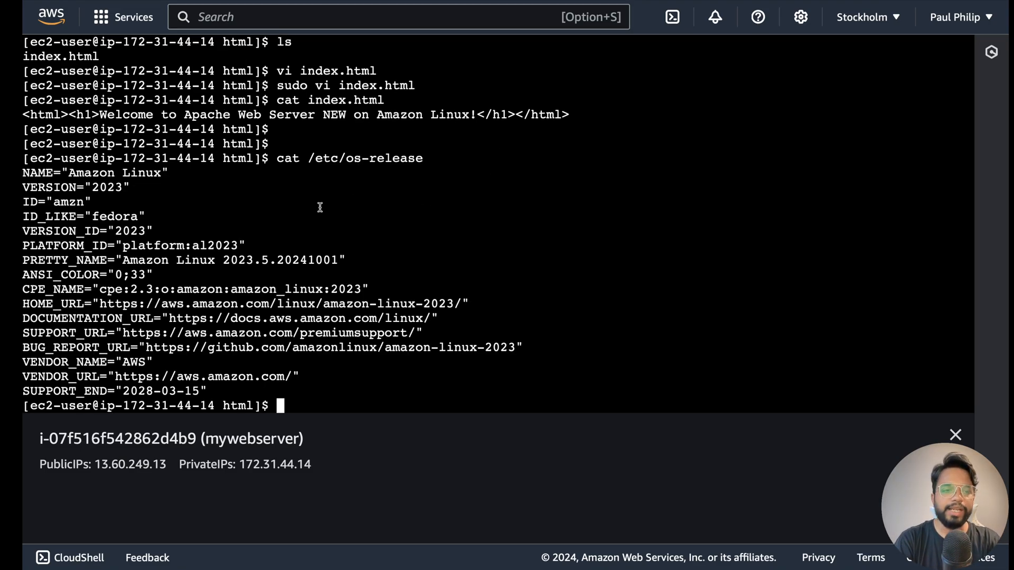
Step: Highlight the operating system name in the output, clear the terminal and display the server's memory usage with free
left_click_drag(68, 174, 162, 175)
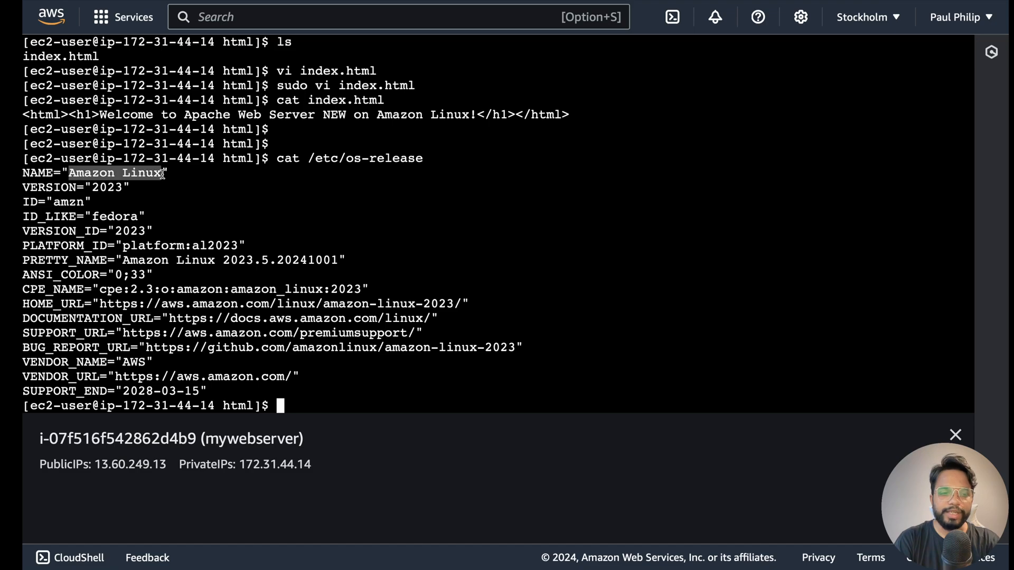
double_click(121, 218)
key("ctrl+l")
type("free")
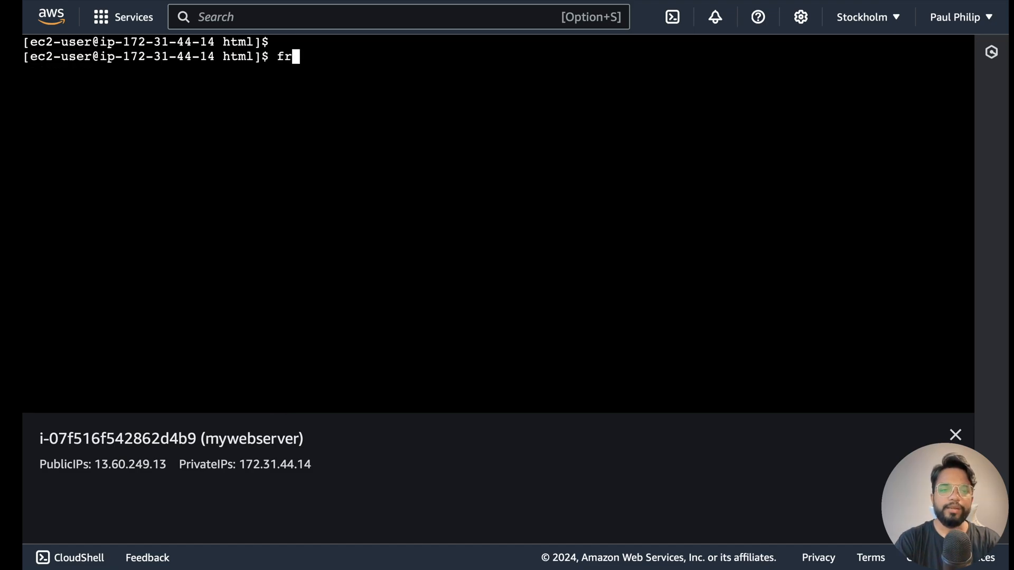
key("Return")
double_click(155, 86)
key("Return")
Step: Display the server's disk usage with df -h, highlight the root mount point and clear the terminal
type("df -h")
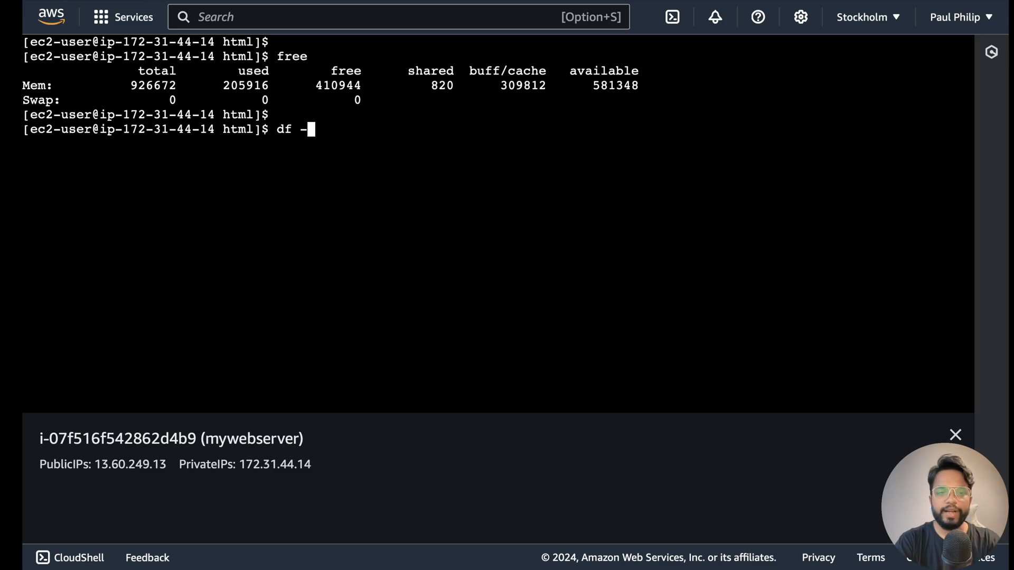
key("Return")
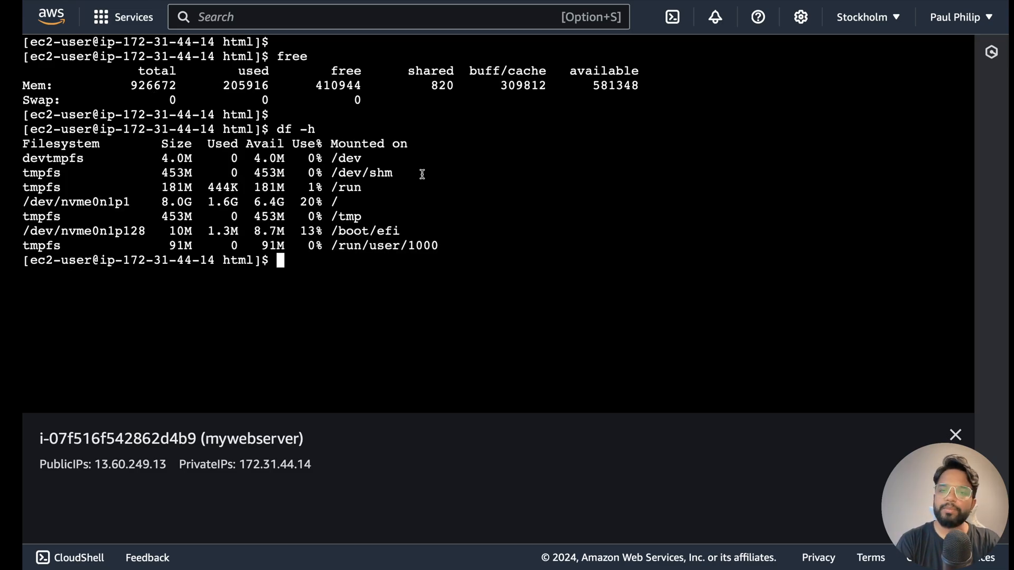
left_click_drag(253, 202, 388, 202)
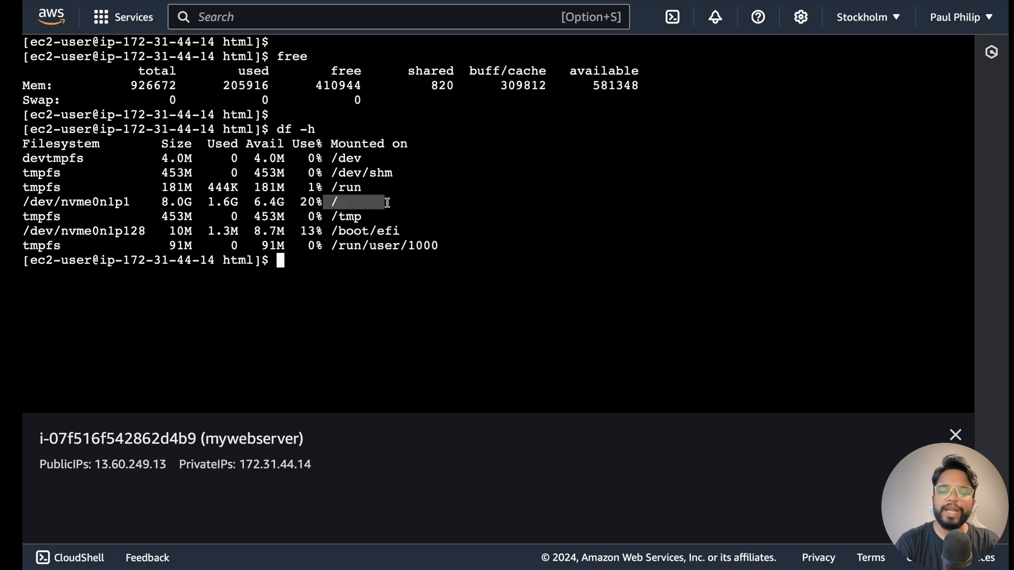
left_click(508, 324)
key("ctrl+l")
key("Return")
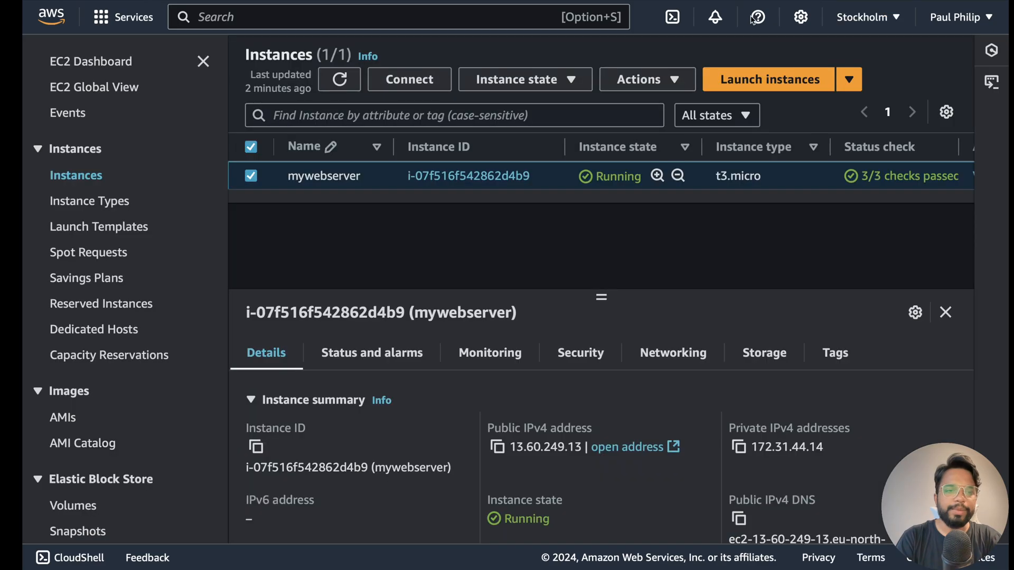
Step: Open the connection options for the mywebserver instance and show the SSH client instructions
left_click(414, 85)
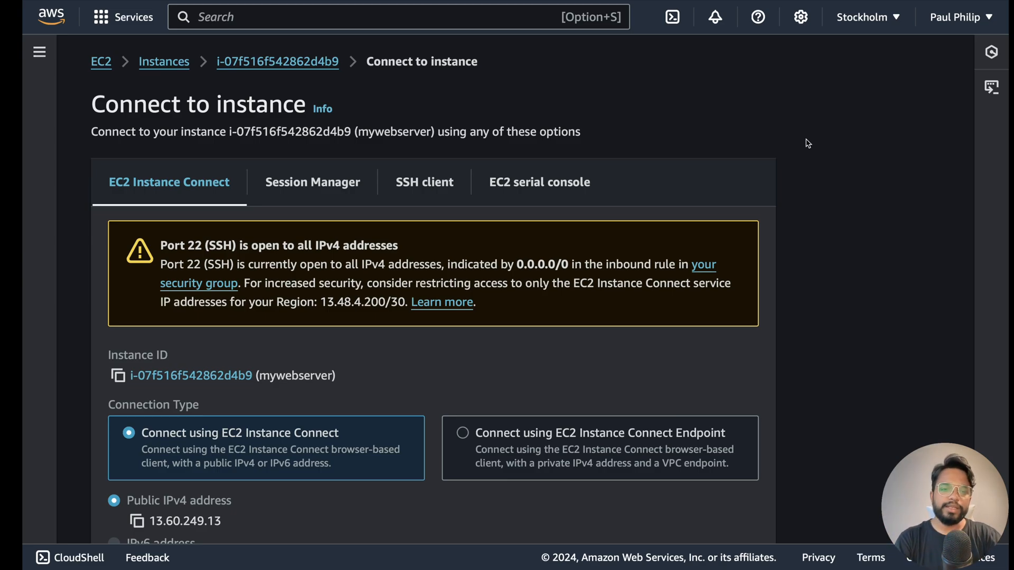
left_click(426, 190)
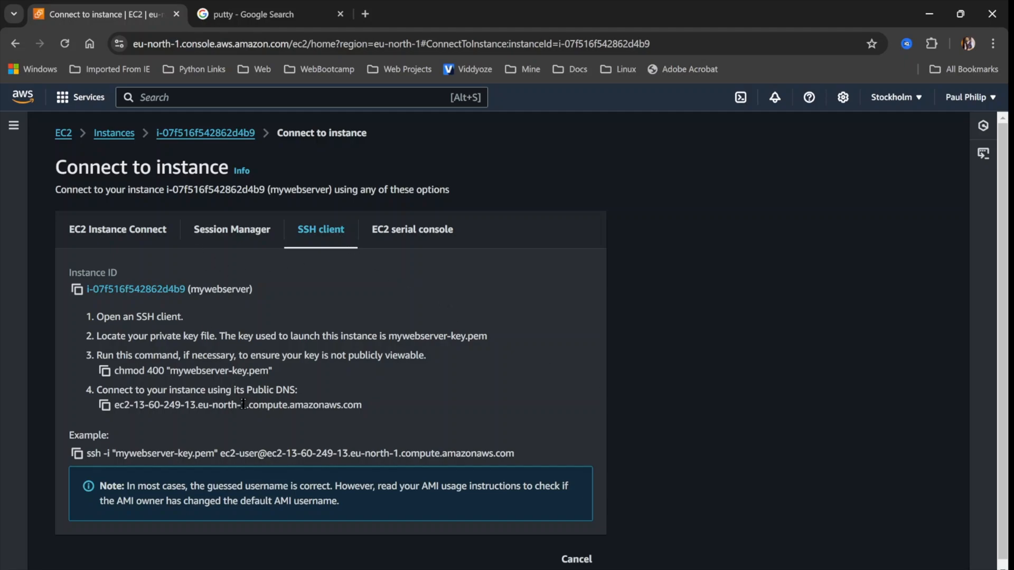
left_click_drag(135, 317, 181, 317)
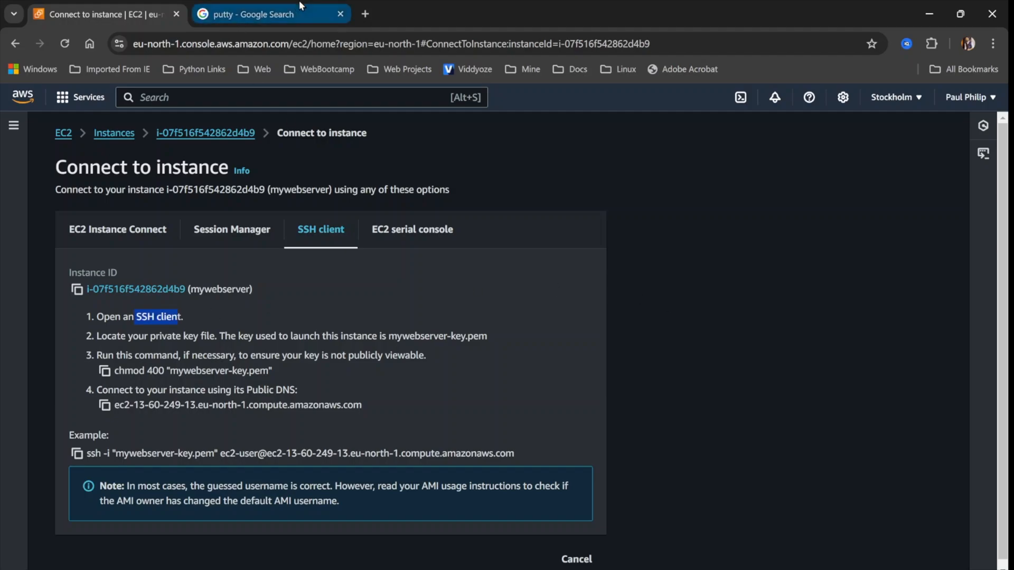
Step: View the putty.org download page from the Google results, return to the SSH client instructions and check the required private key file
left_click(253, 14)
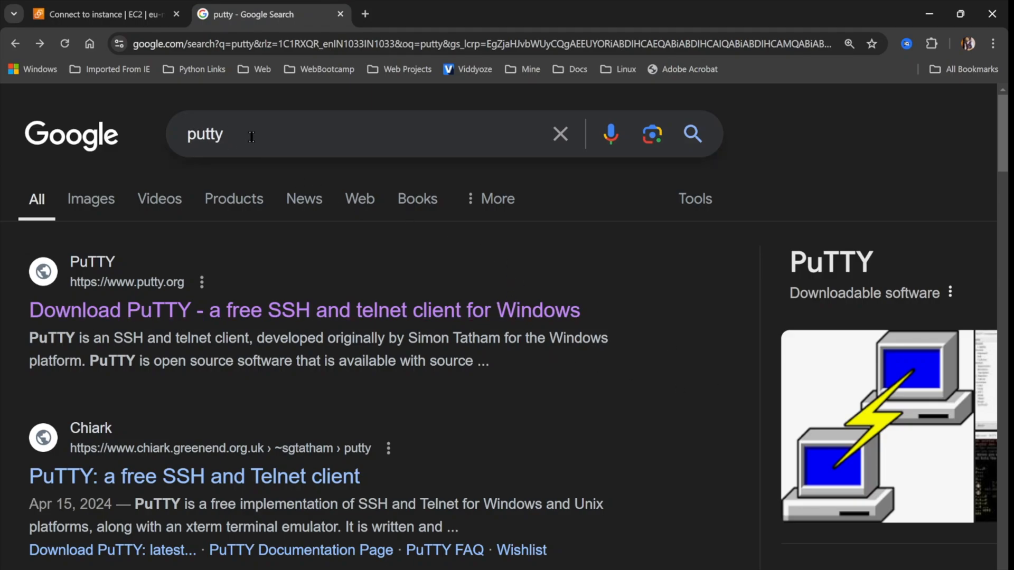
left_click(166, 317)
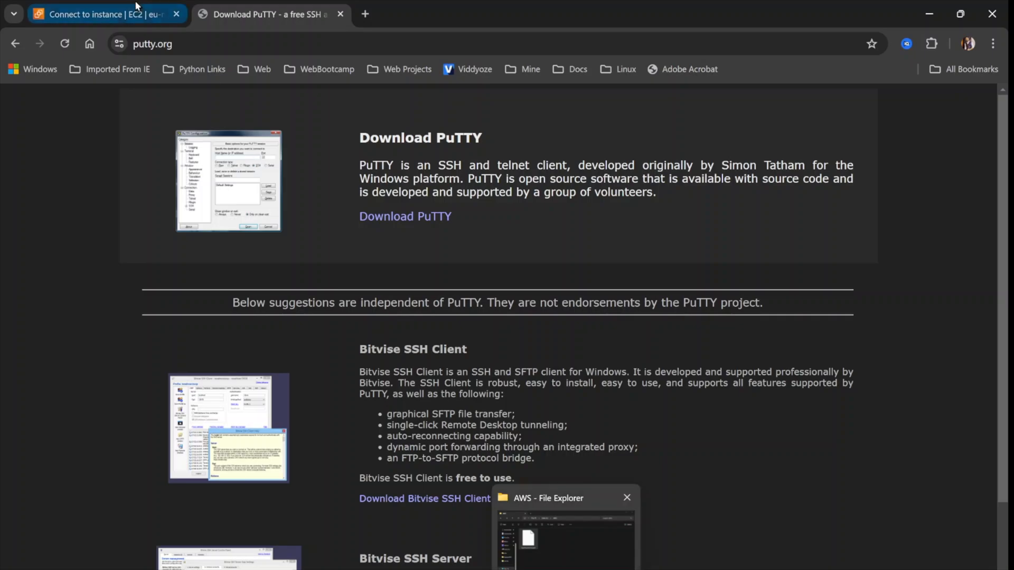
left_click(106, 14)
left_click(646, 313)
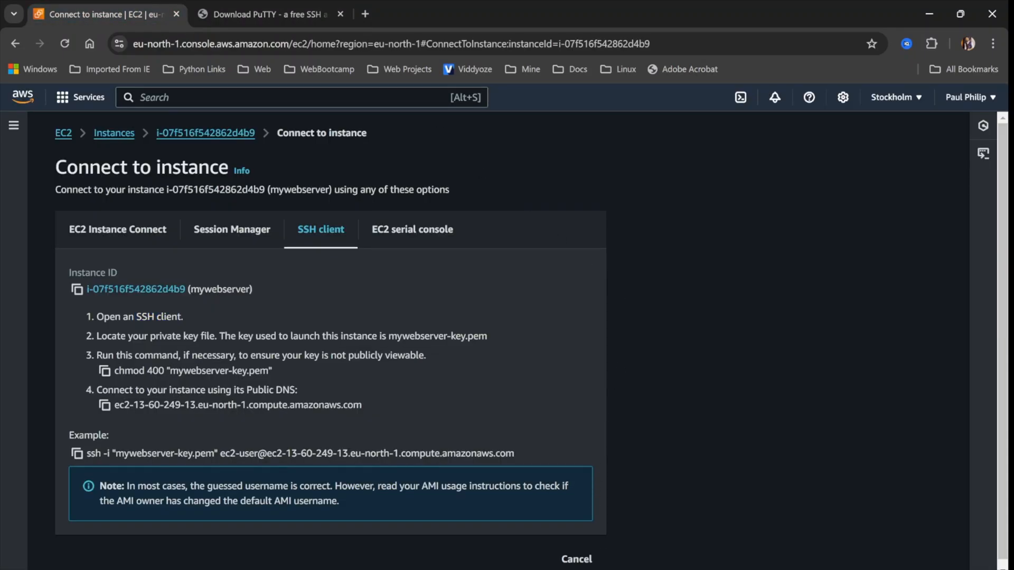
double_click(404, 333)
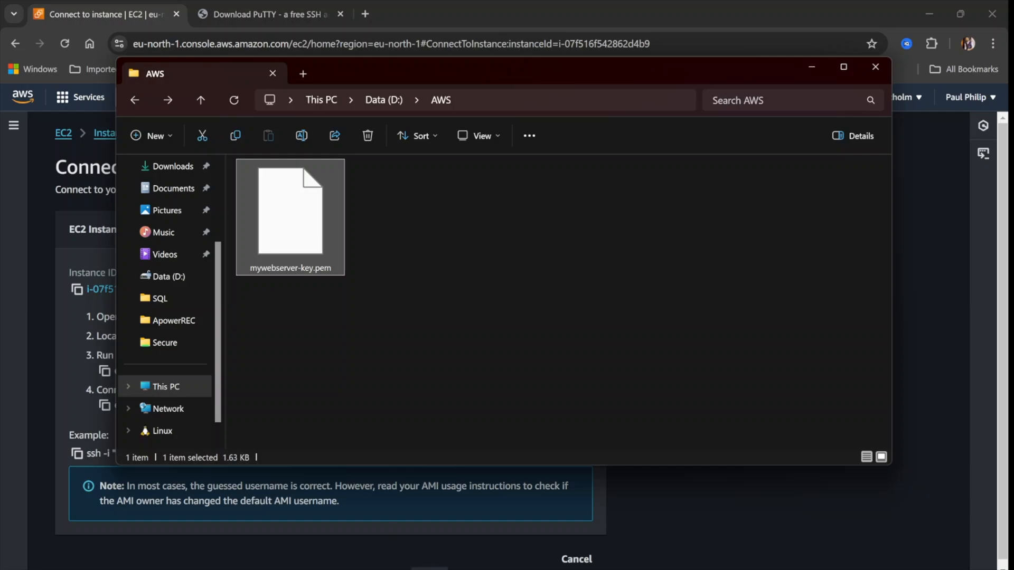
Step: Launch PuTTYgen and load the private key file mywebserver-key.pem from the AWS folder with all file types shown
key("super")
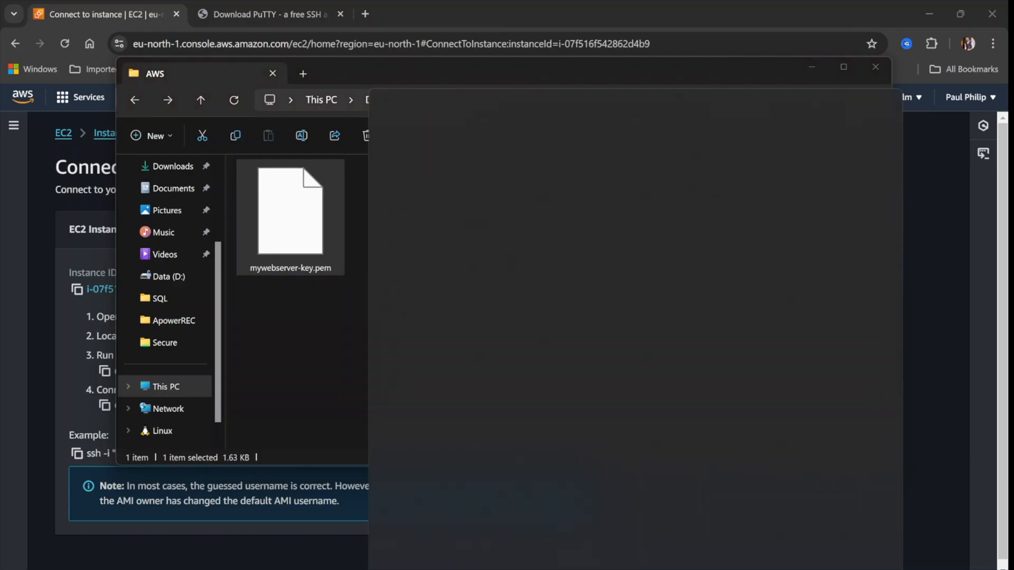
type("putt")
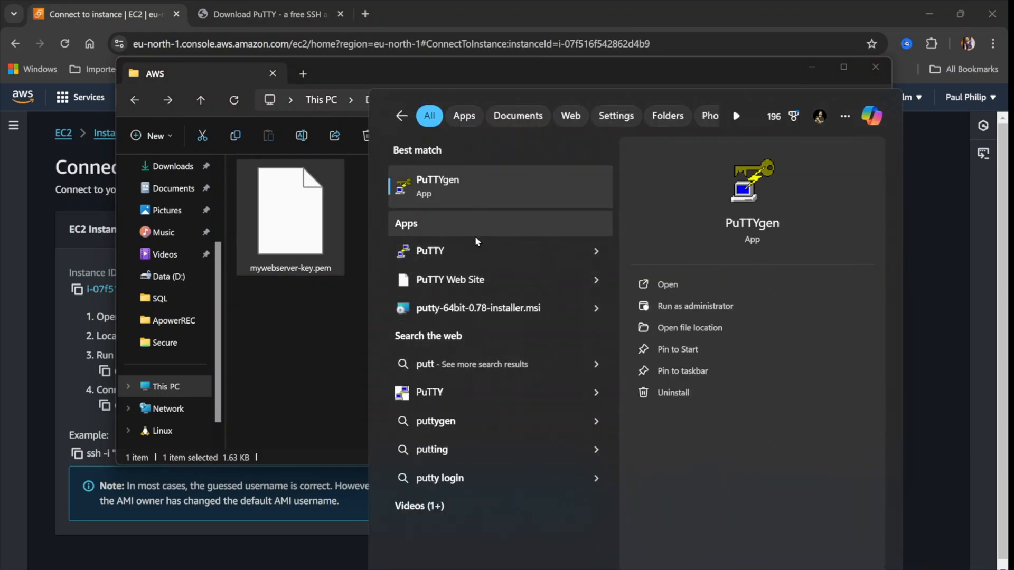
left_click(467, 183)
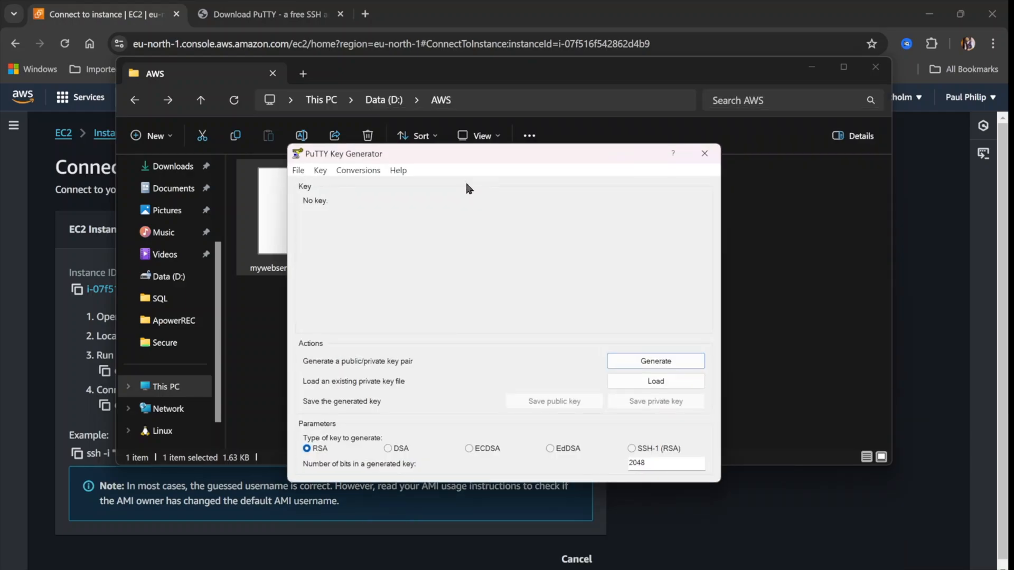
left_click(659, 381)
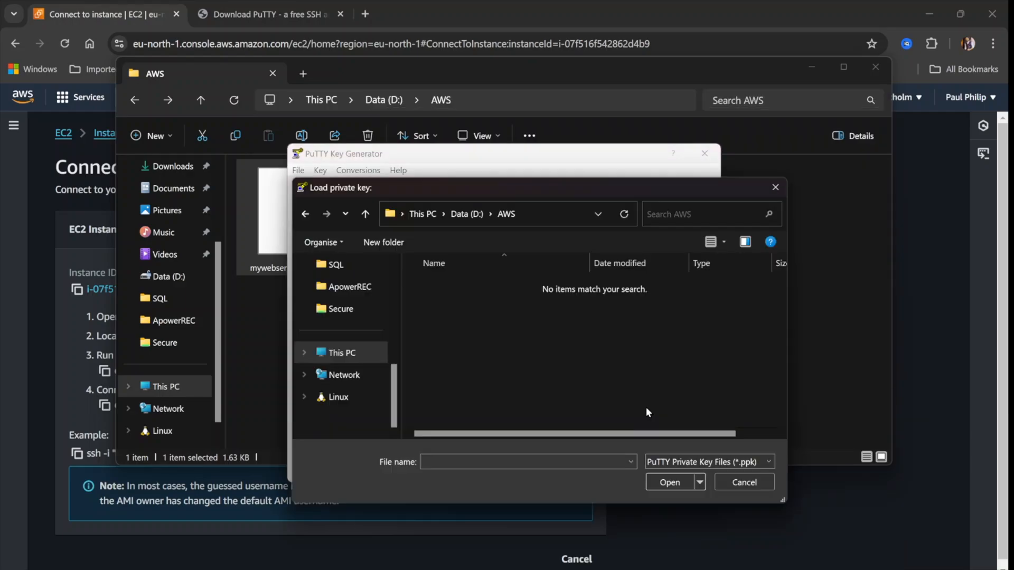
left_click(686, 463)
left_click(686, 484)
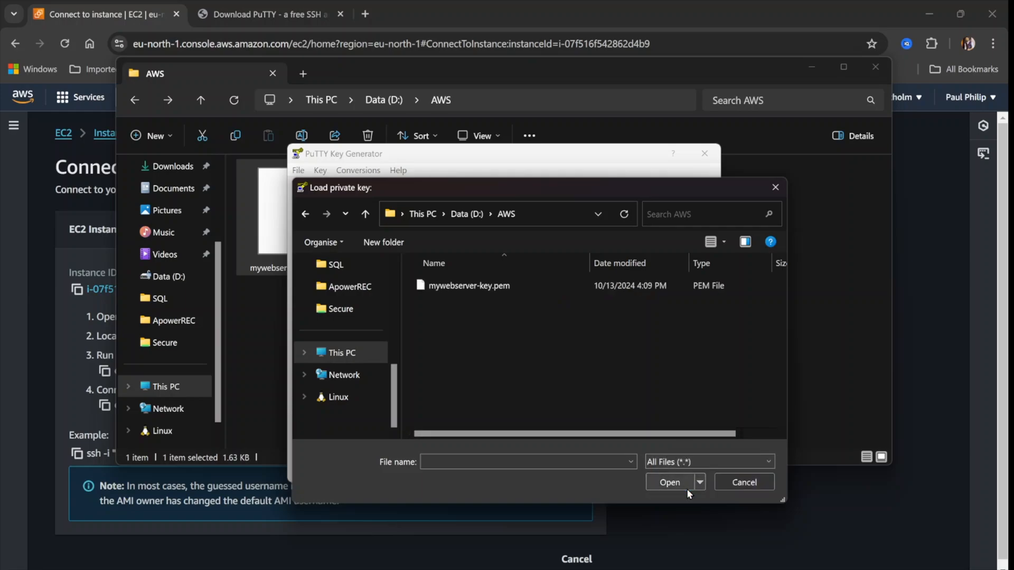
double_click(482, 288)
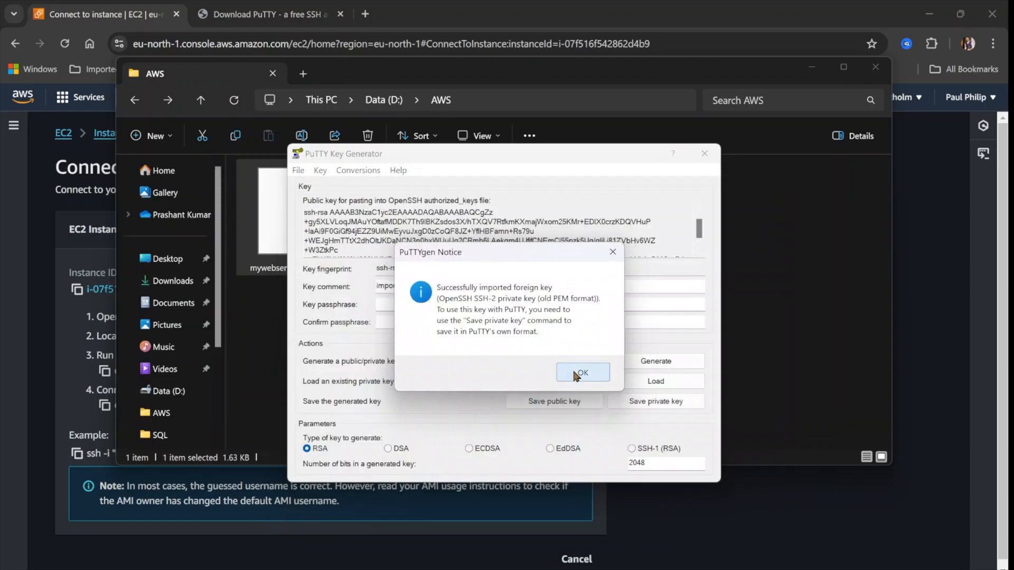
left_click(571, 369)
scroll(528, 215, "down", 1)
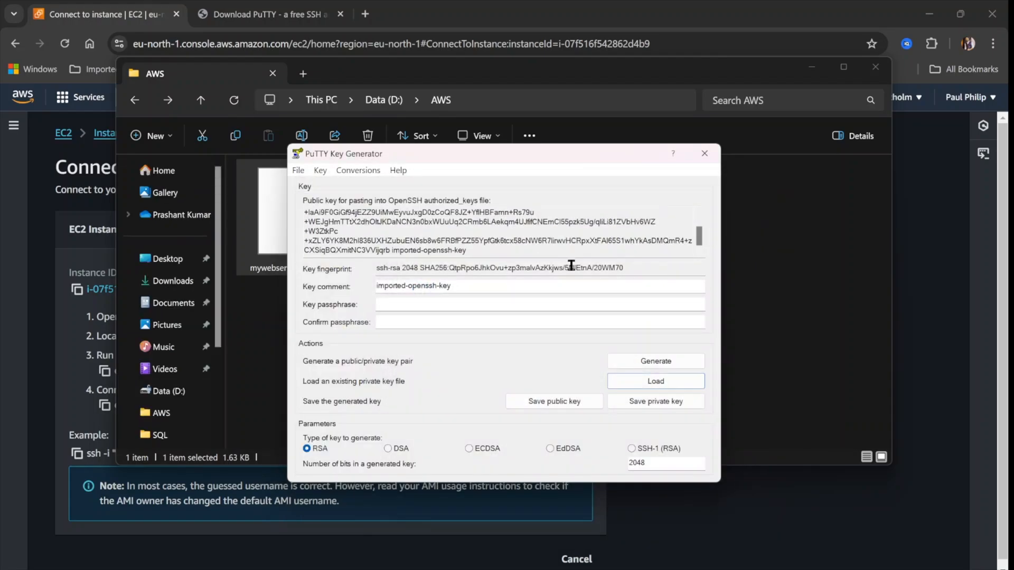
Step: Save the private key without a passphrase as mywebserv-key in PPK format in the AWS folder and close PuTTYgen
left_click(638, 404)
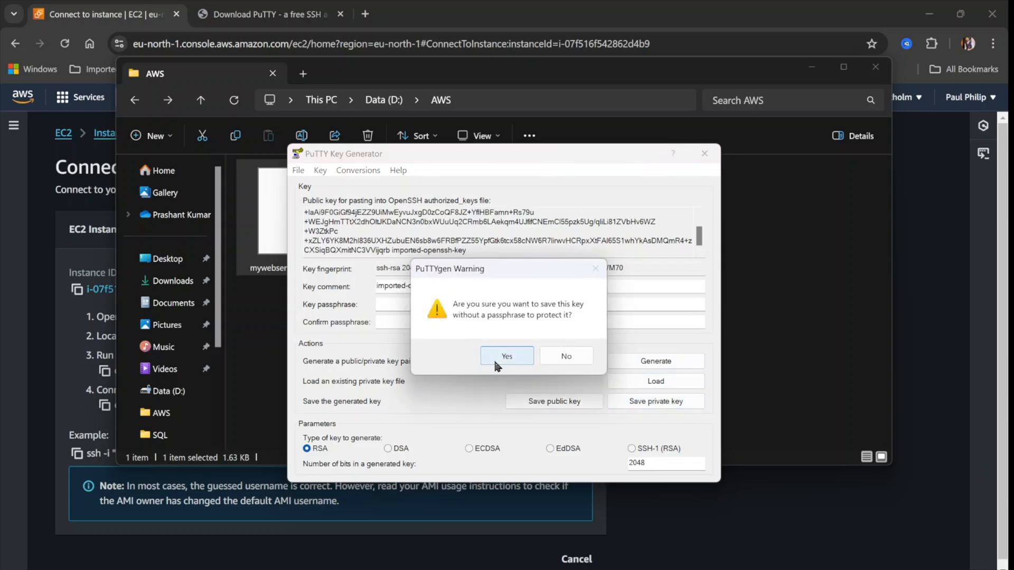
left_click(506, 358)
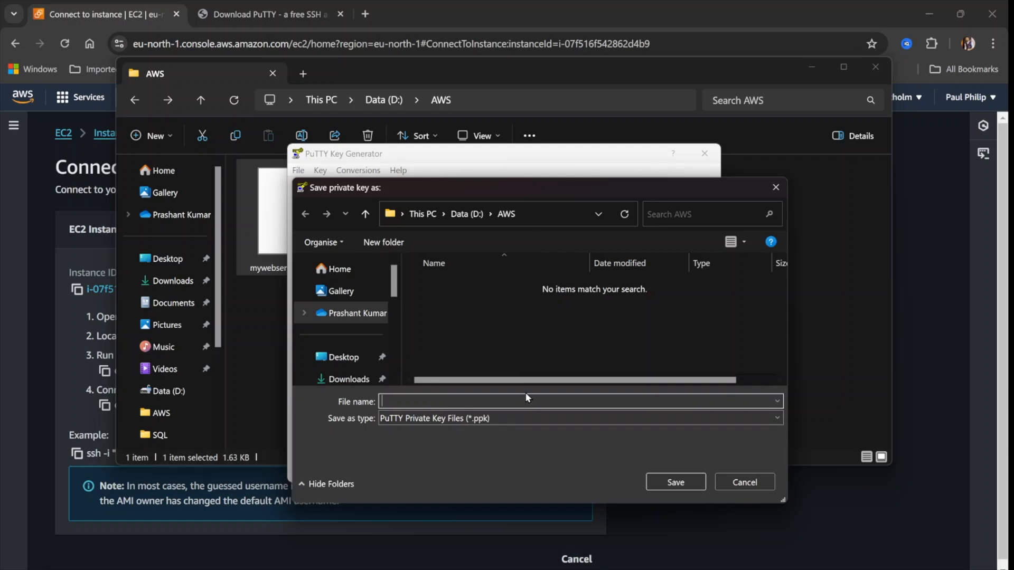
type("my")
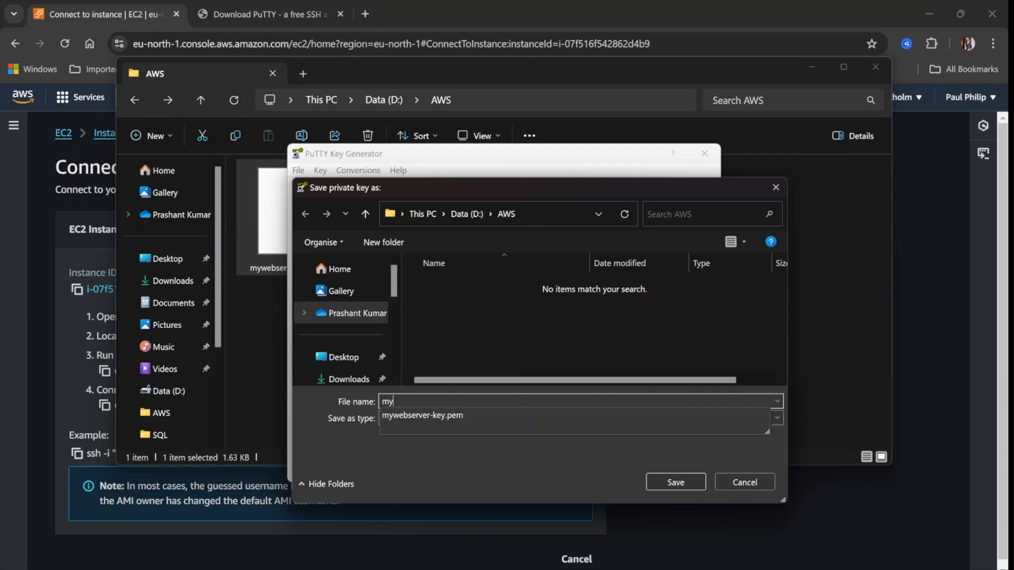
type("webserv0")
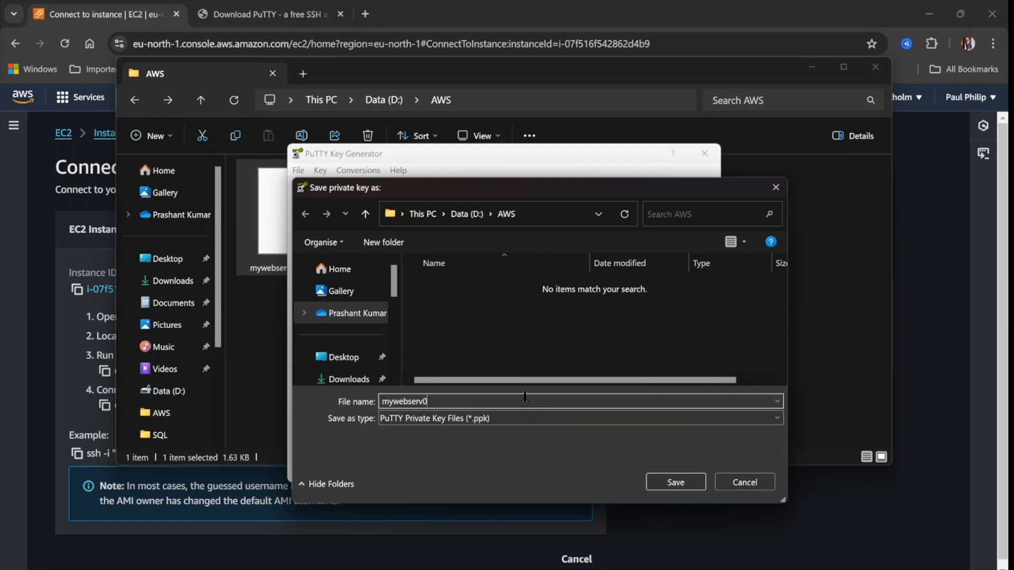
key("BackSpace")
type("-key")
left_click(664, 480)
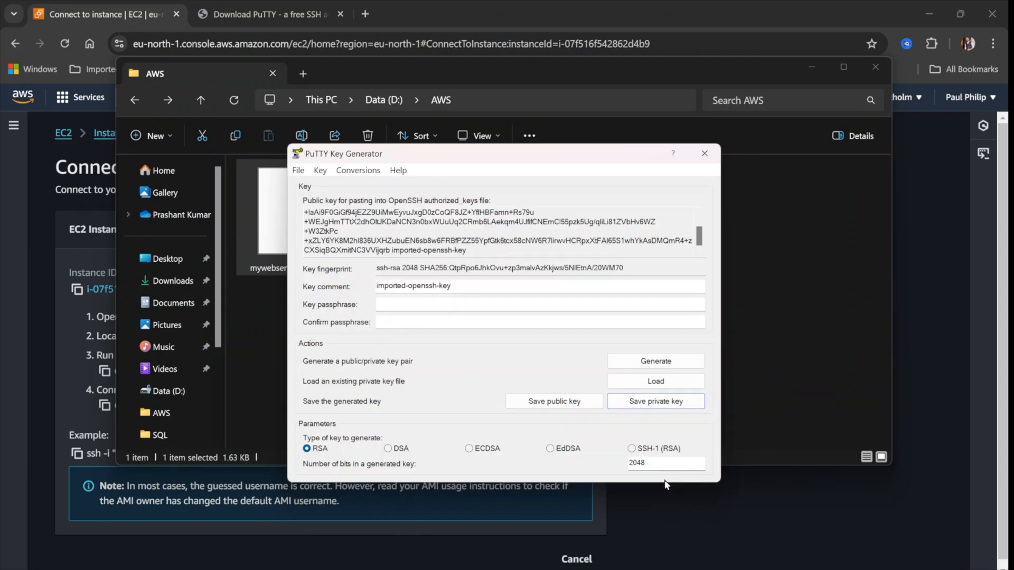
left_click(699, 151)
left_click(568, 278)
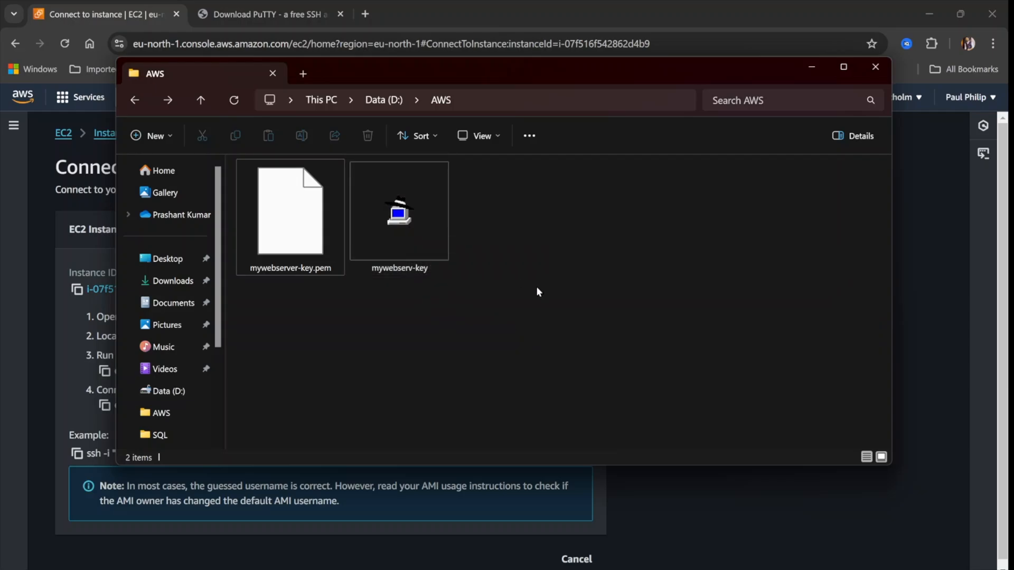
Step: Launch PuTTY and set its host name to 13.60.249.13, copied from the public IPv4 address in the EC2 Instance Connect options
key("super")
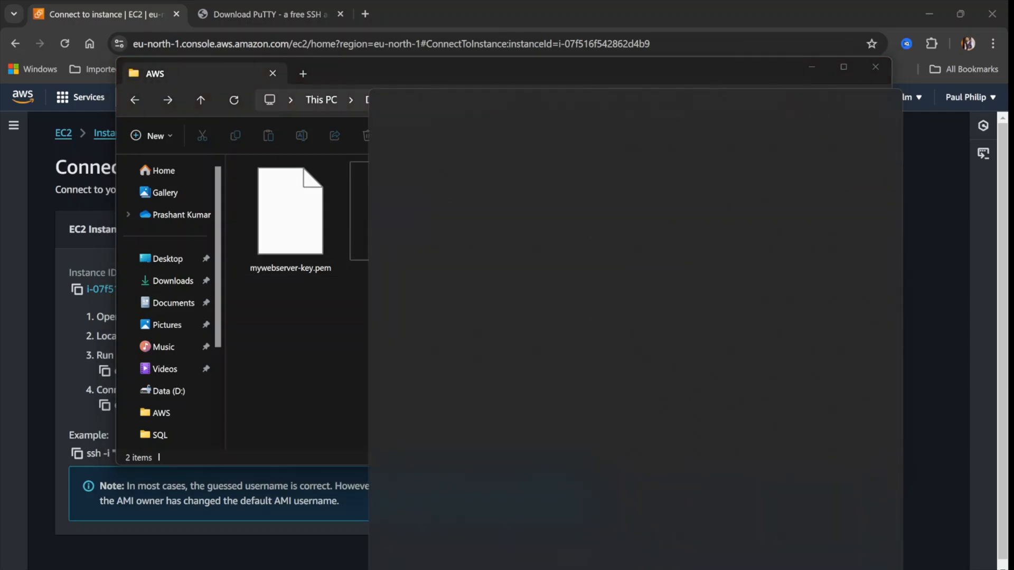
type("putty")
key("Return")
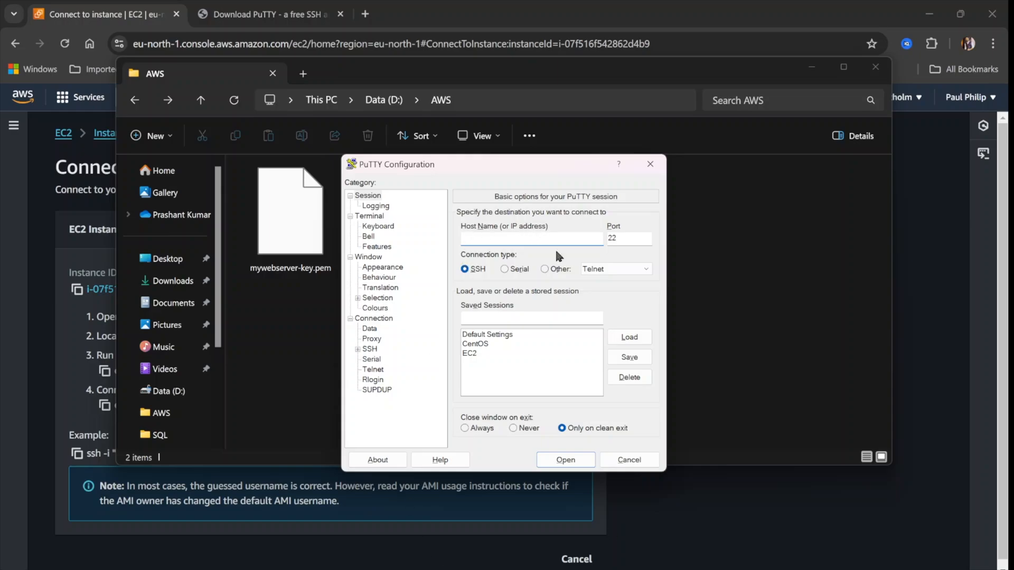
left_click(689, 496)
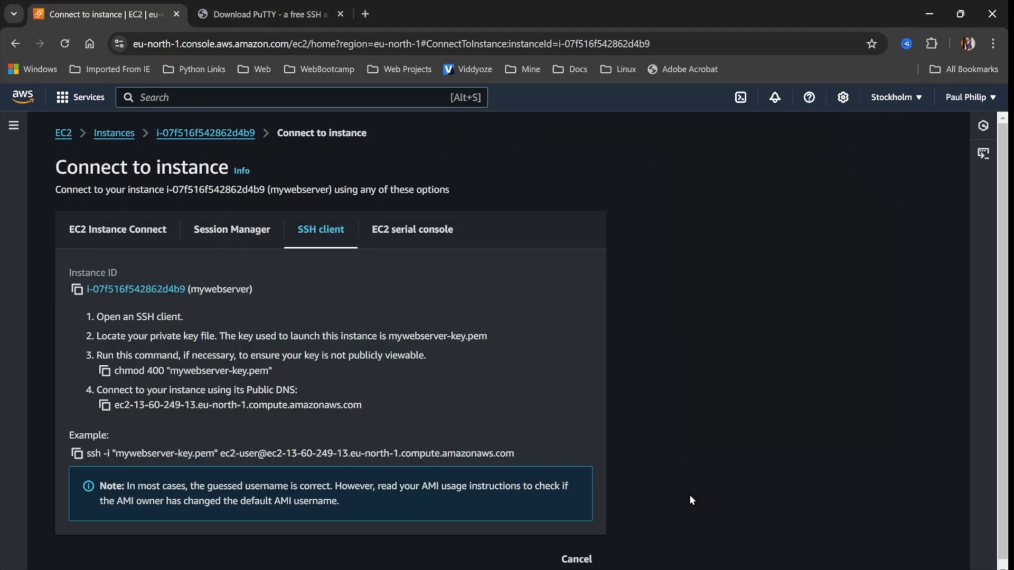
left_click(112, 235)
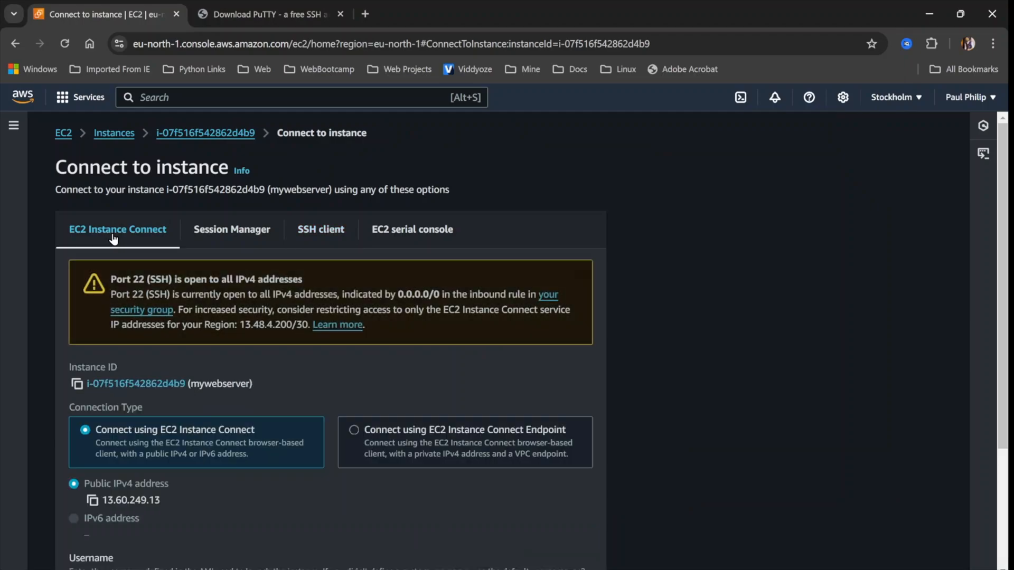
scroll(230, 391, "down", 3)
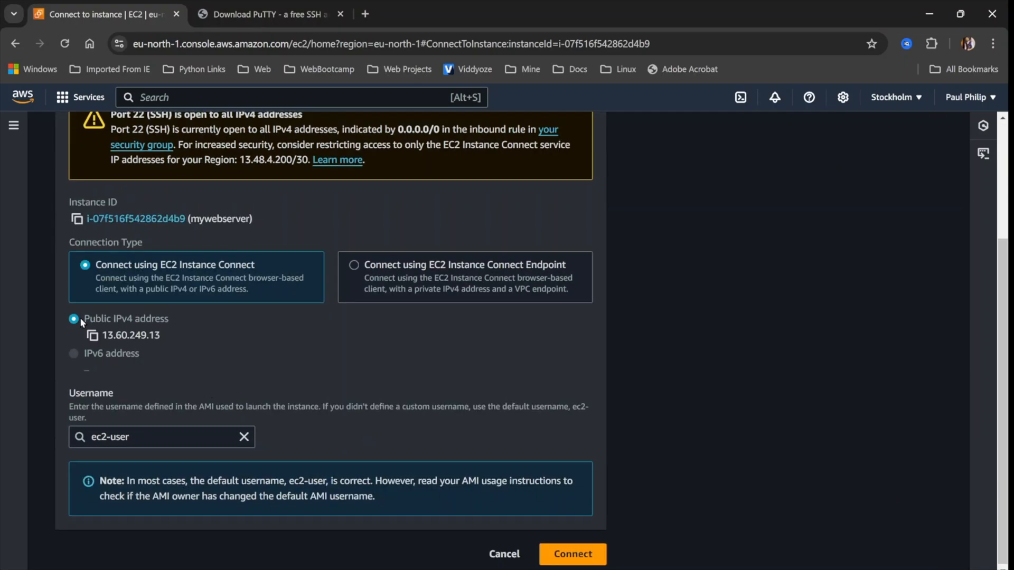
left_click(92, 336)
key("alt+Tab")
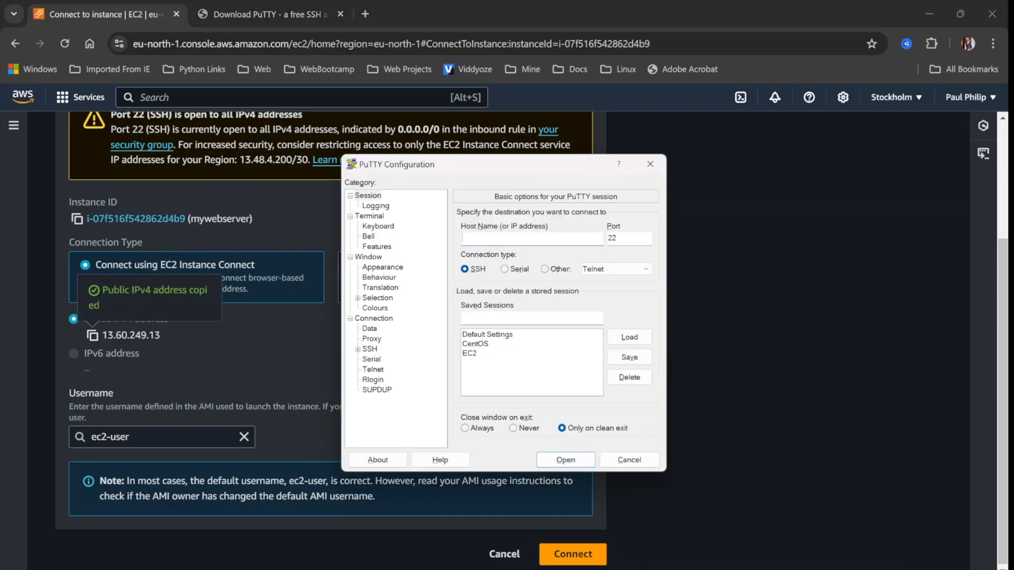
key("ctrl+v")
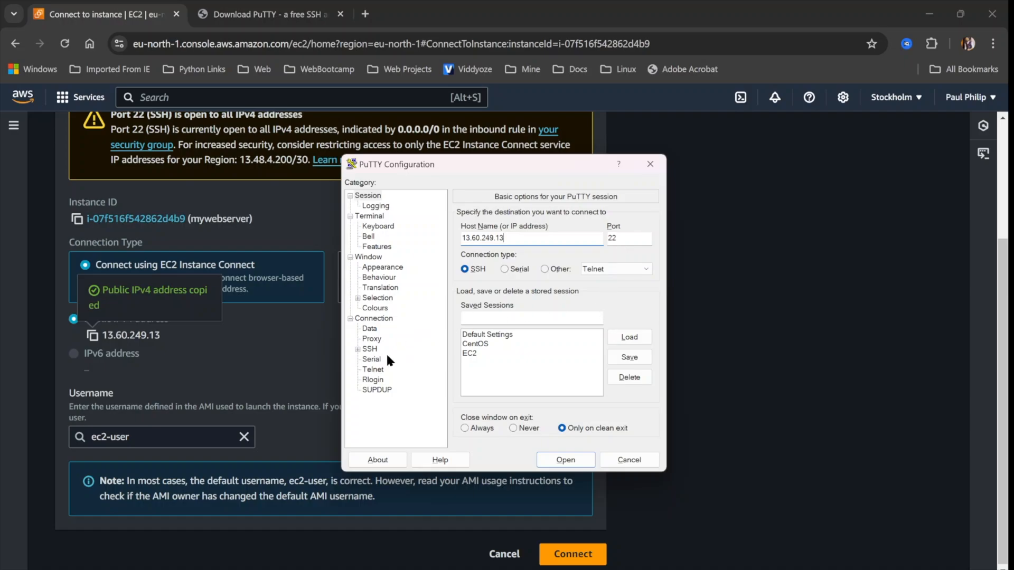
Step: Set mywebserv-key.ppk from the AWS folder as the private key file in the SSH authentication credentials
left_click(358, 349)
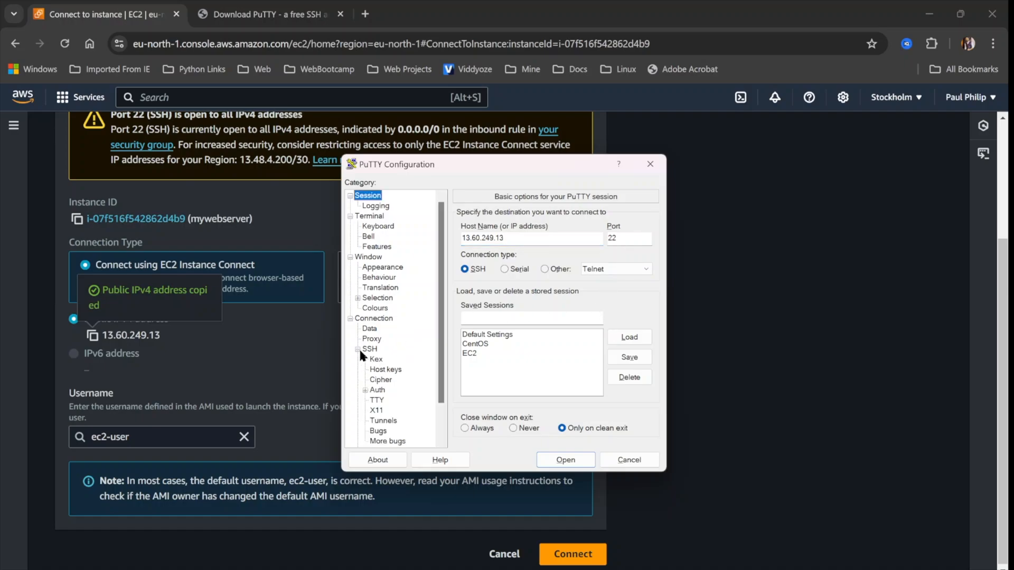
left_click(377, 390)
left_click(365, 391)
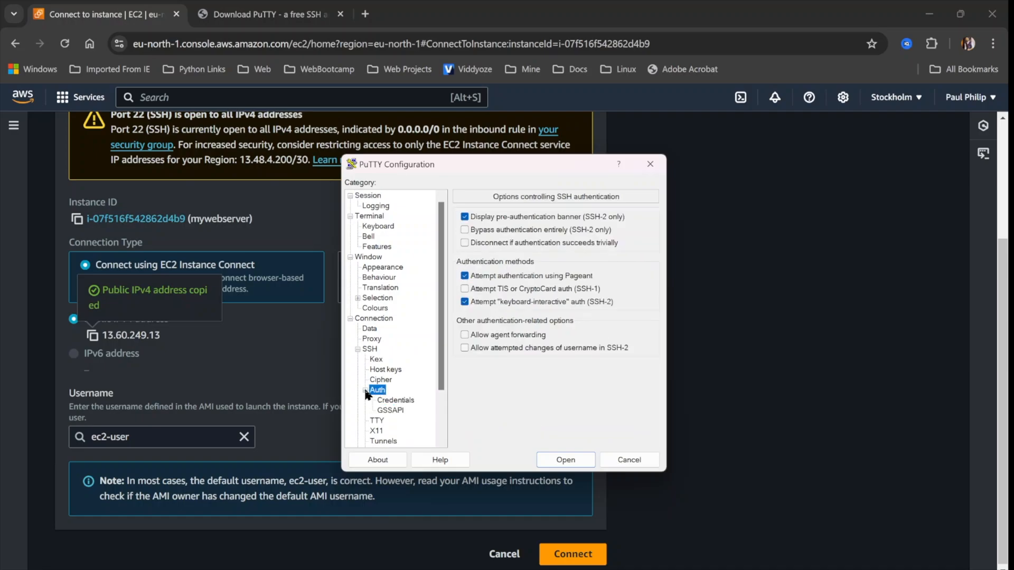
left_click(402, 401)
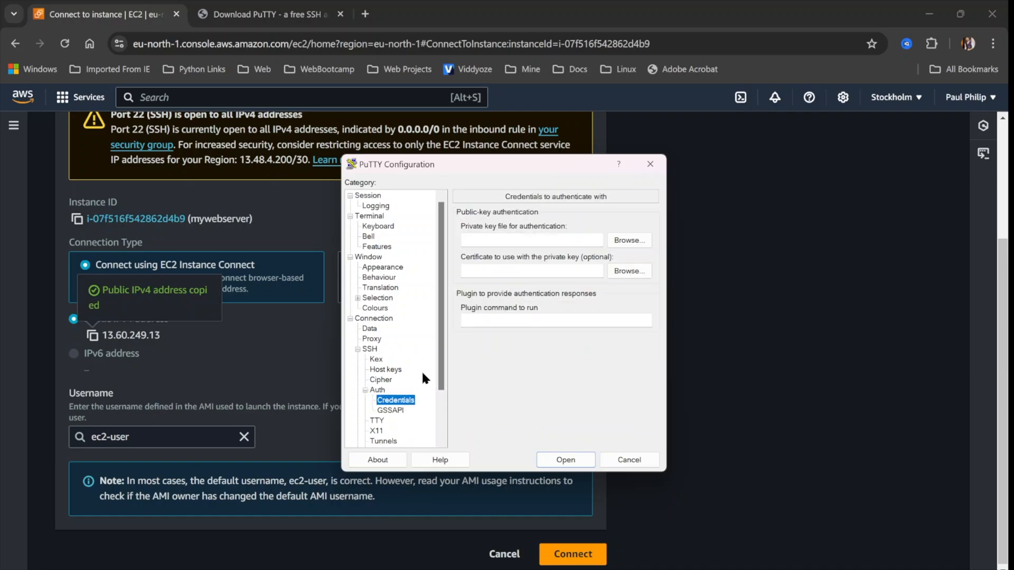
left_click(629, 241)
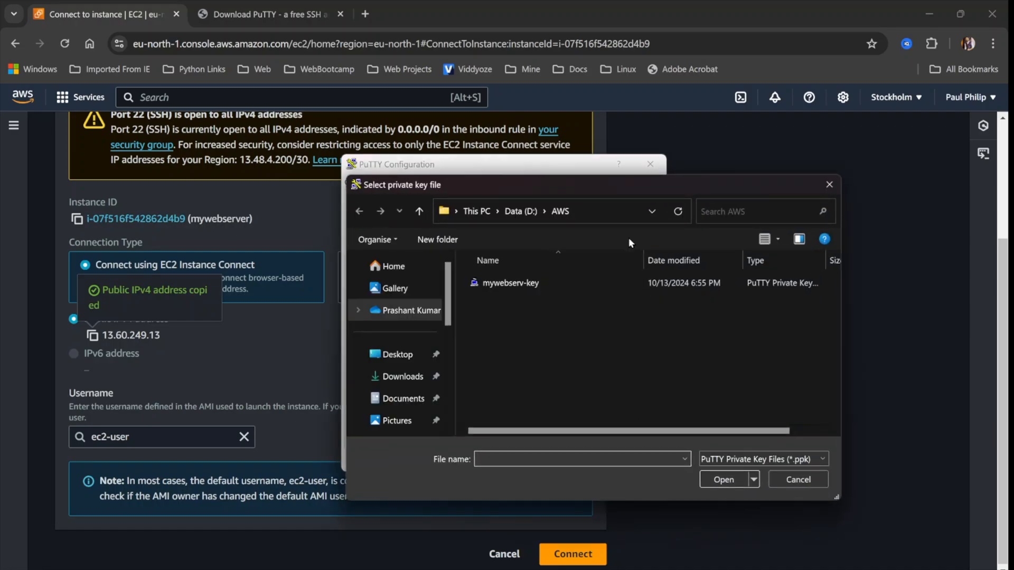
double_click(518, 283)
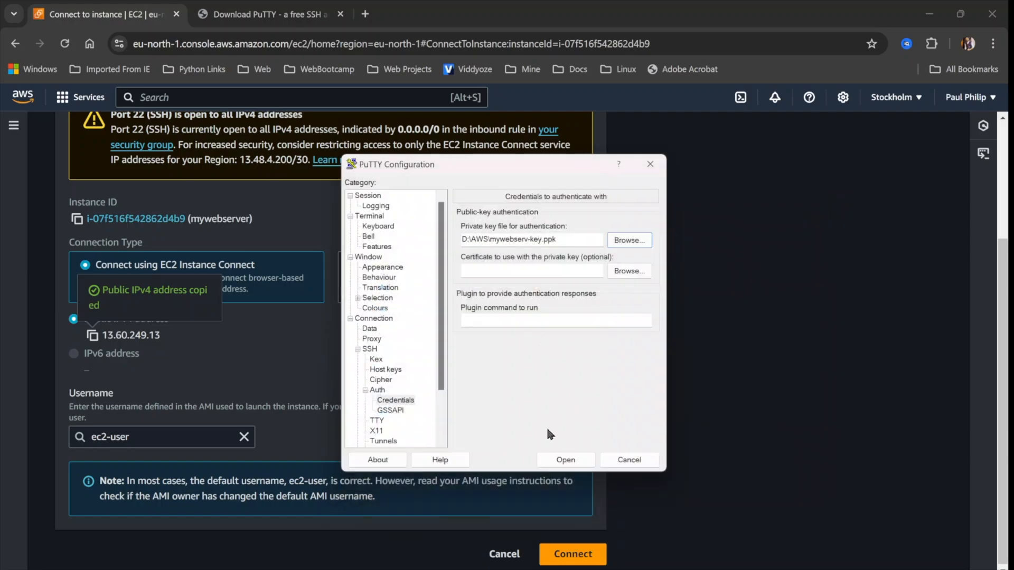
Step: Save the session settings under the name MyWEBSERVER
left_click(375, 197)
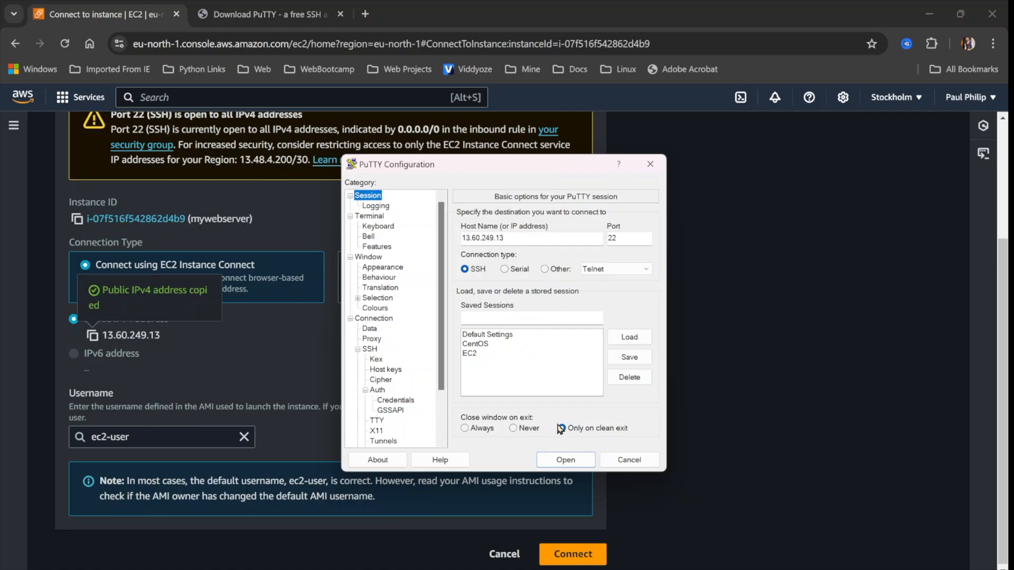
left_click(492, 320)
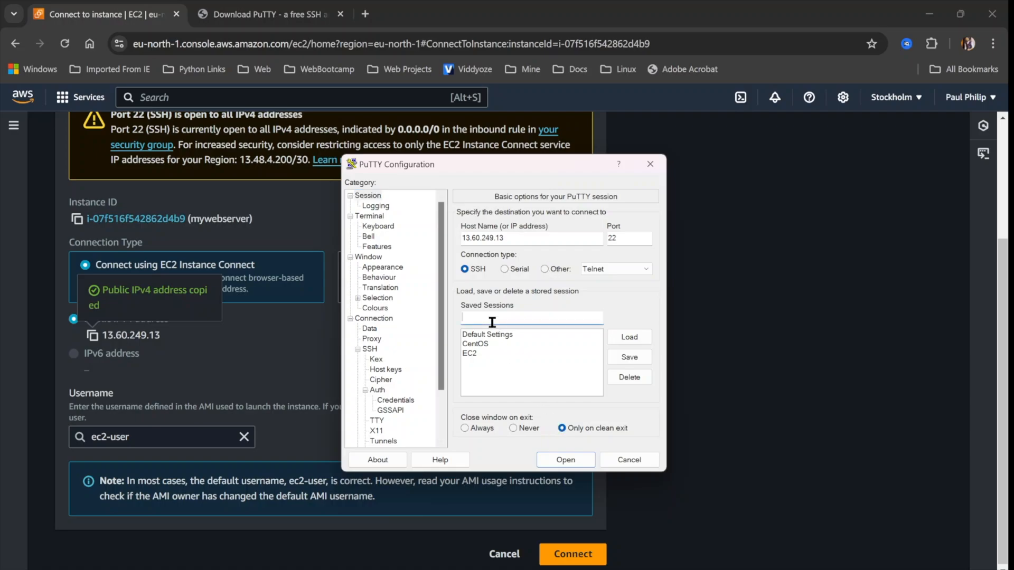
type("MyWEBSERVER")
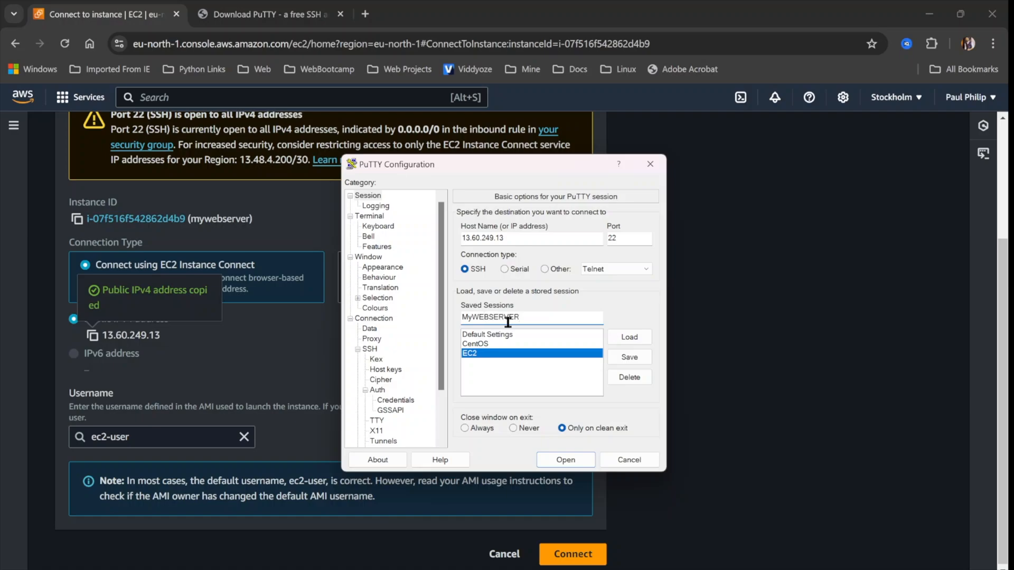
left_click(628, 357)
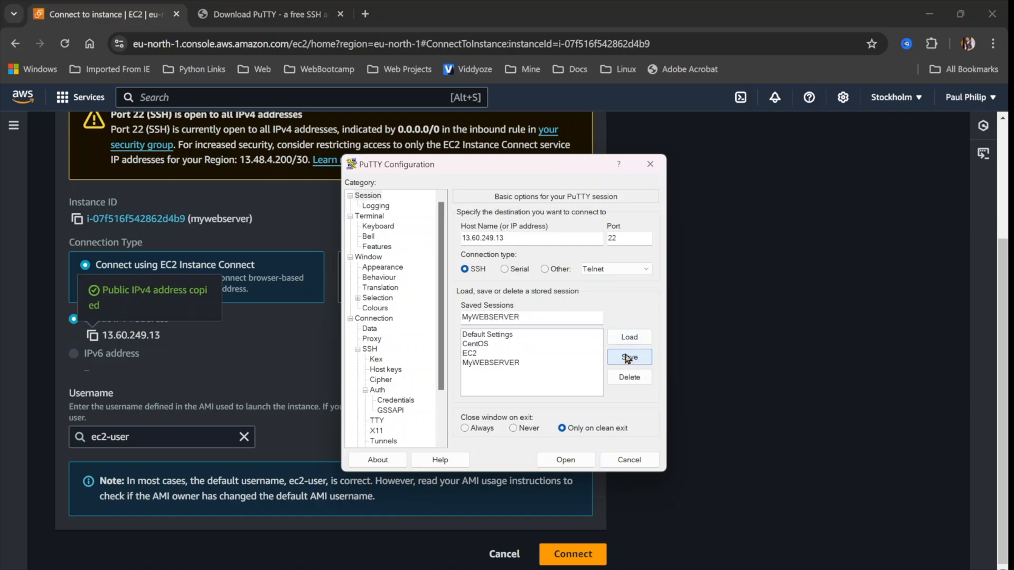
Step: Open the MyWEBSERVER session, accept the server's host key and log in as ec2-user
left_click(516, 364)
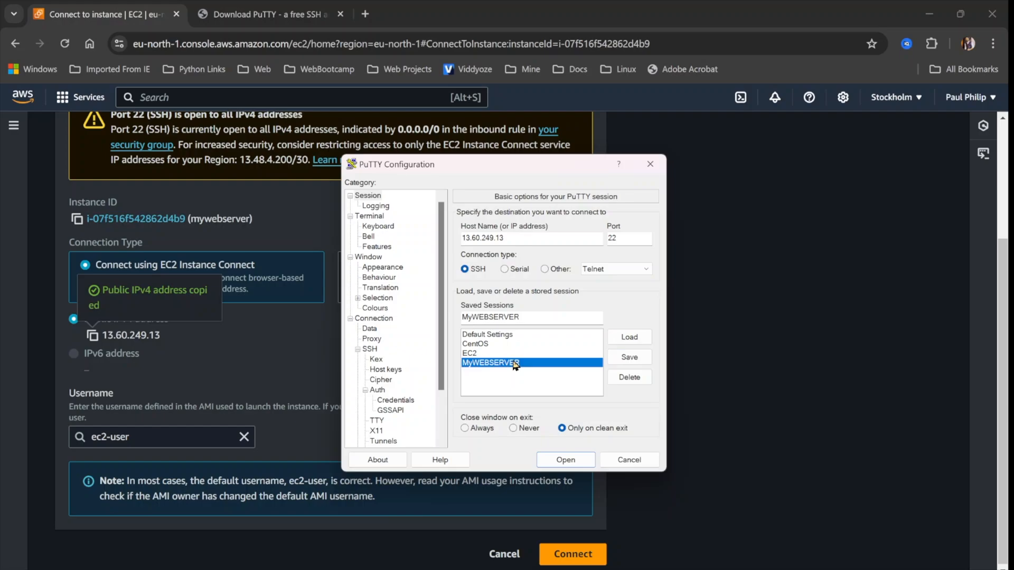
left_click(565, 459)
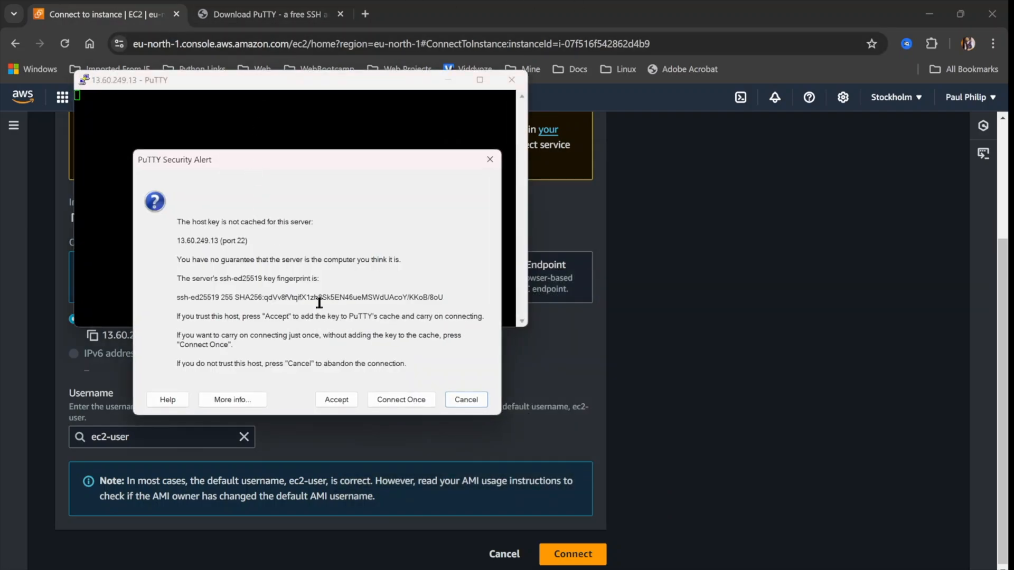
left_click(341, 401)
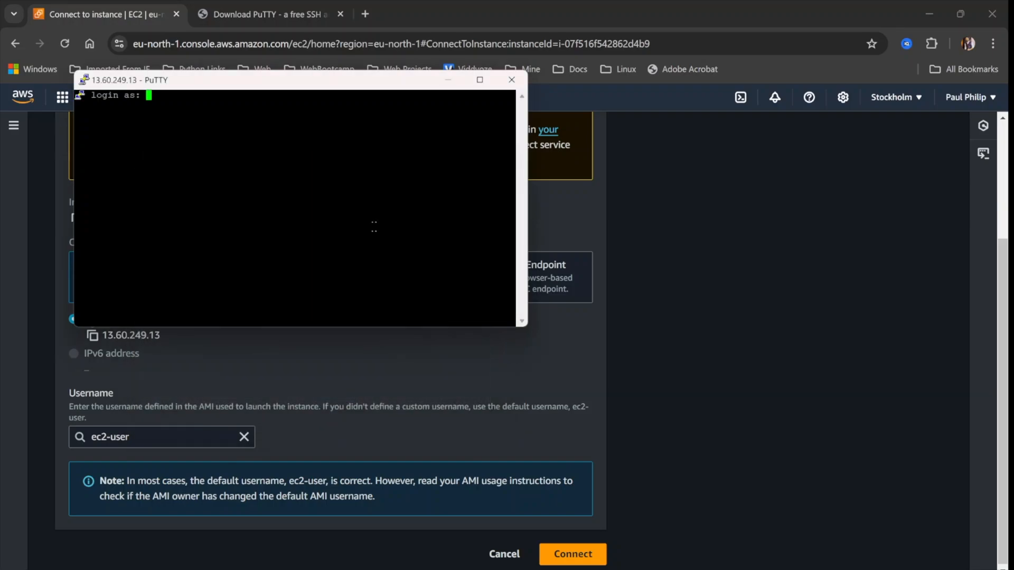
left_click_drag(345, 86, 515, 163)
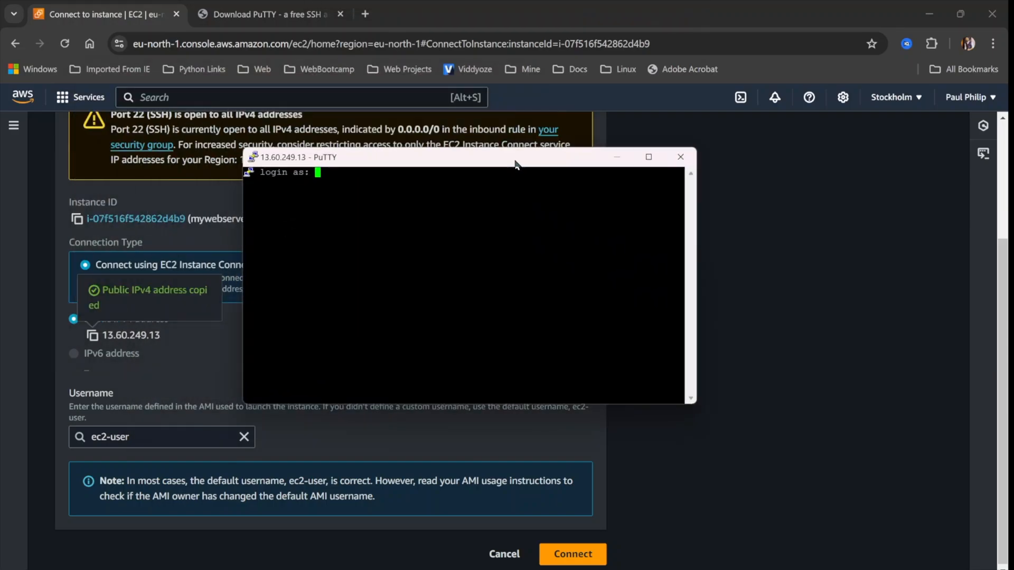
type("ec2-user")
key("Return")
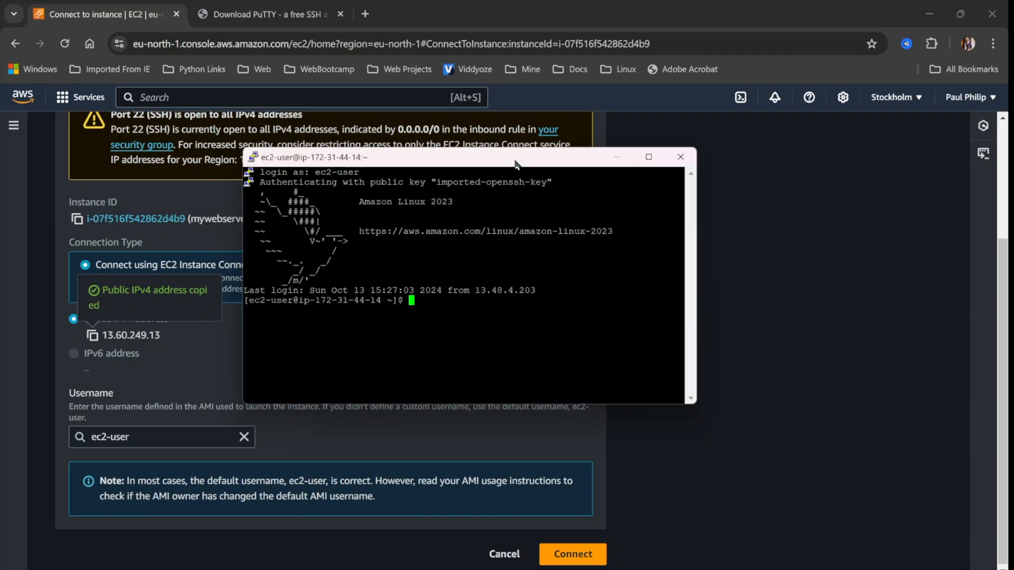
Step: Maximize the terminal, list the home directory's files with ls and close the session
left_click(648, 157)
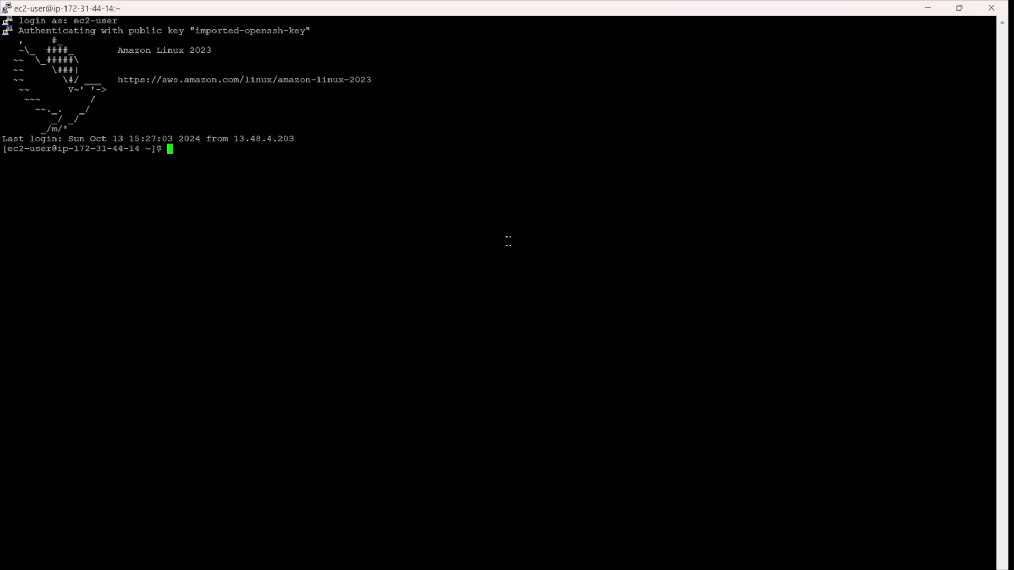
key("Return")
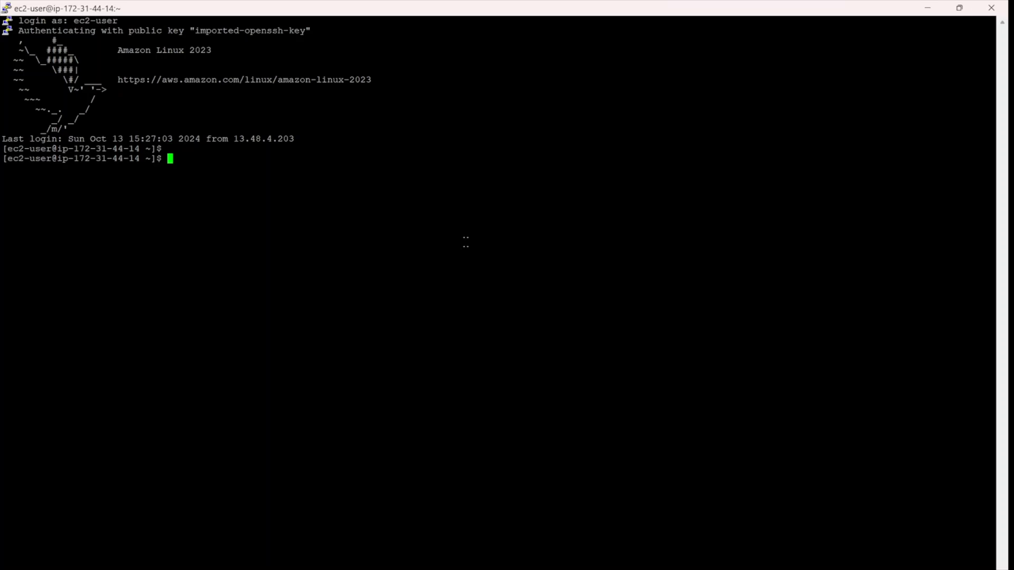
type("ls")
key("Return")
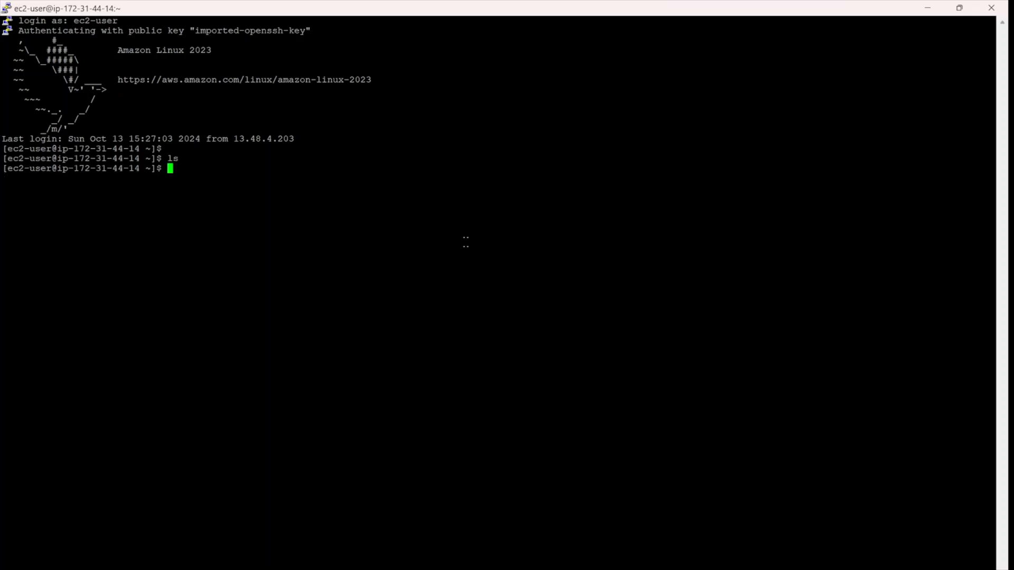
key("Return")
left_click(992, 10)
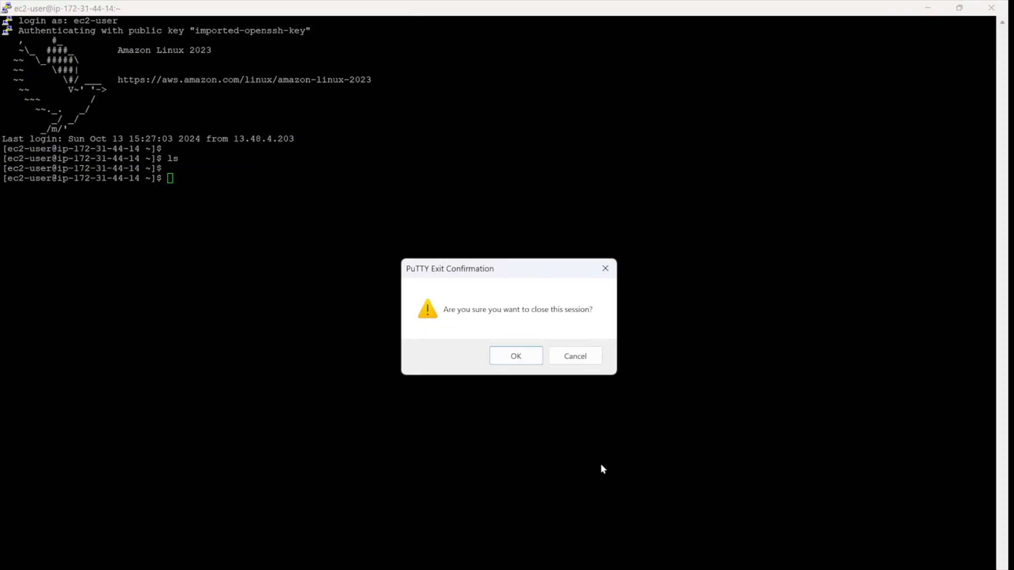
left_click(507, 360)
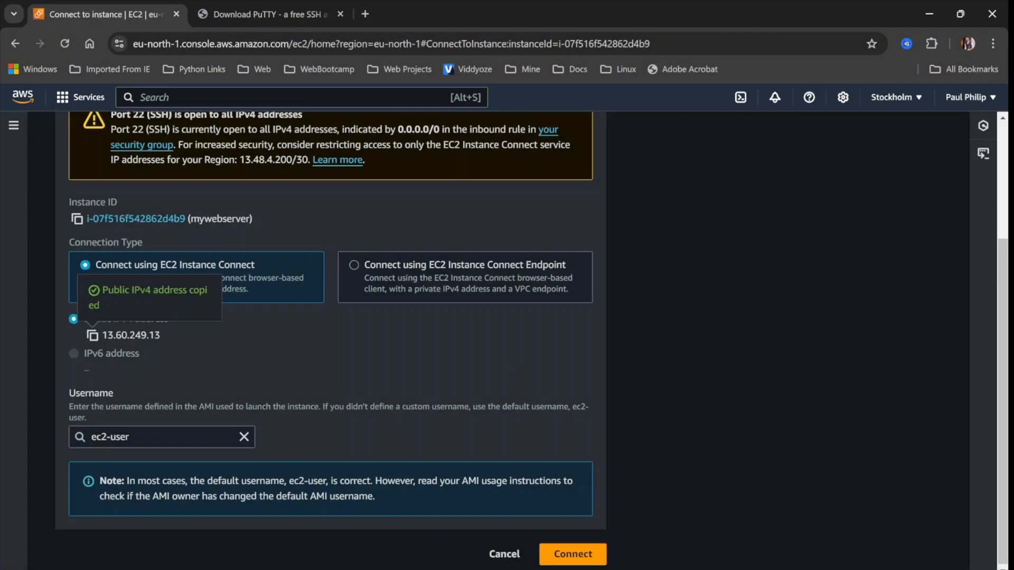
Step: Relaunch PuTTY, connect through the saved MyWEBSERVER session, log in as ec2-user and close the session
key("super")
type("p")
key("Return")
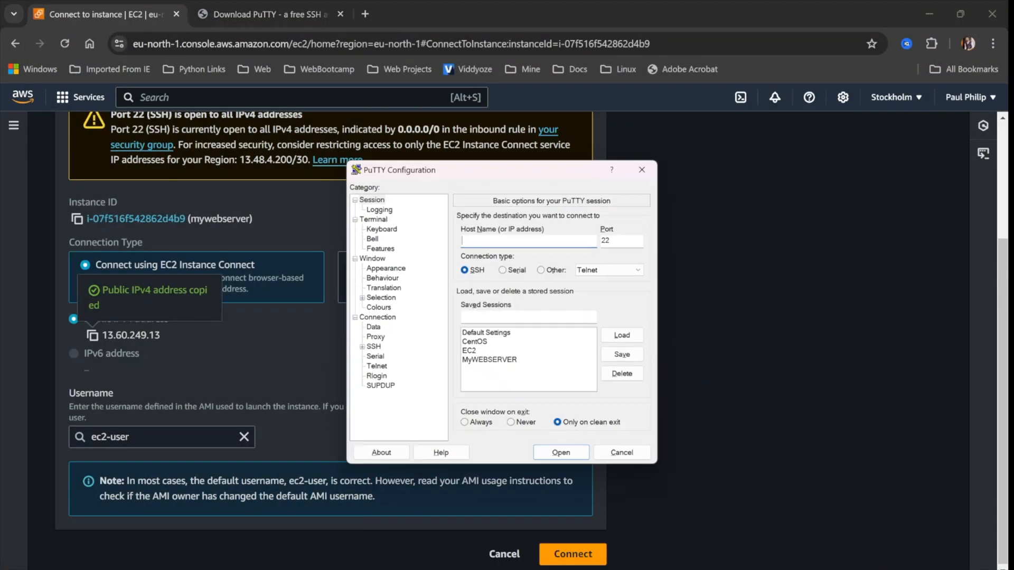
left_click(515, 364)
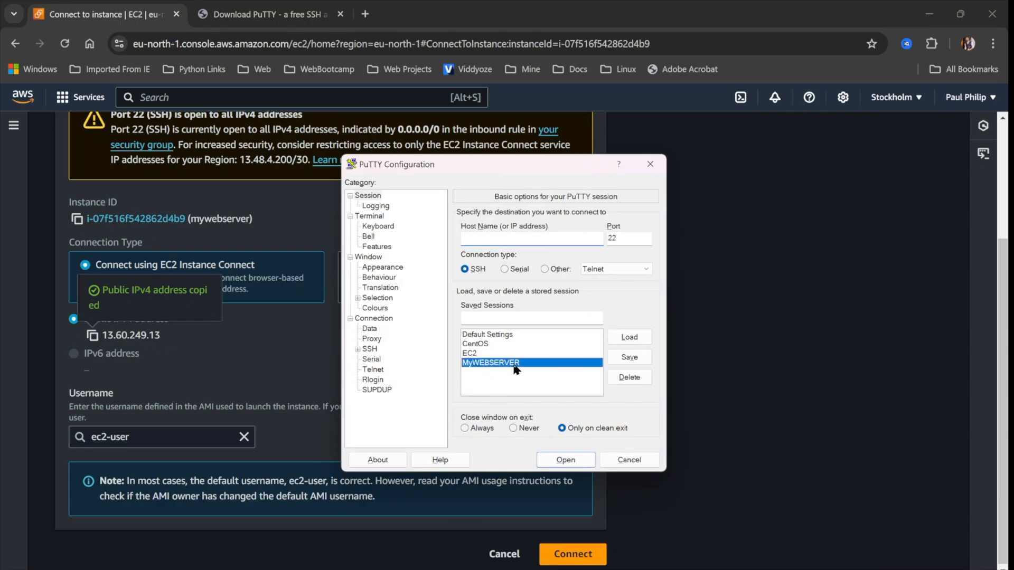
left_click(564, 461)
type("e")
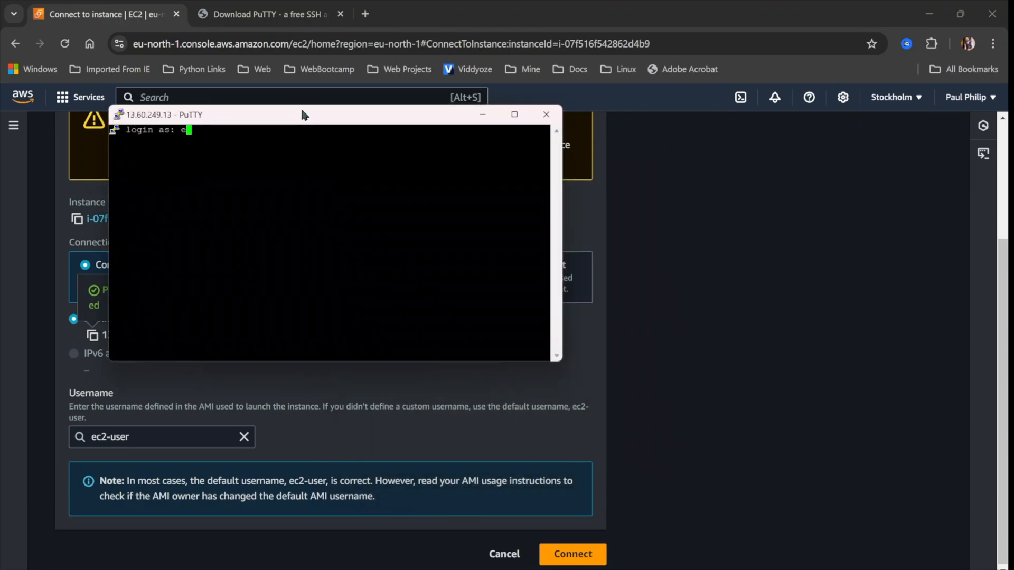
type("c2-user")
key("Return")
left_click(546, 114)
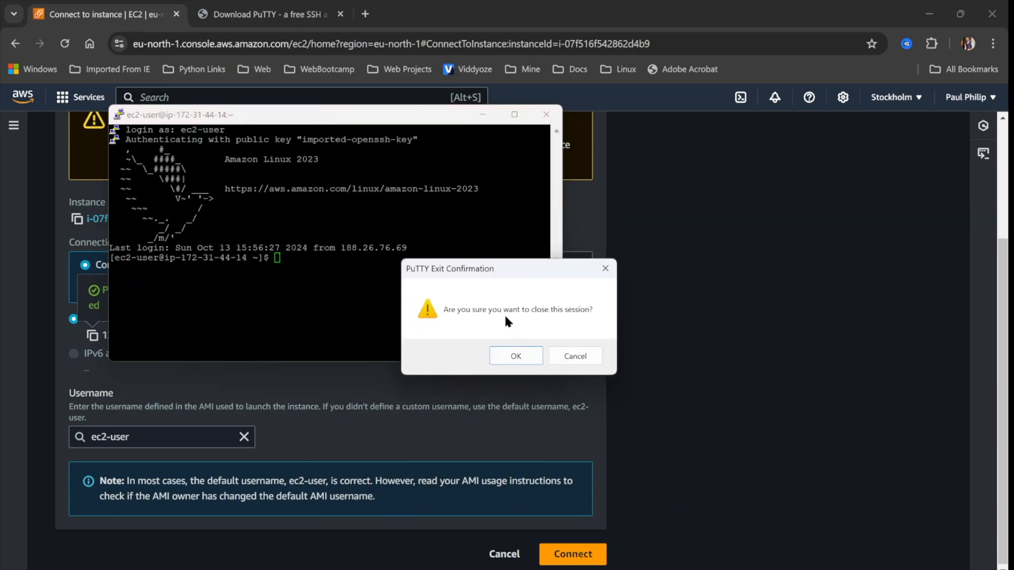
left_click(524, 350)
Step: Relaunch PuTTY and load the settings of the saved MyWEBSERVER session
key("super")
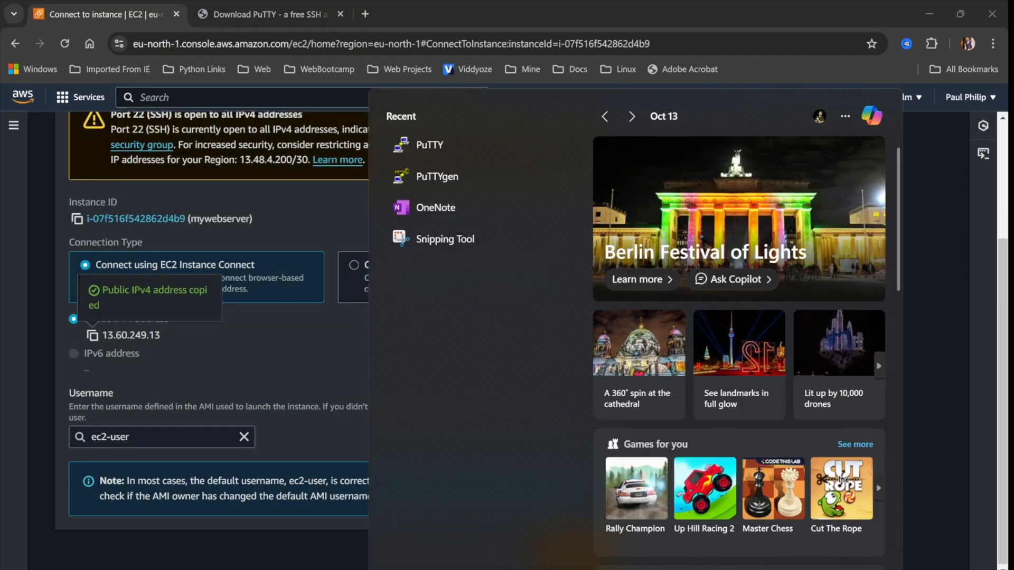
type("put")
key("Return")
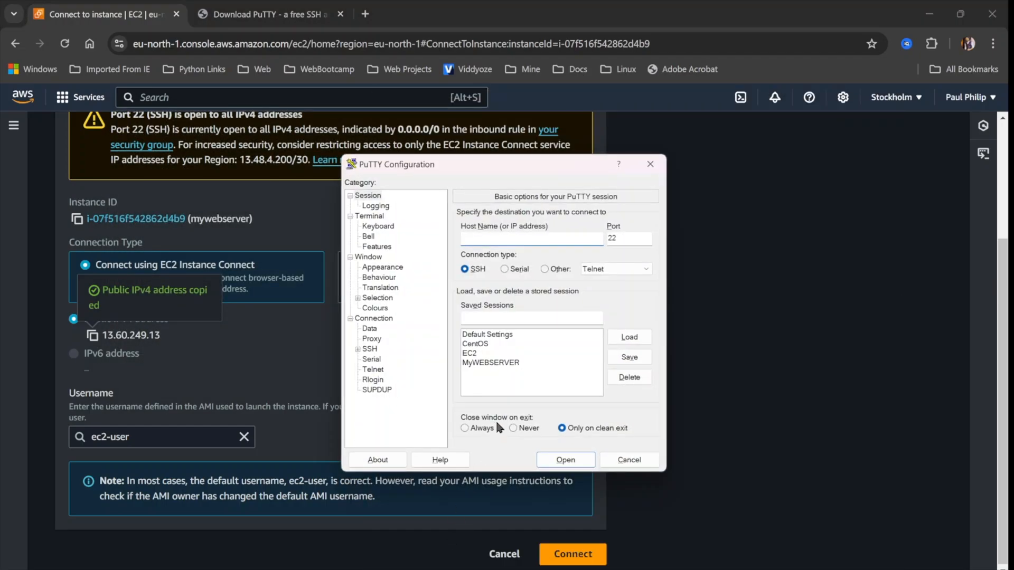
left_click(496, 364)
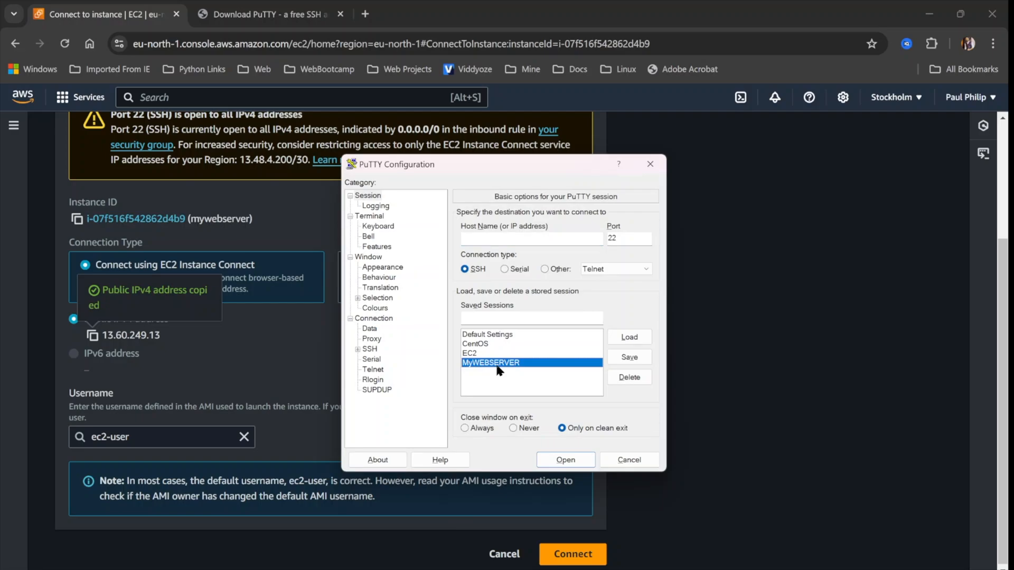
left_click(642, 338)
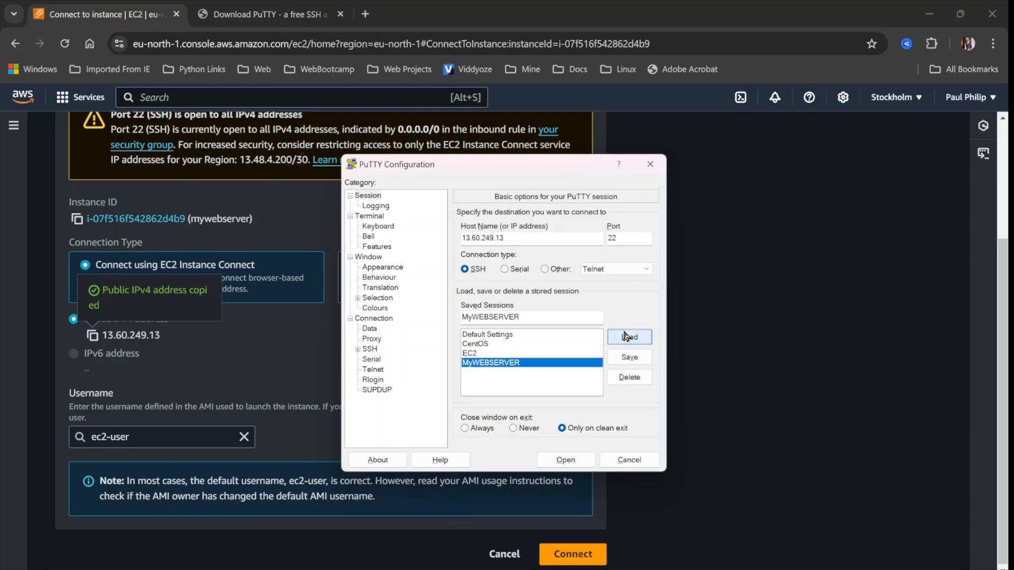
left_click(535, 238)
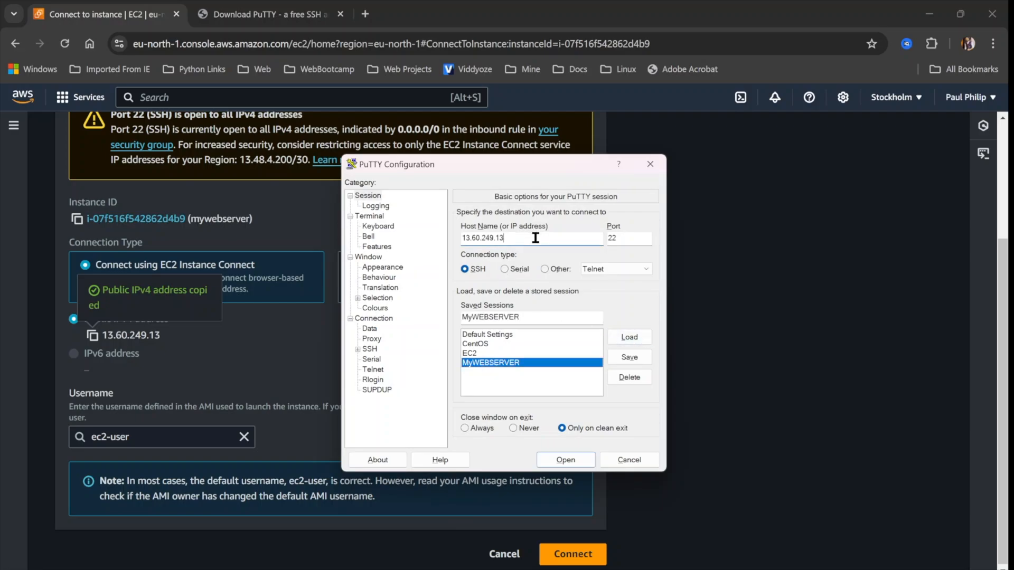
key("Home")
type("ec2-user@")
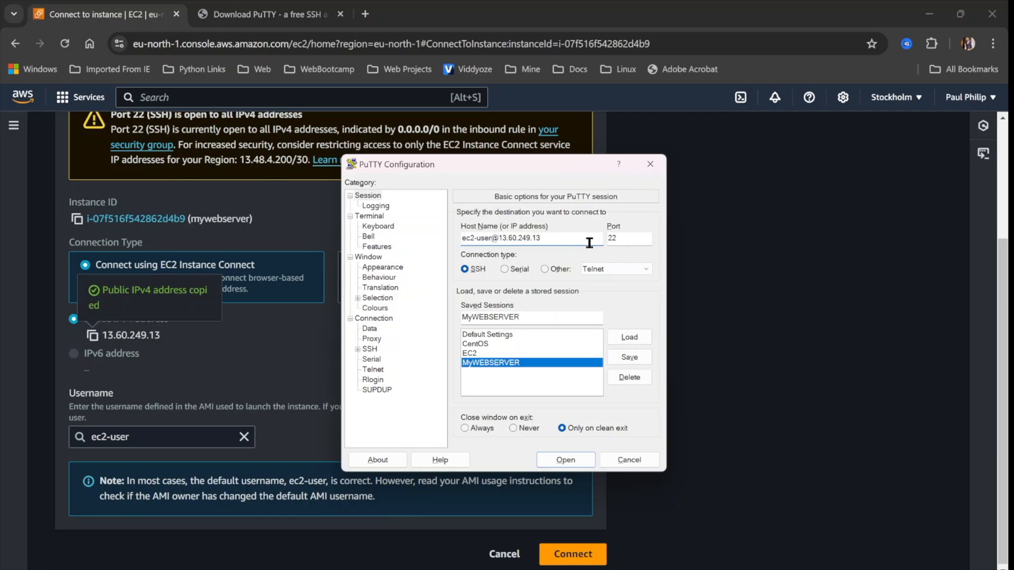
left_click(629, 357)
left_click(518, 363)
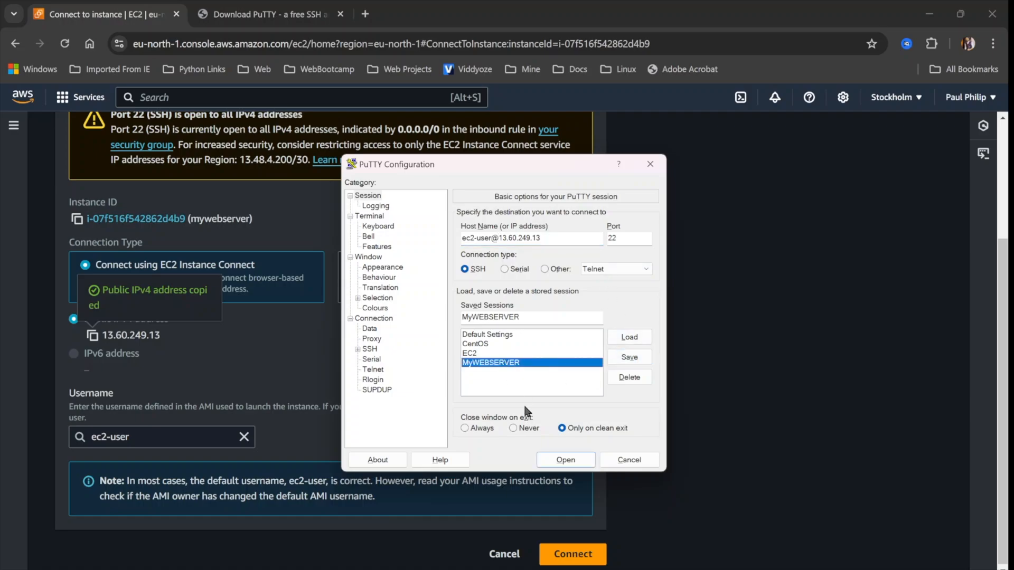
left_click(564, 460)
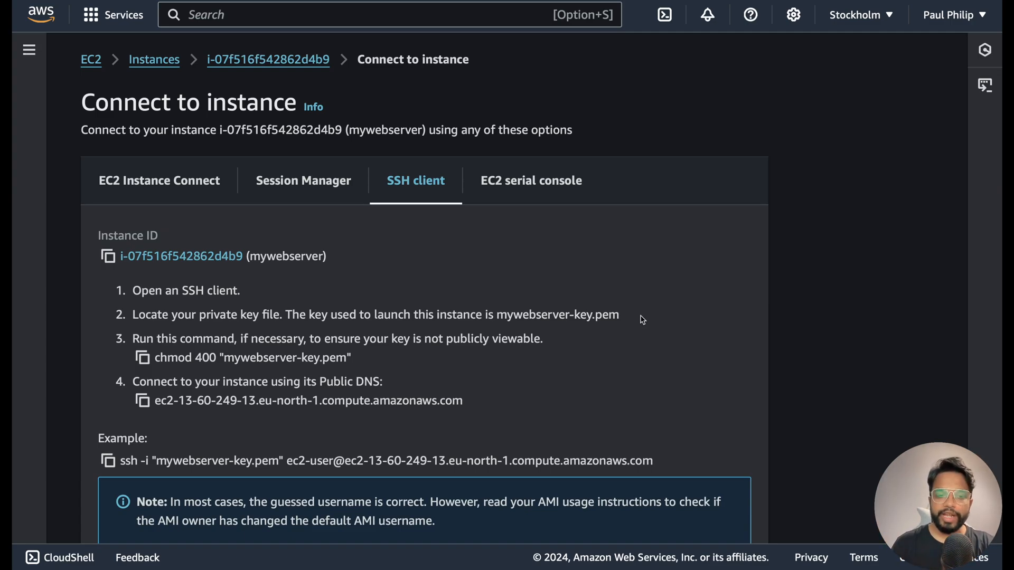
Step: Switch to Terminal, list the Downloads folder with ls -ltr to locate mywebserver-key.pem, and clear the screen
scroll(643, 320, "down", 1)
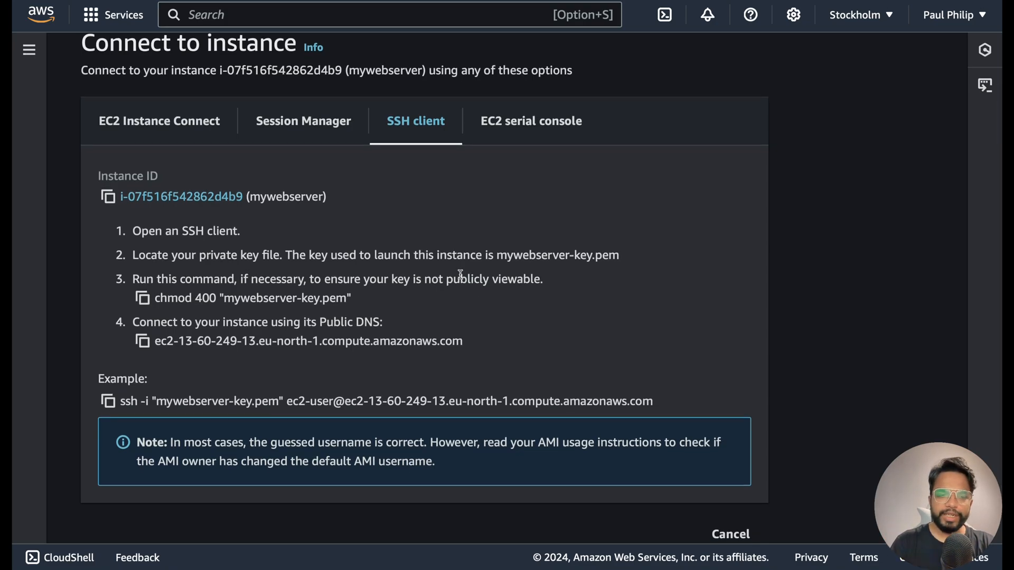
double_click(527, 253)
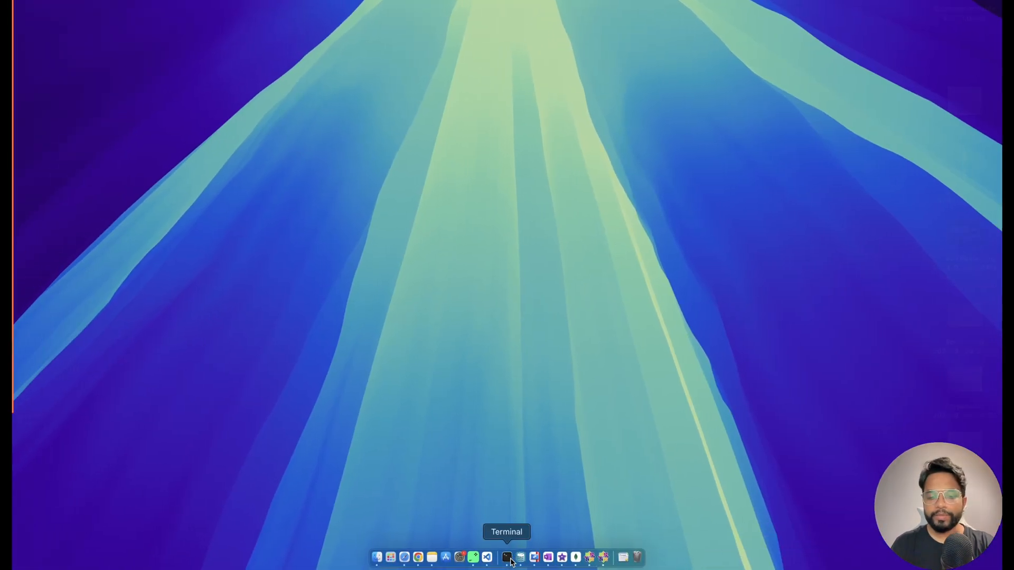
left_click(508, 558)
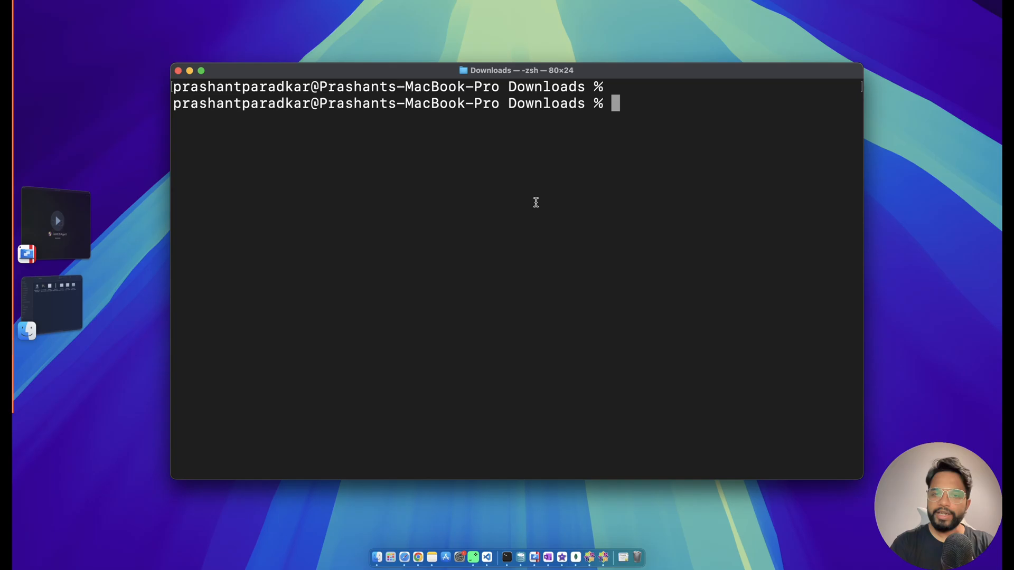
double_click(545, 104)
type("ls -ltr")
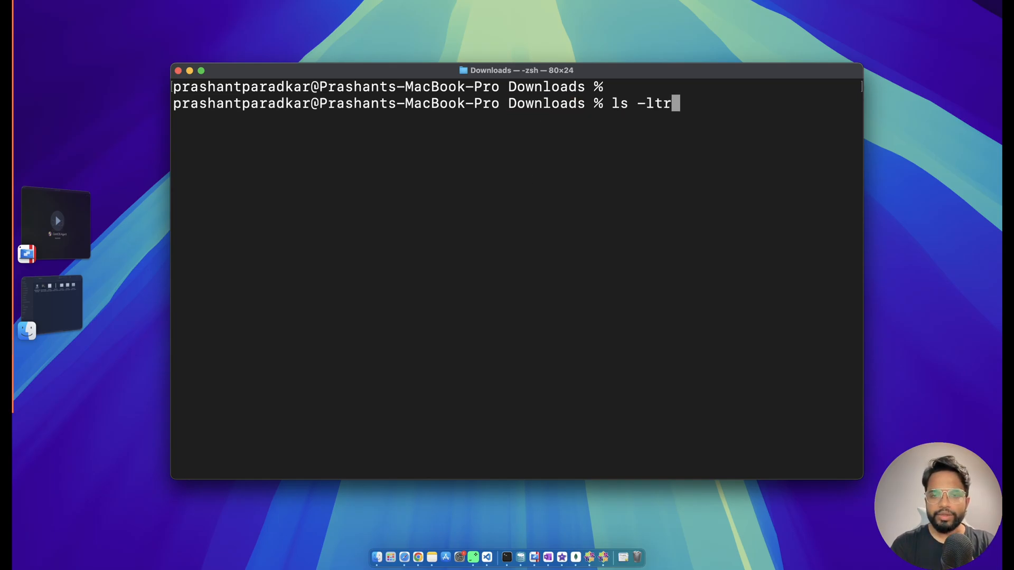
key("Return")
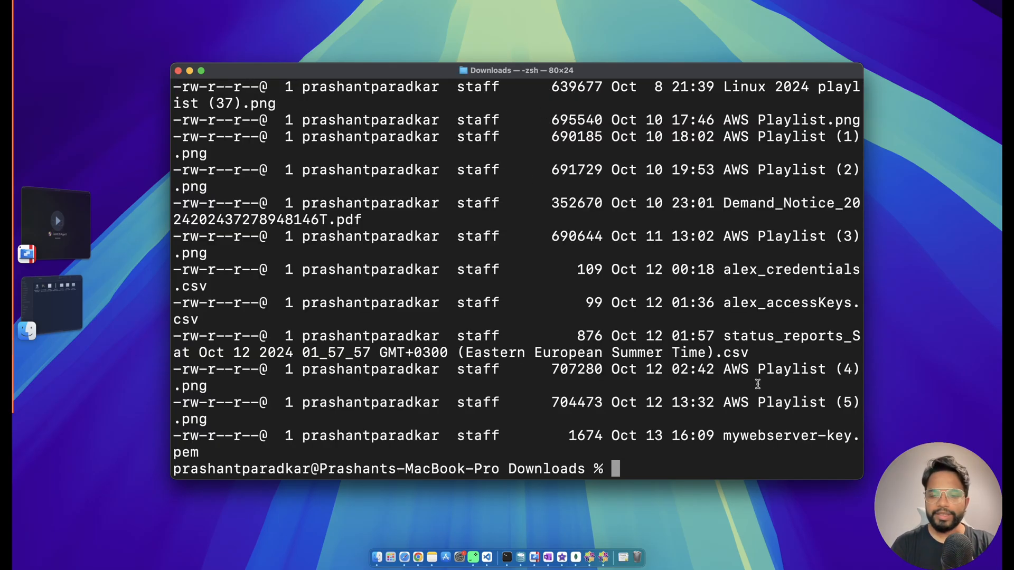
double_click(766, 434)
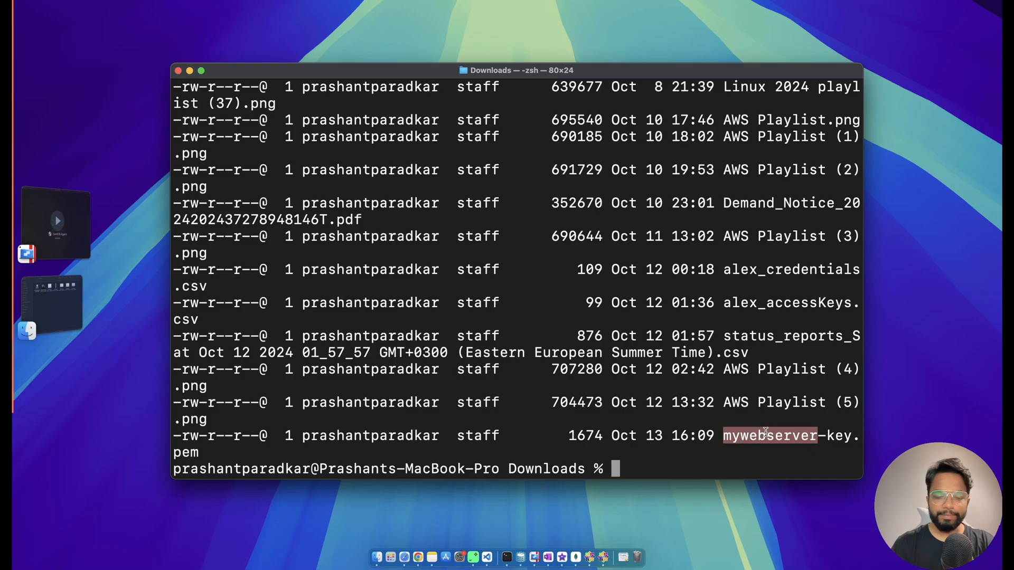
key("super+k")
key("Return")
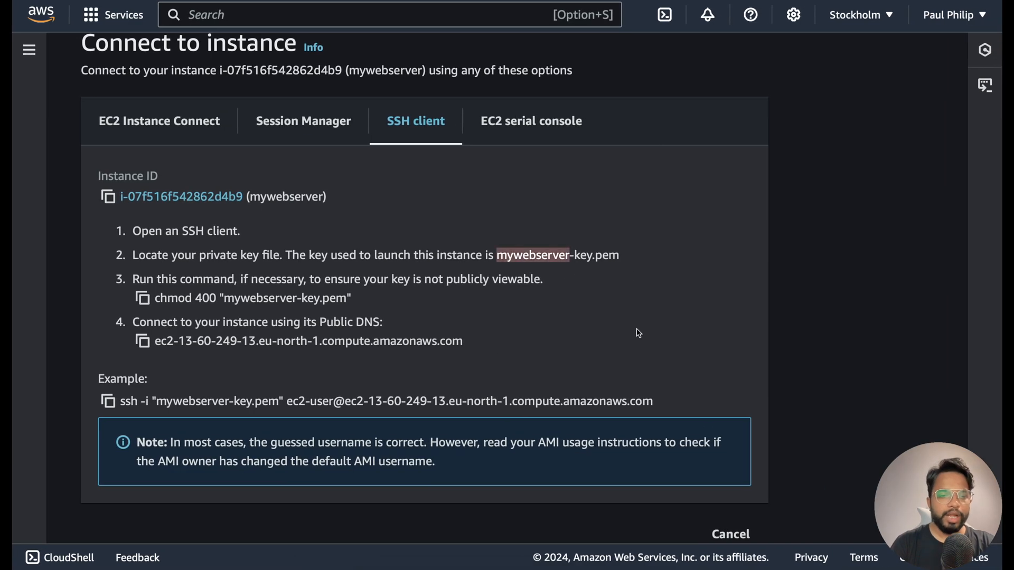
Step: Copy the command chmod 400 "mywebserver-key.pem" from the SSH client instructions and run it in Terminal
scroll(638, 333, "down", 1)
left_click(147, 287)
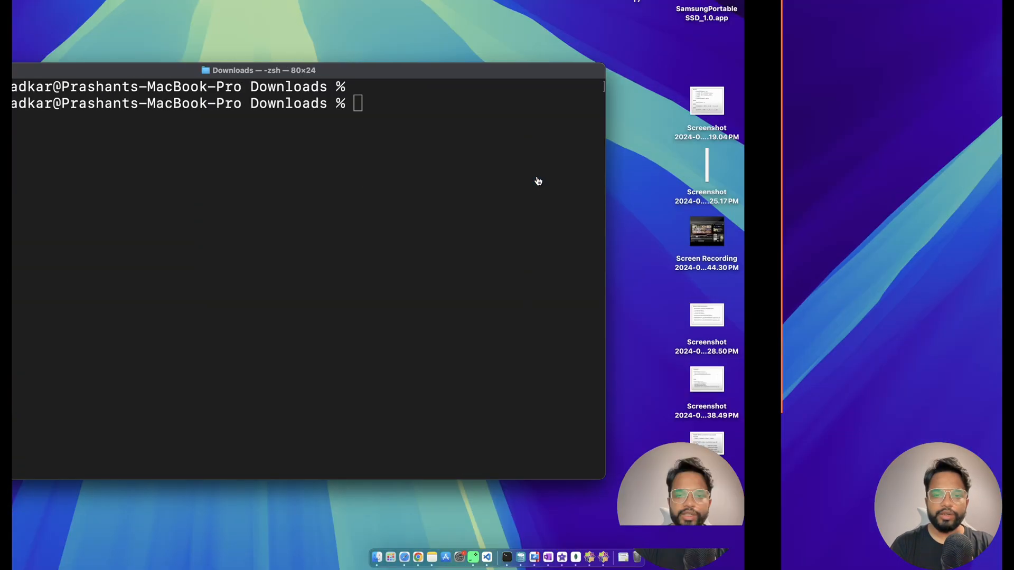
type("V")
key("BackSpace")
key("super+v")
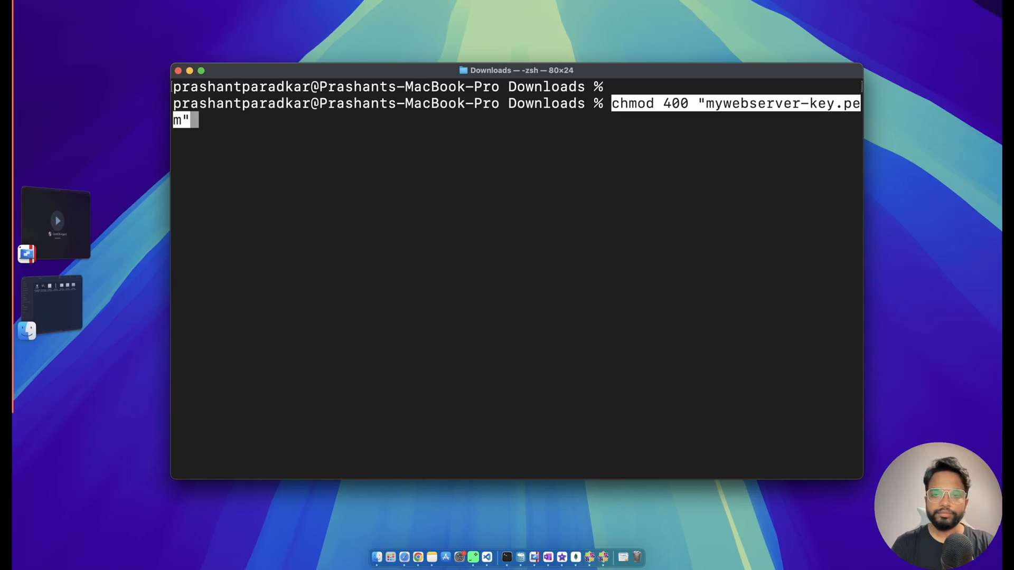
key("Return")
Step: Copy the example SSH command from the instance's connection page, run it in Terminal and accept the host with yes
key("ctrl+Right")
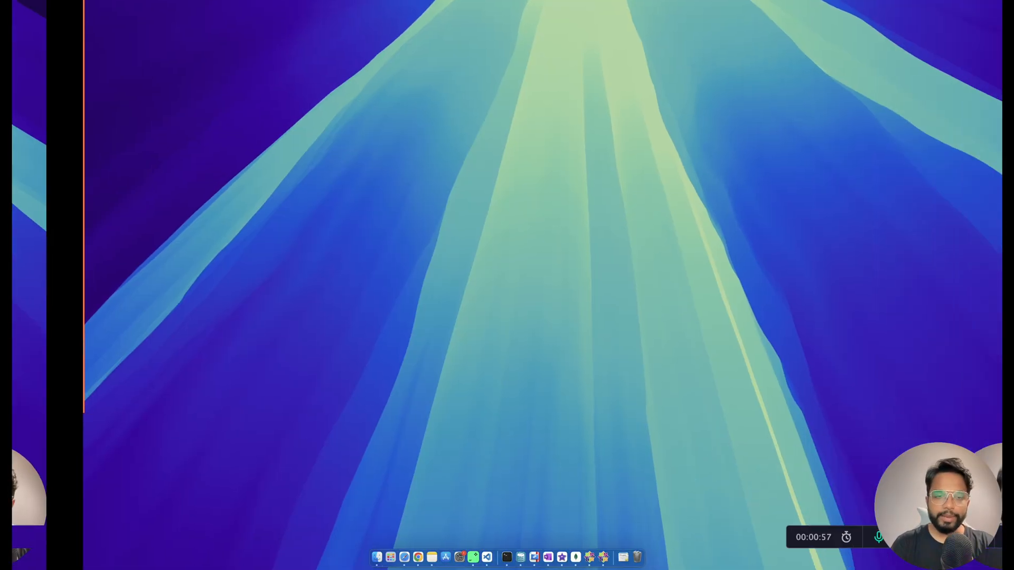
key("ctrl+Right")
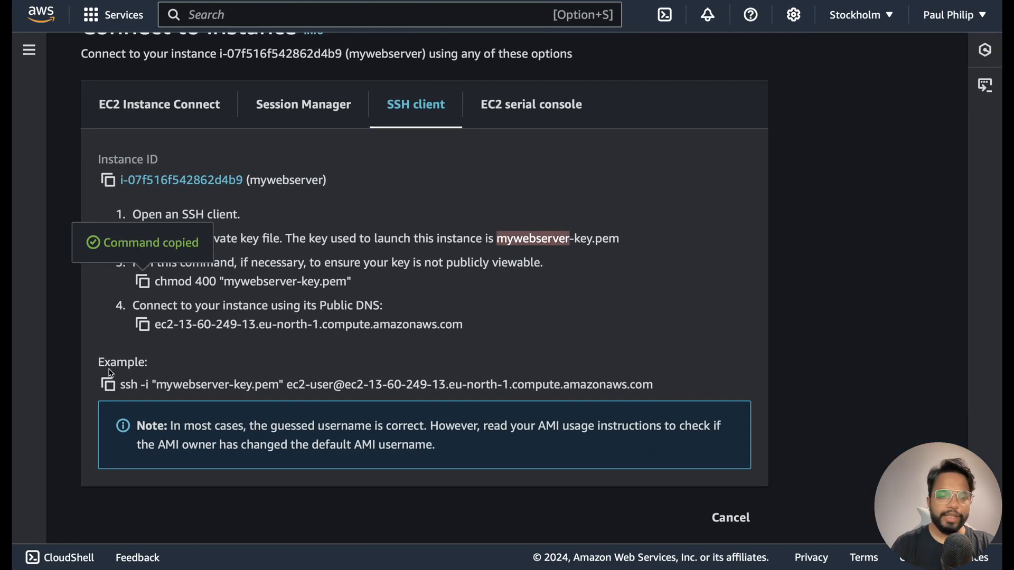
left_click_drag(99, 363, 147, 363)
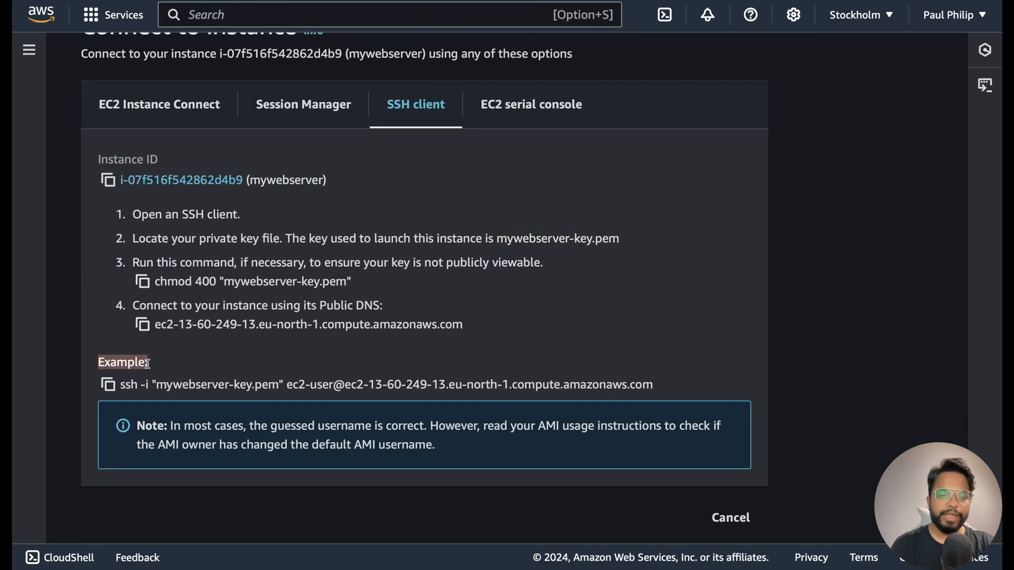
left_click(108, 391)
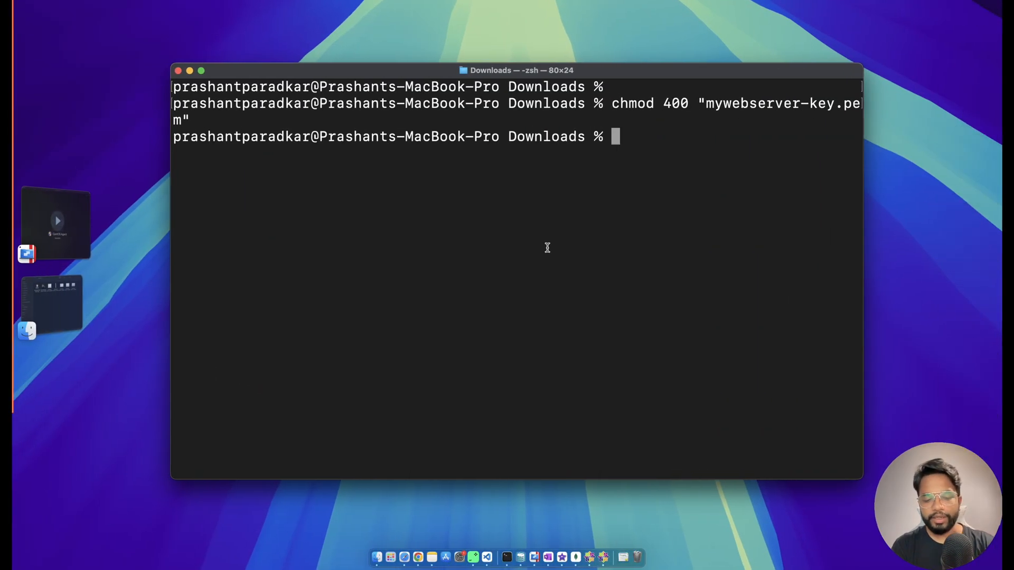
key("super+v")
key("Return")
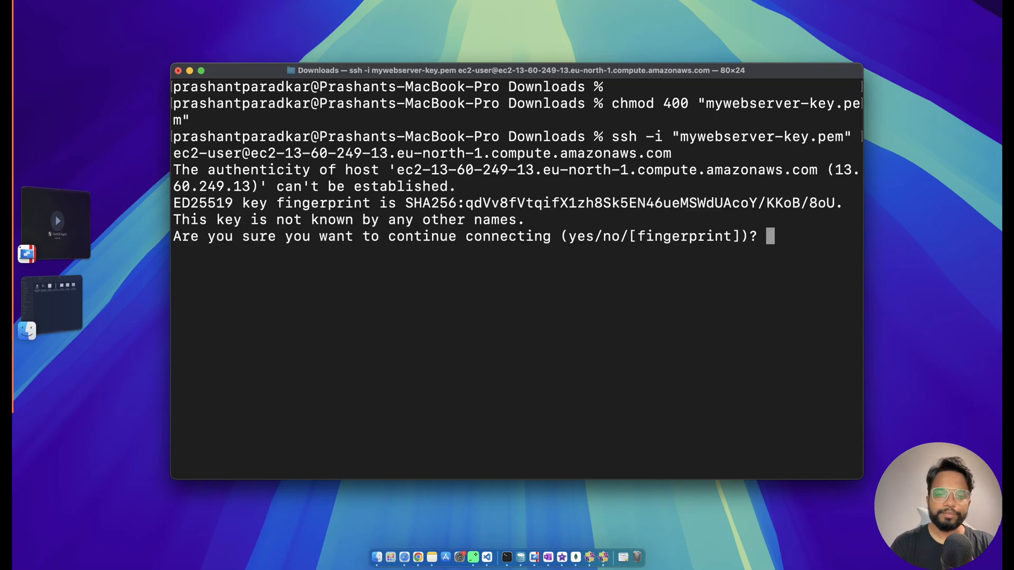
type("yes")
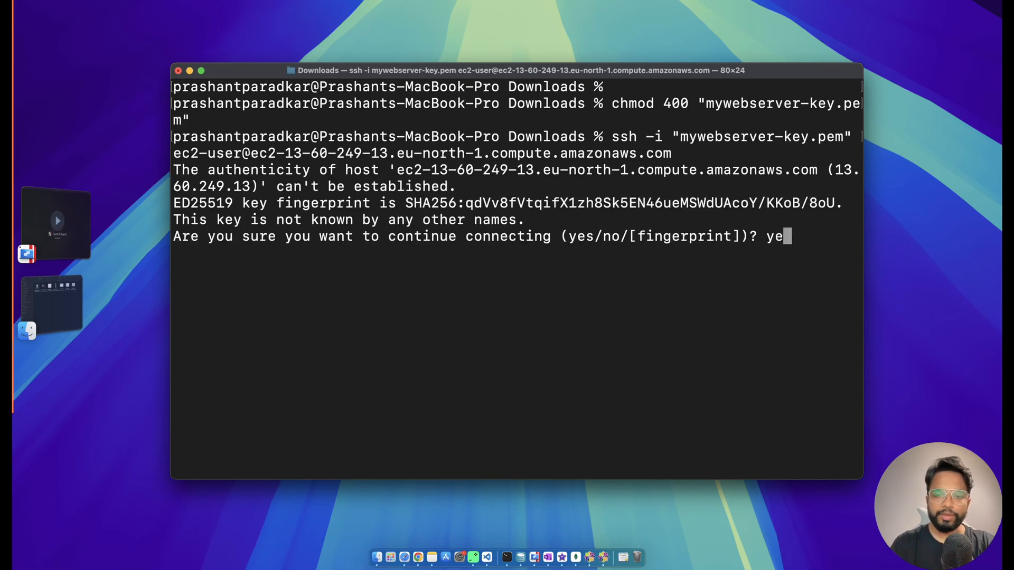
key("Return")
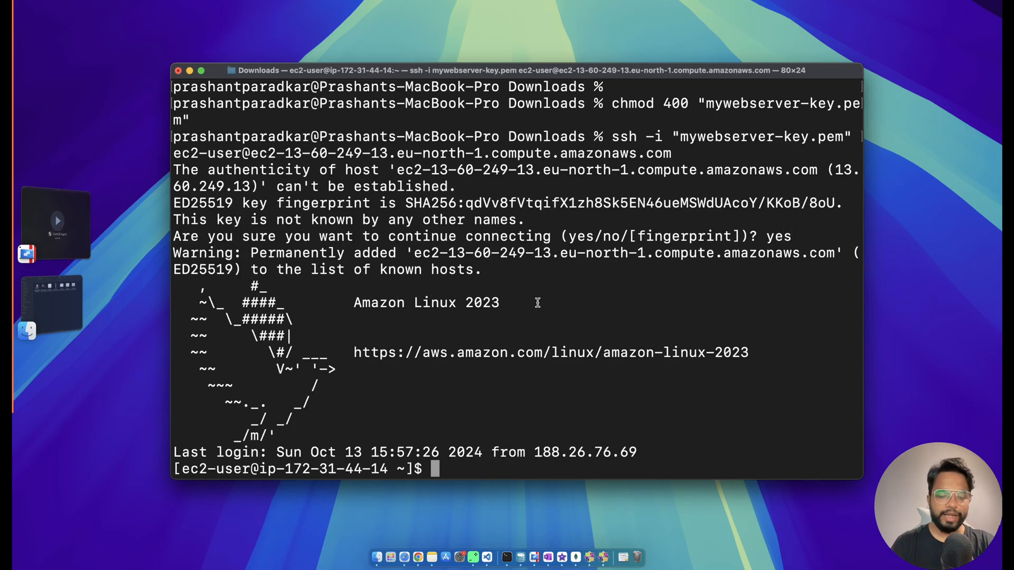
key("super+k")
key("Return")
key("Return")
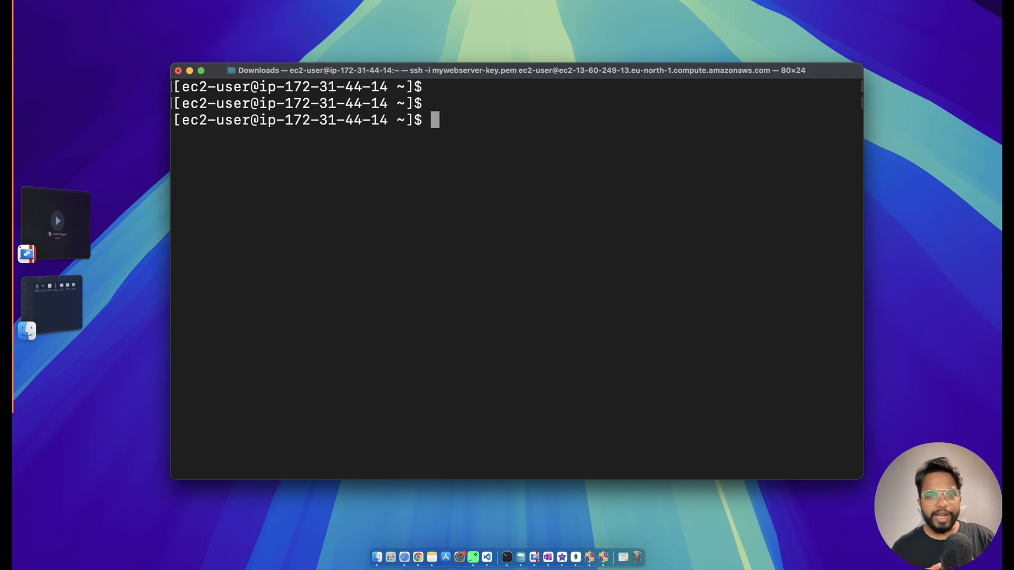
Step: Return to the EC2 dashboard in the browser and view the US East (N. Virginia) region's resources before switching back to Stockholm
key("ctrl+Right")
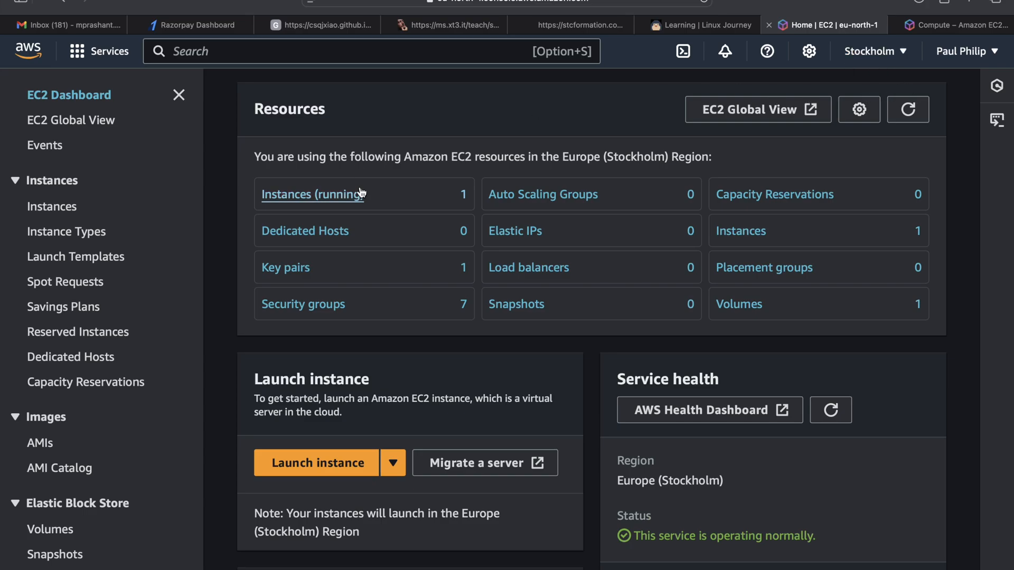
left_click(871, 57)
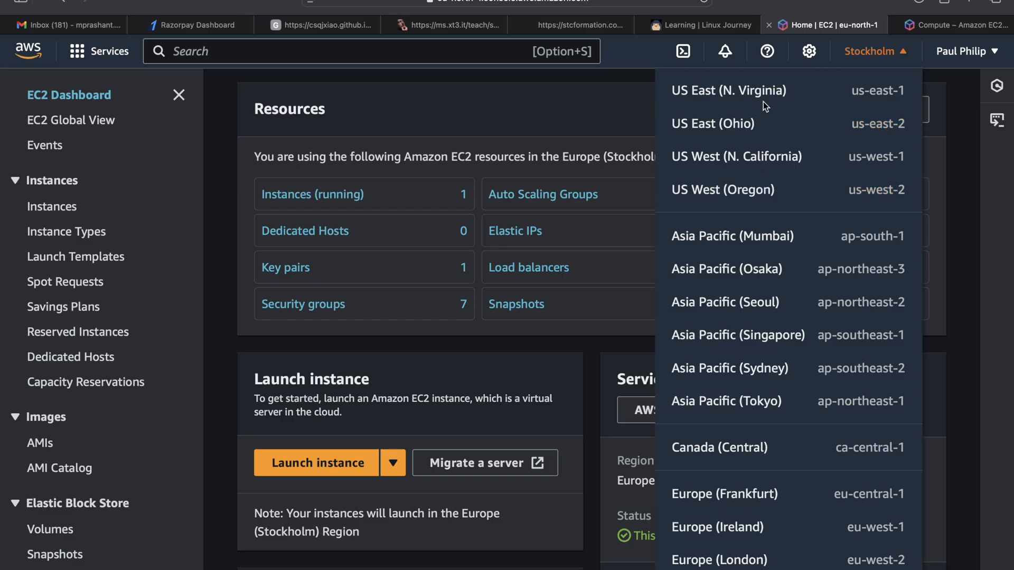
left_click(780, 95)
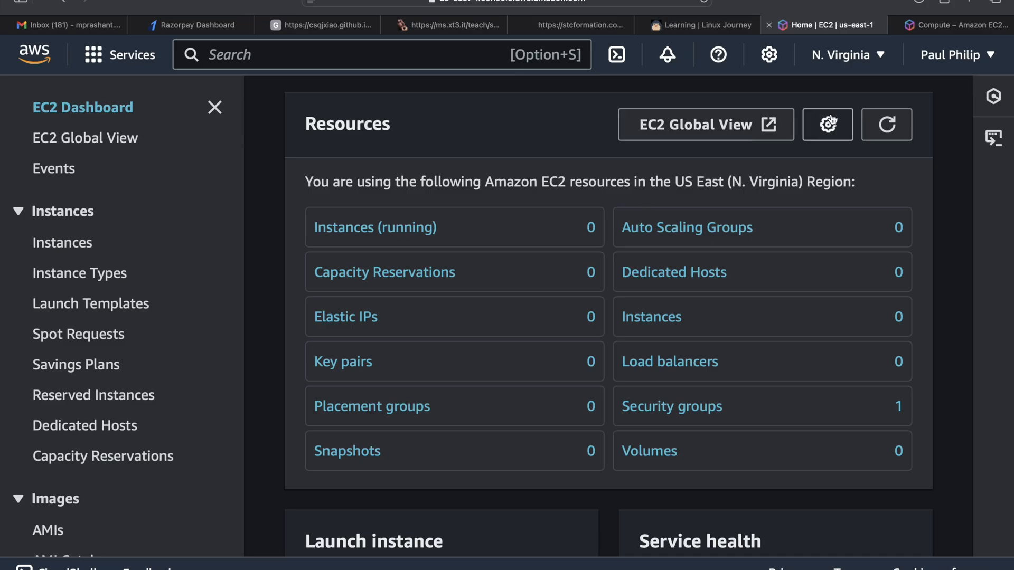
left_click(858, 63)
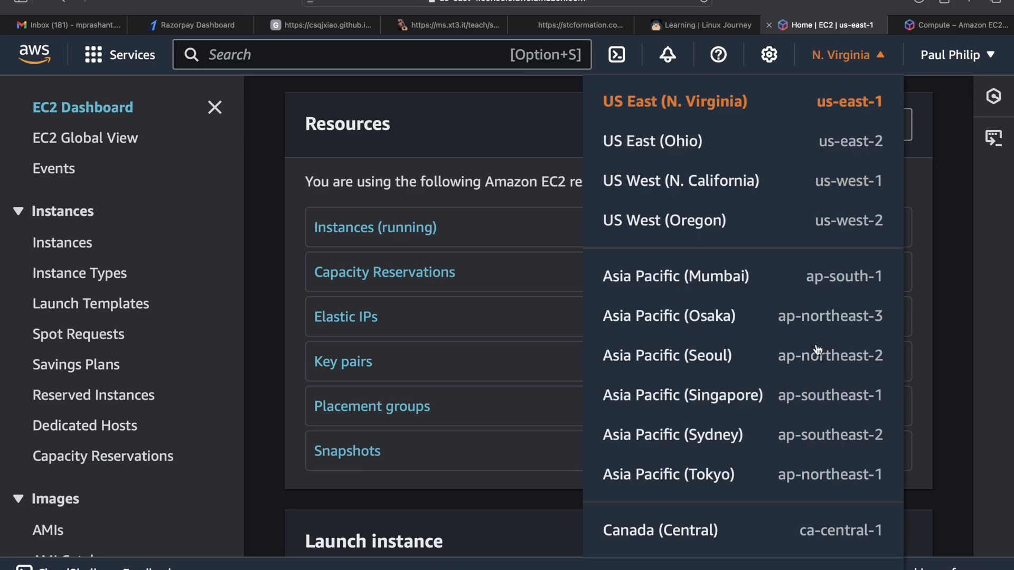
scroll(819, 350, "down", 5)
left_click(764, 421)
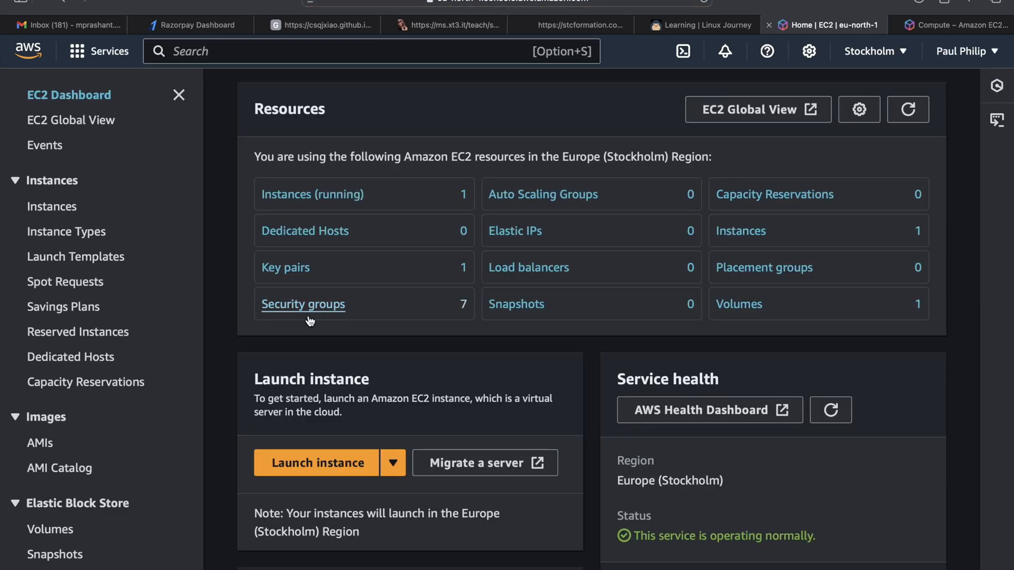
Step: Open EC2 Global View and examine the instances by region and the resource summary for all enabled regions
left_click(85, 121)
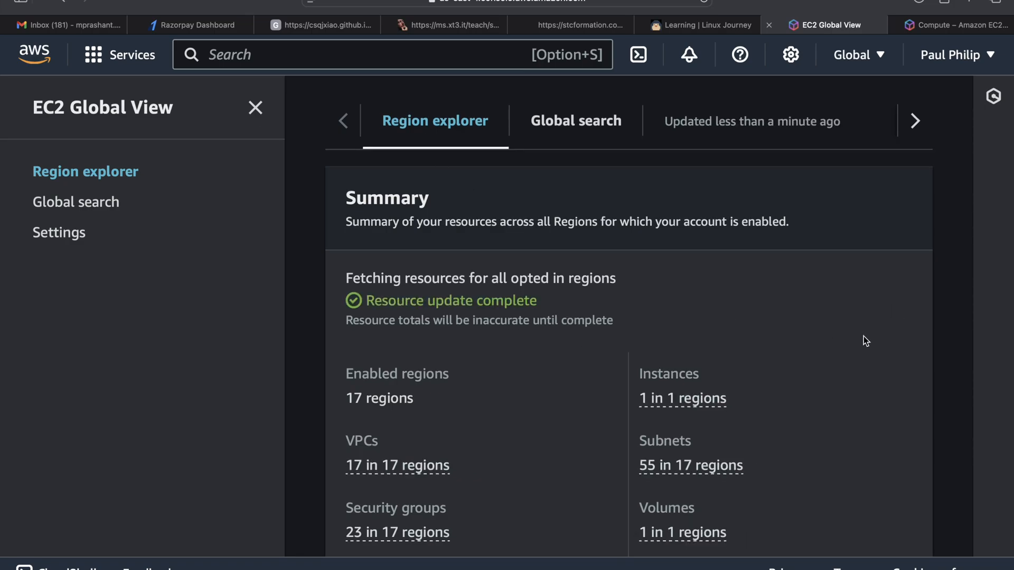
scroll(863, 335, "down", 3)
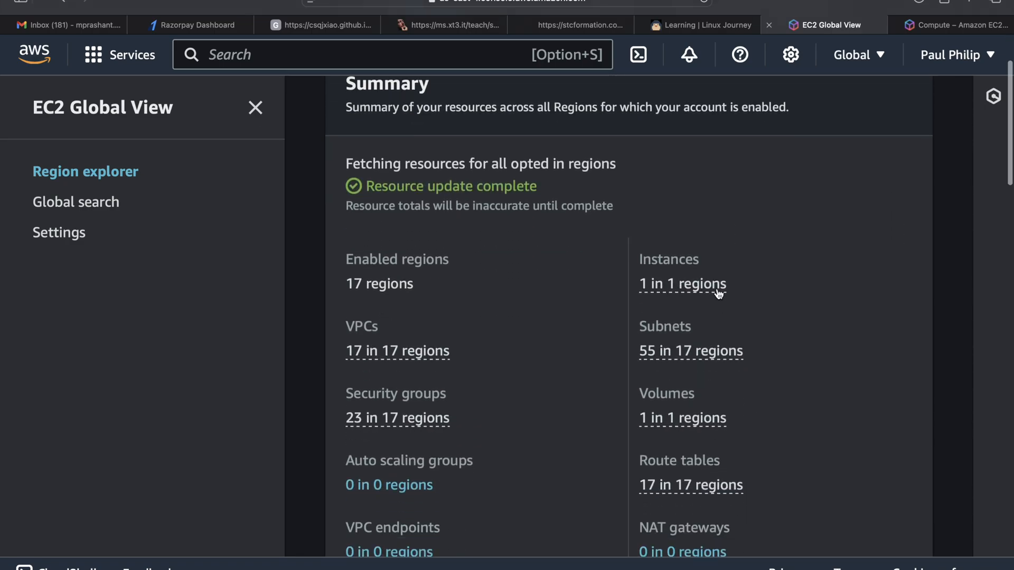
left_click(696, 288)
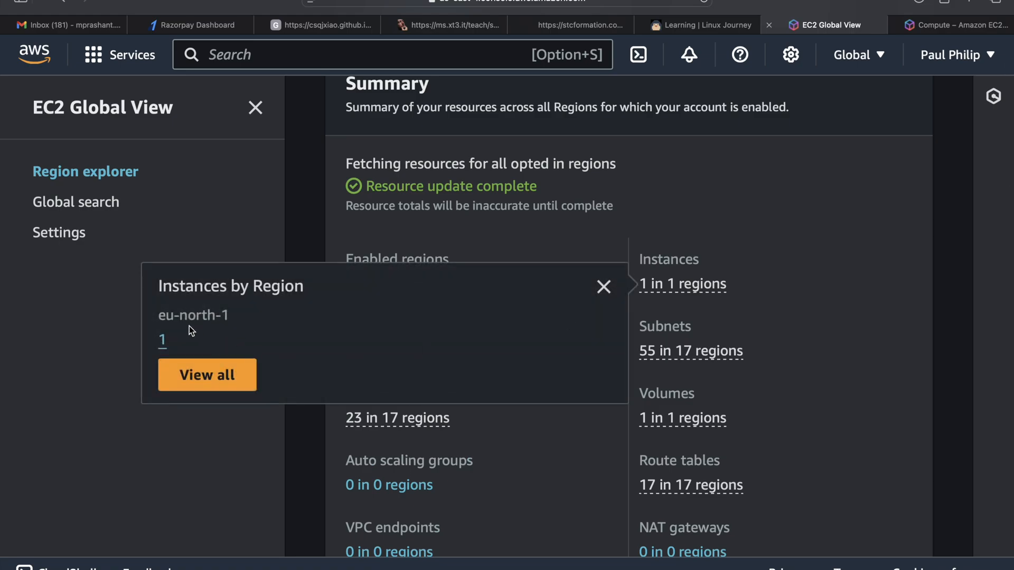
left_click_drag(158, 315, 233, 319)
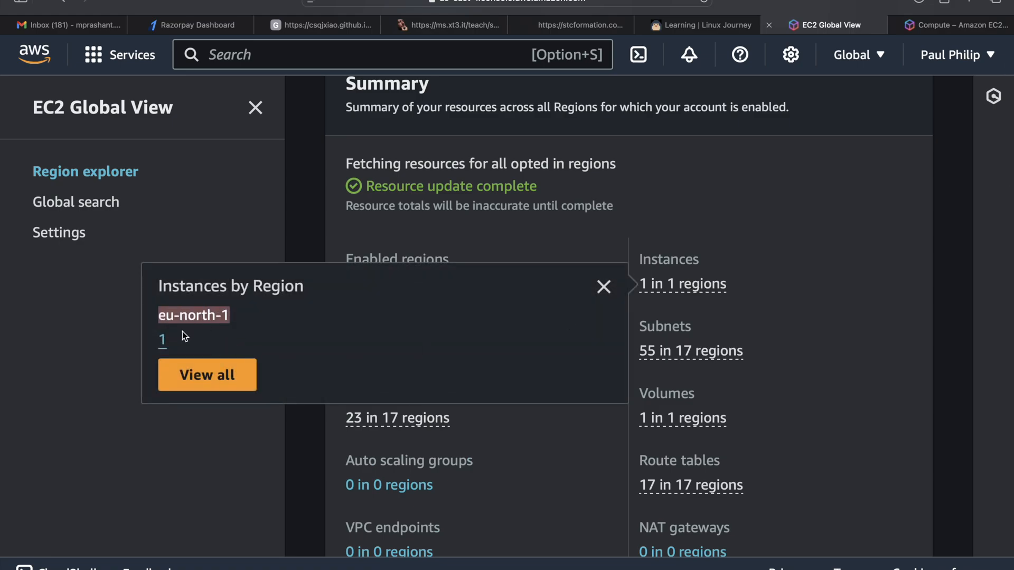
left_click(602, 288)
scroll(608, 290, "down", 4)
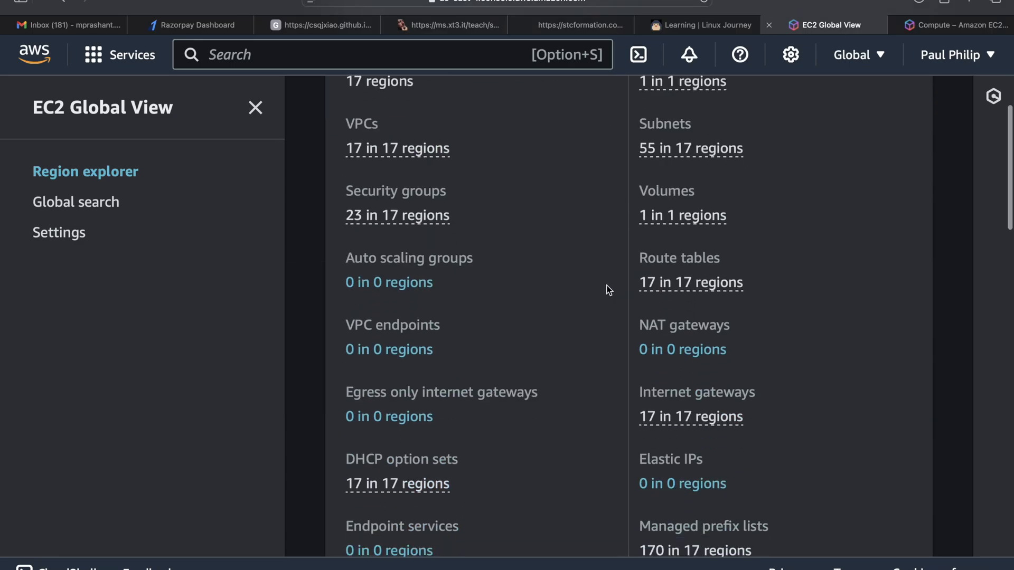
scroll(606, 288, "down", 10)
scroll(606, 287, "up", 20)
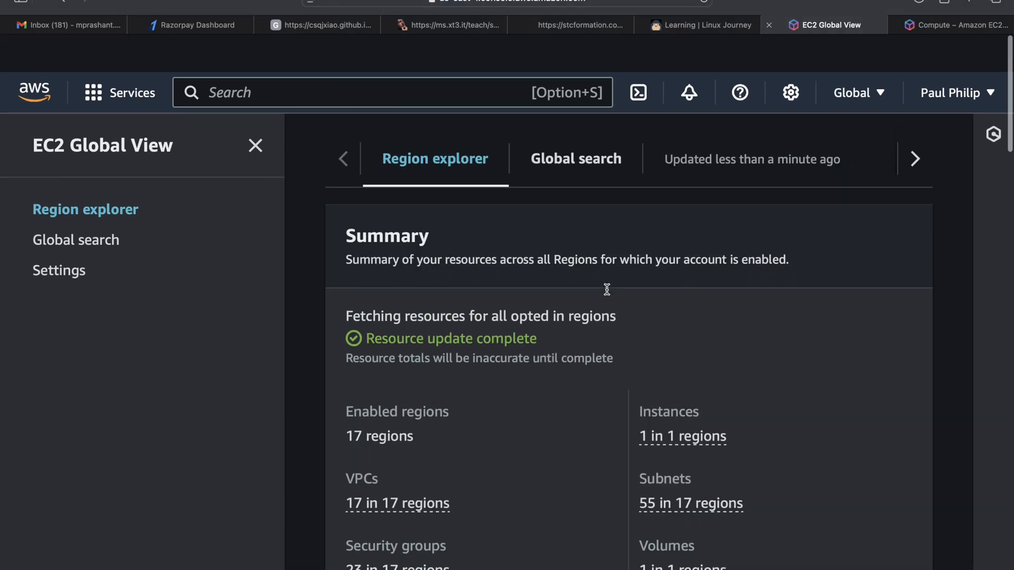
Step: Search the services for ec, go to the EC2 dashboard and open the list of running instances
left_click(243, 60)
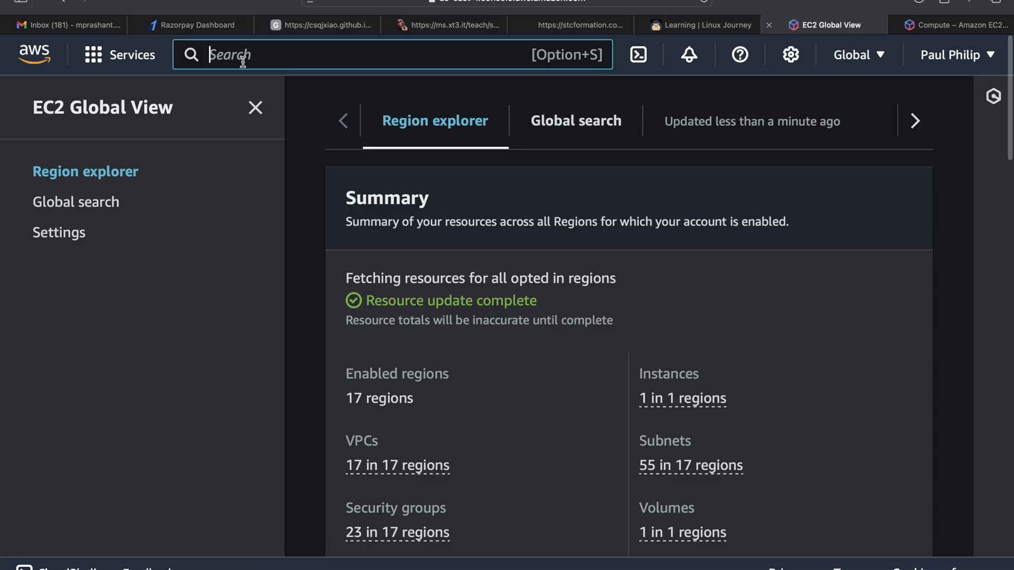
type("ec")
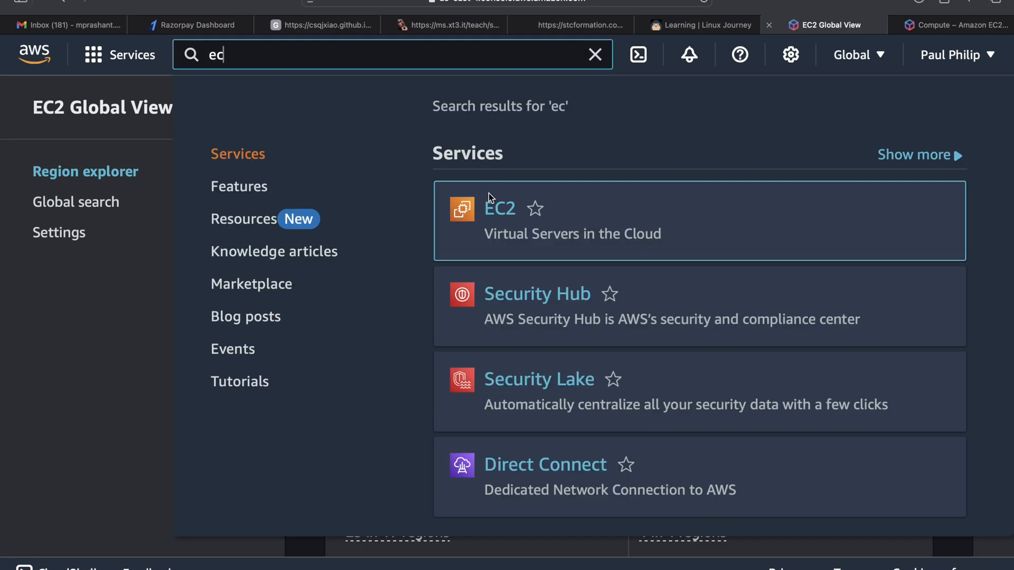
left_click(487, 191)
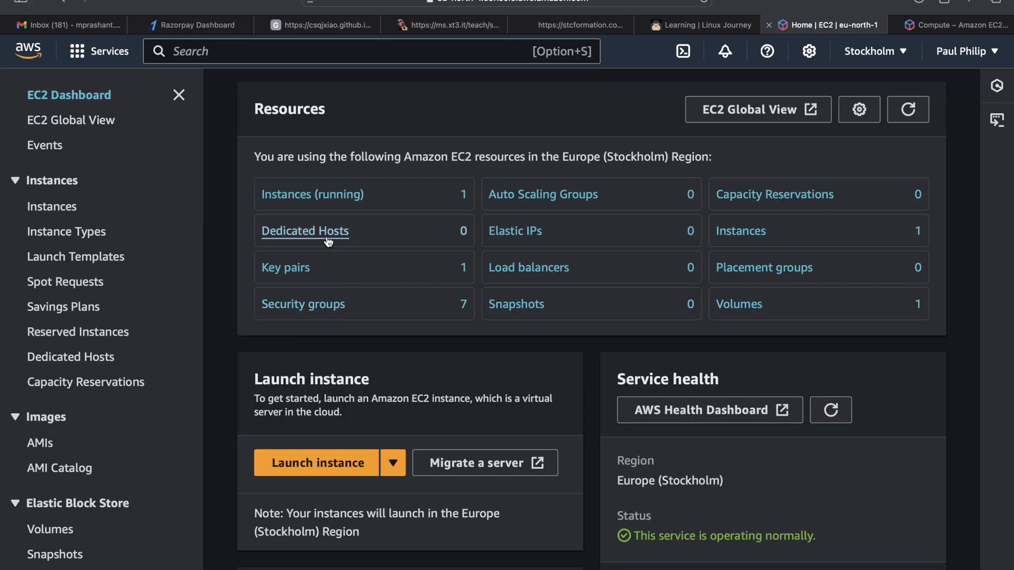
left_click(314, 195)
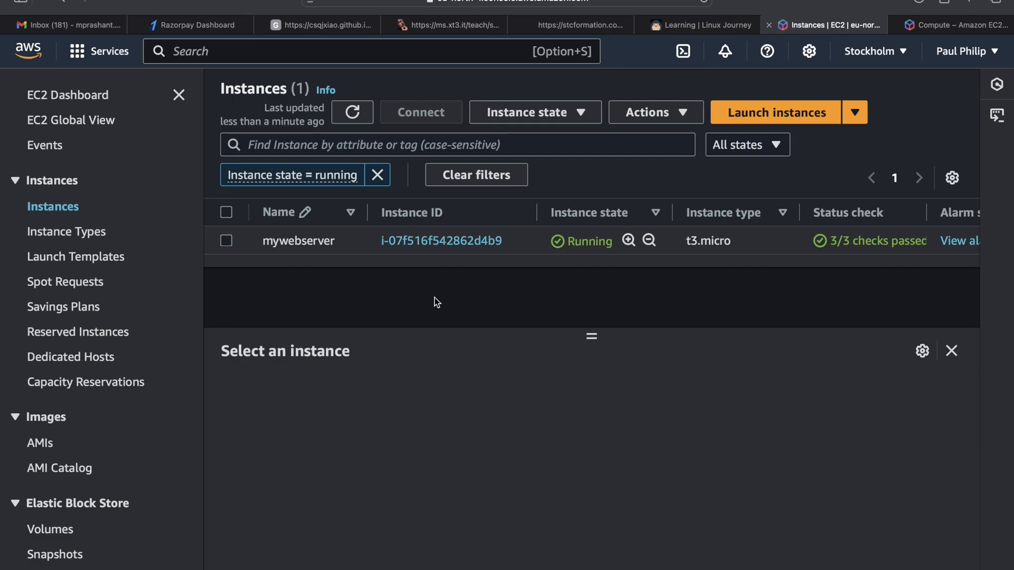
Step: Terminate the running mywebserver instance and confirm its deletion
left_click(226, 242)
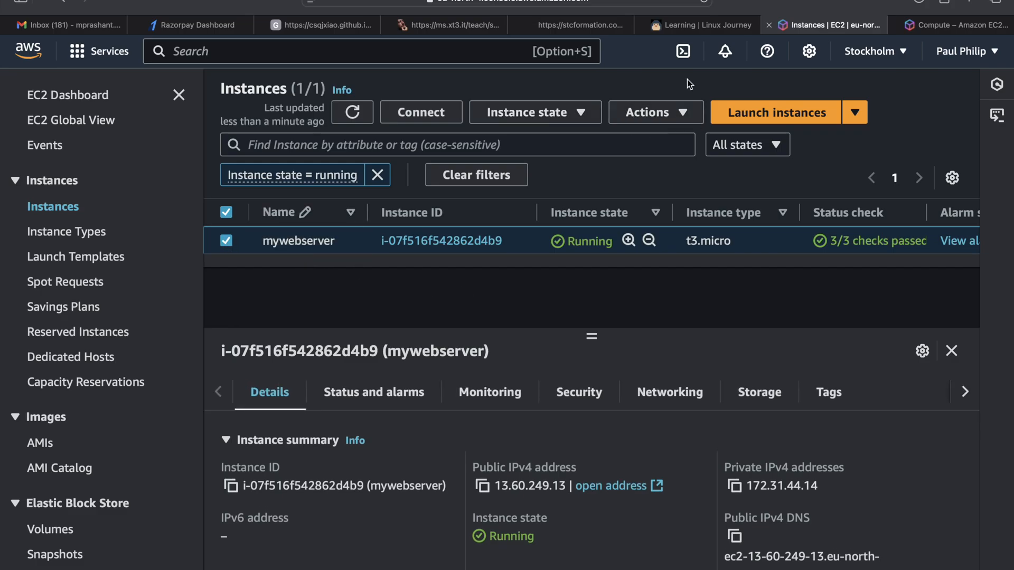
left_click(579, 110)
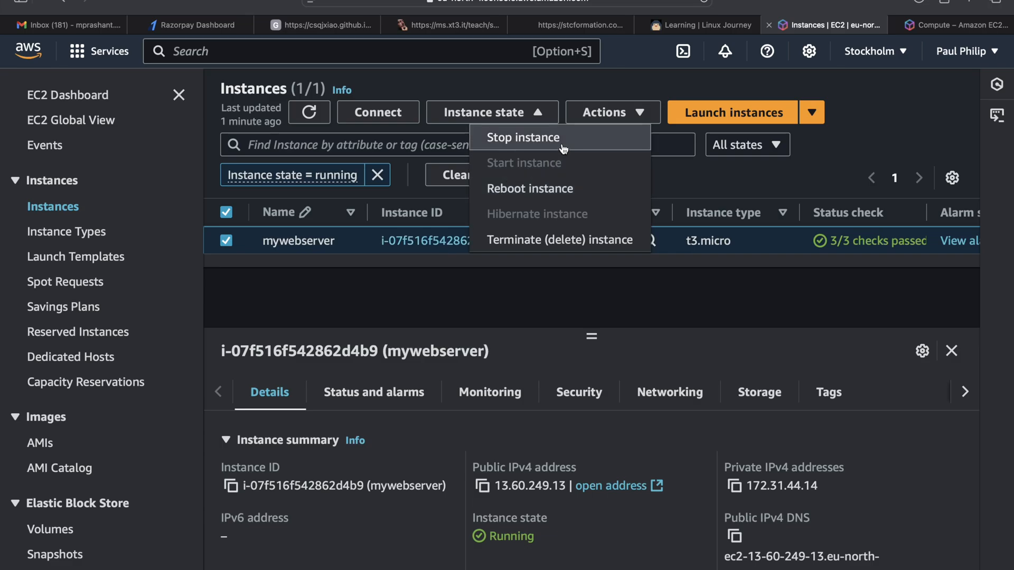
left_click(557, 251)
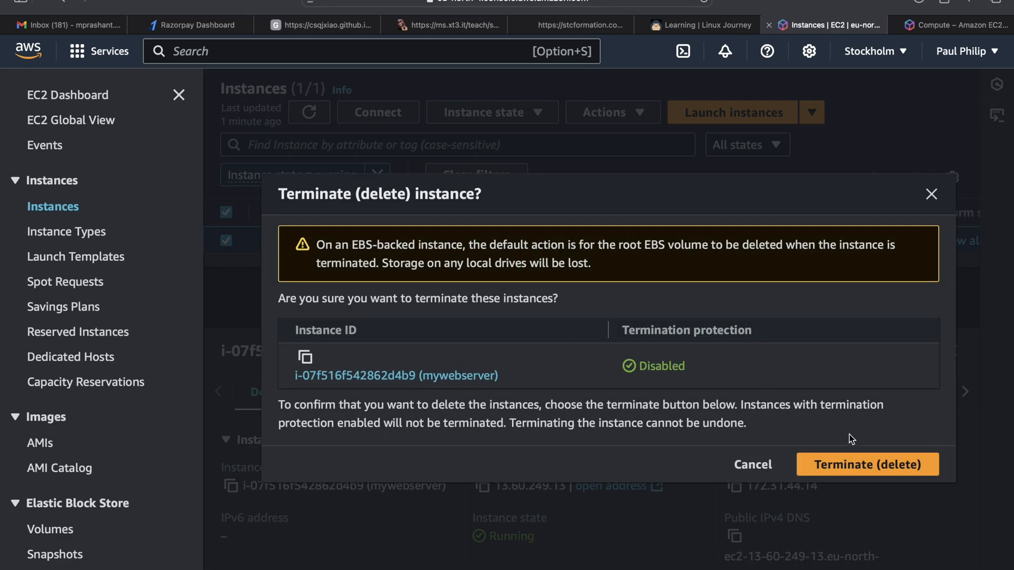
left_click(868, 465)
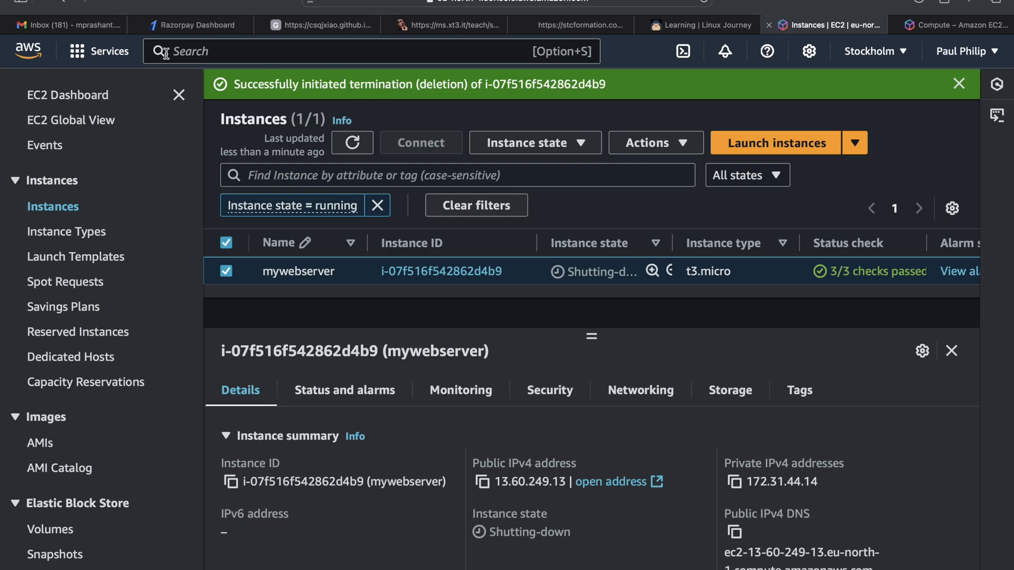
Step: Search the services for biliing, open Billing and Cost Management and examine the forecasted cost for the current month, then return to the console home
left_click(238, 49)
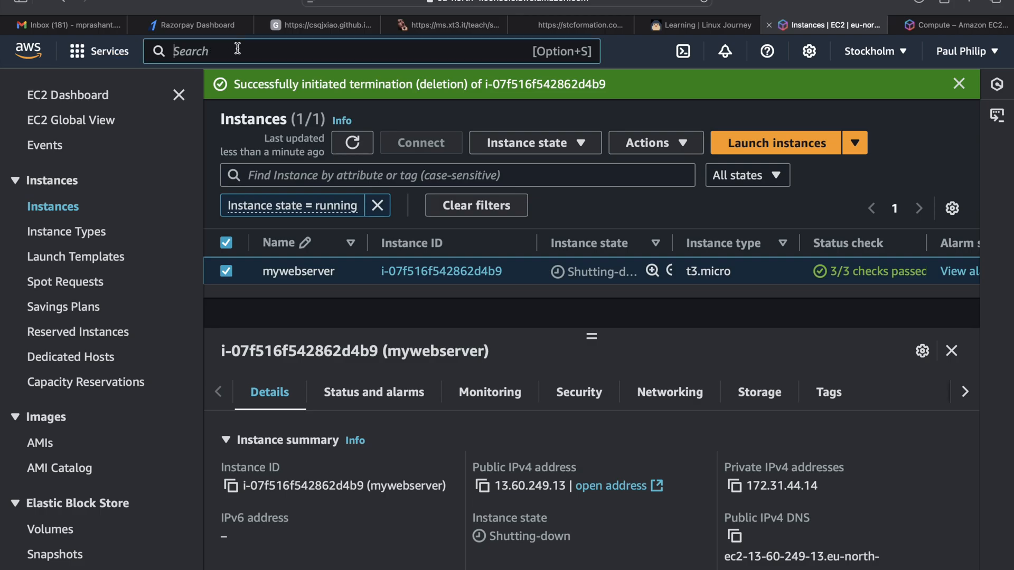
type("biliing")
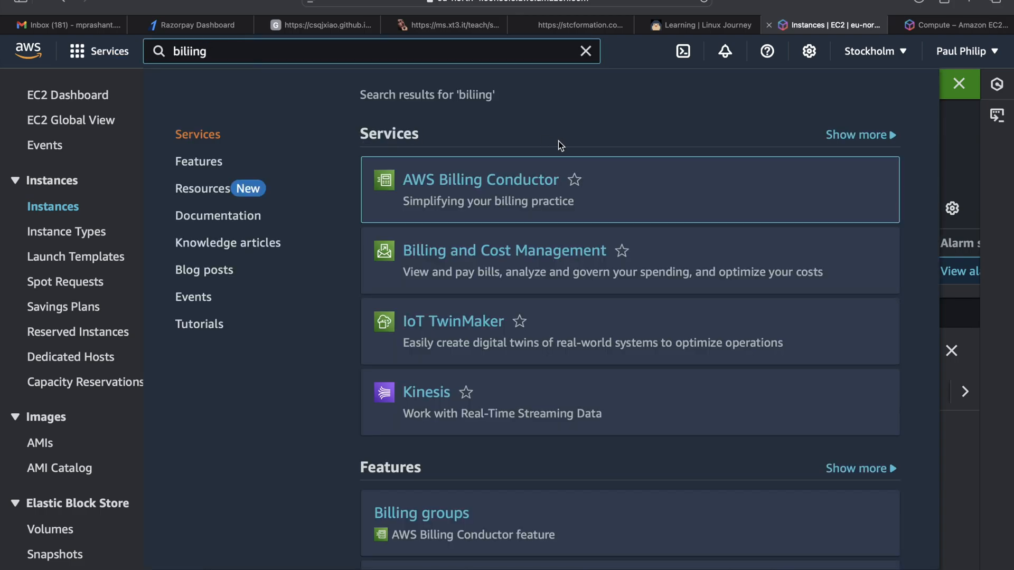
mouse_move(547, 244)
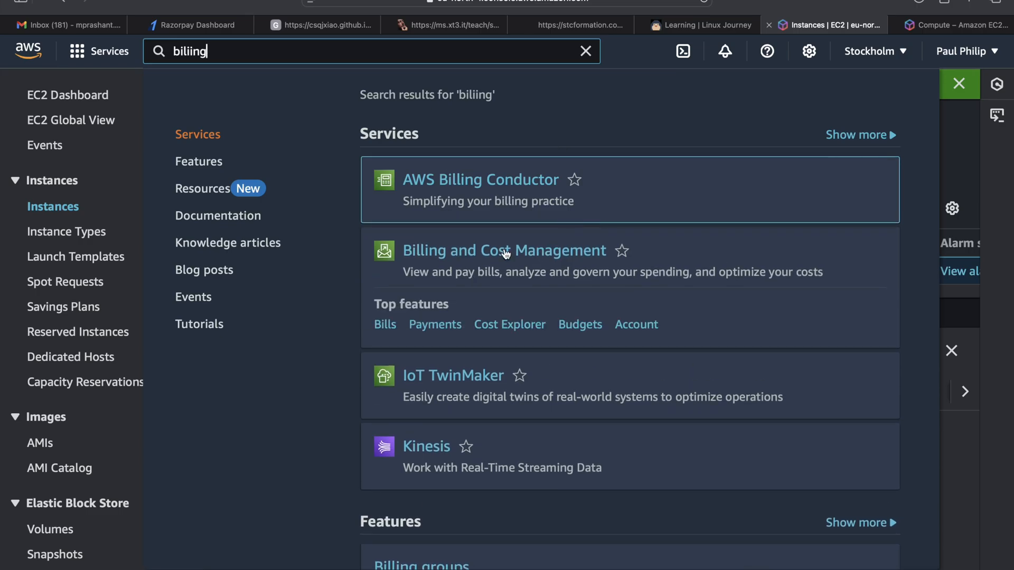
left_click(522, 251)
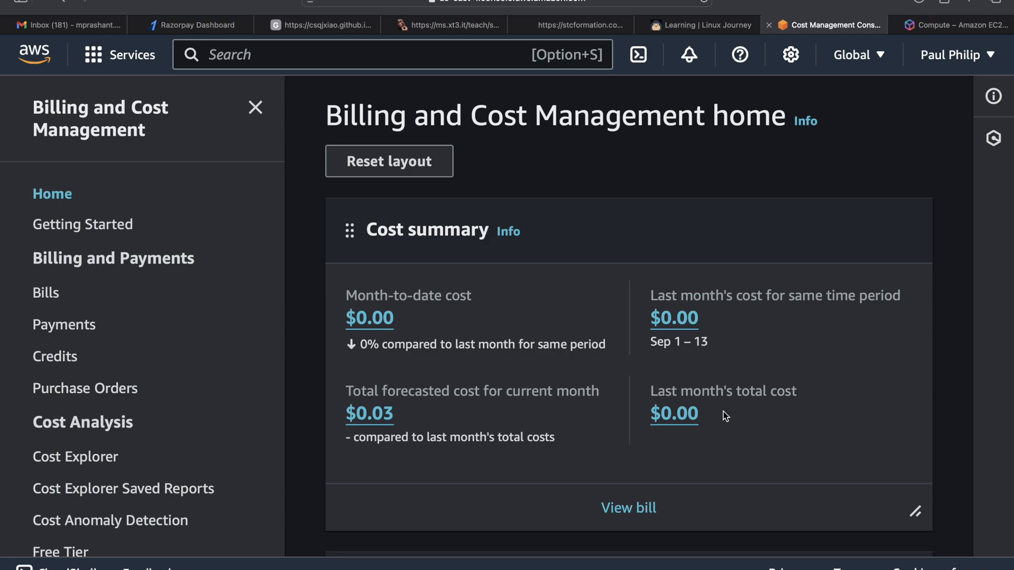
left_click_drag(382, 390, 616, 397)
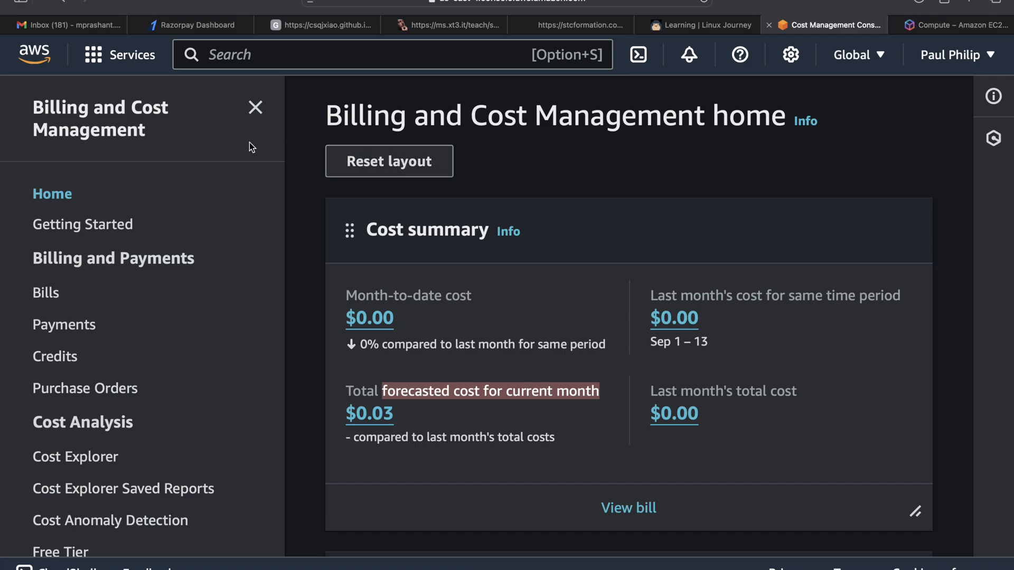
left_click(47, 47)
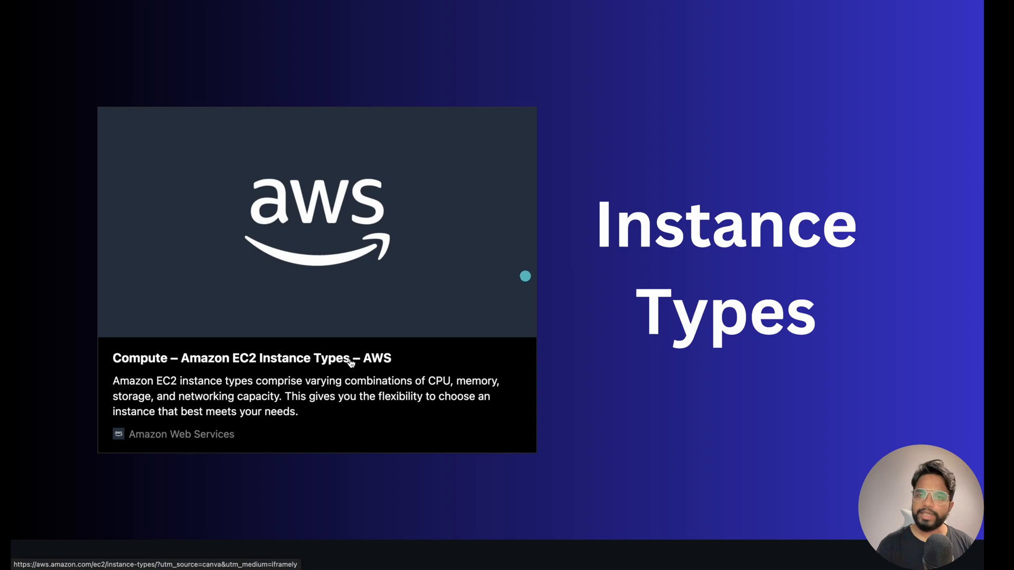
Step: Open the Amazon EC2 Instance Types page from the presentation link and read the General Purpose section
left_click(543, 350)
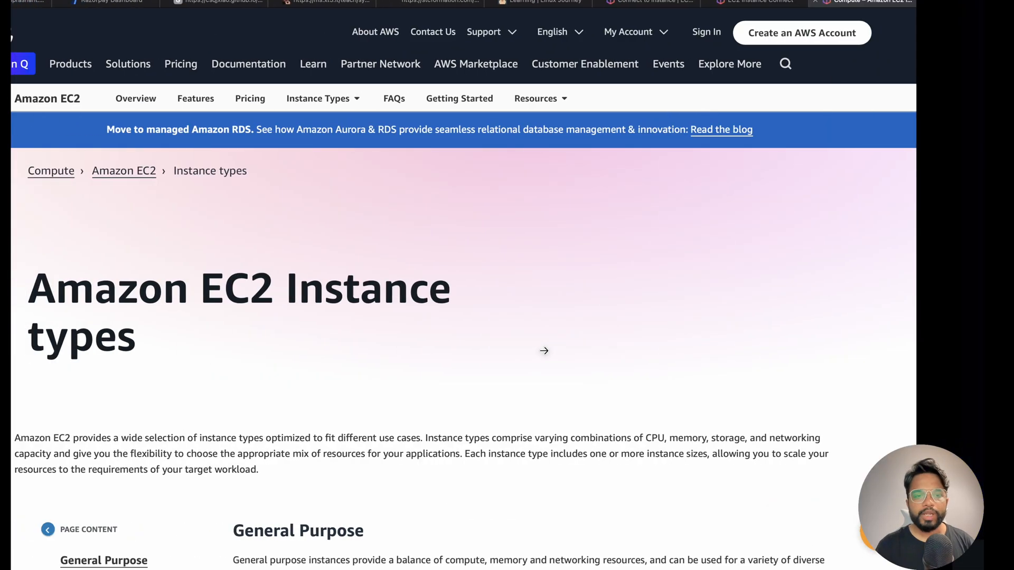
scroll(545, 354, "down", 3)
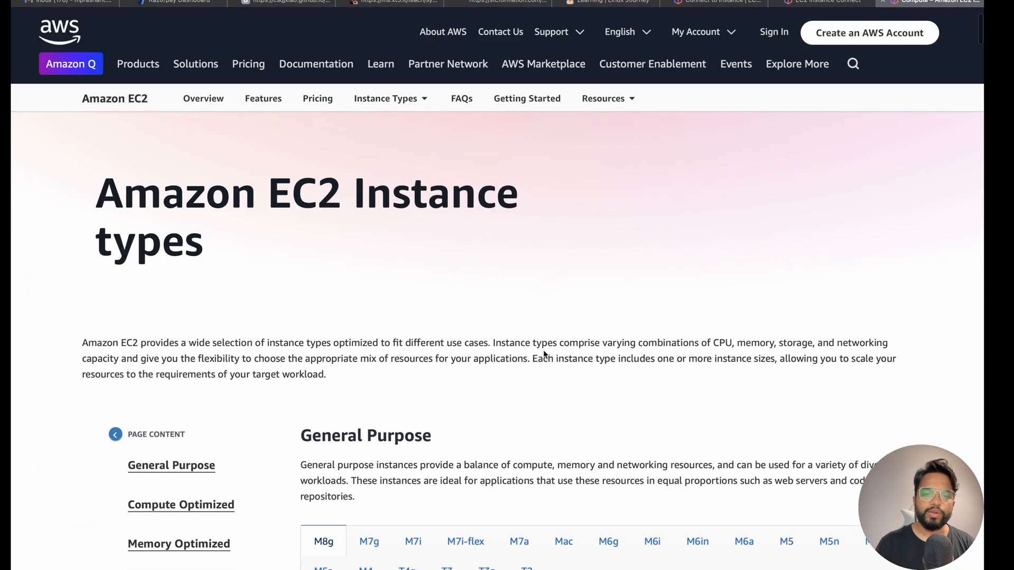
scroll(545, 355, "down", 5)
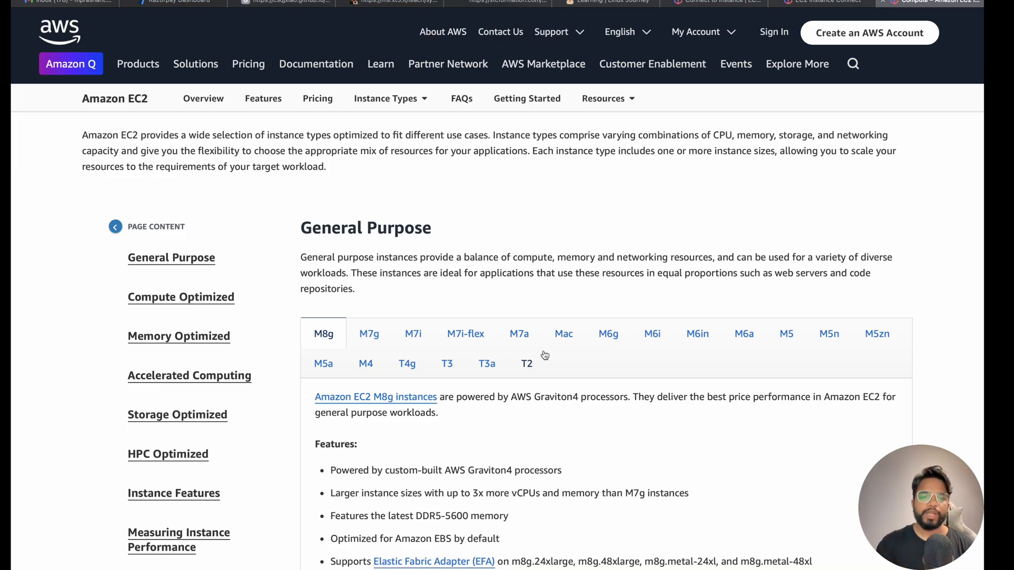
scroll(316, 238, "down", 2)
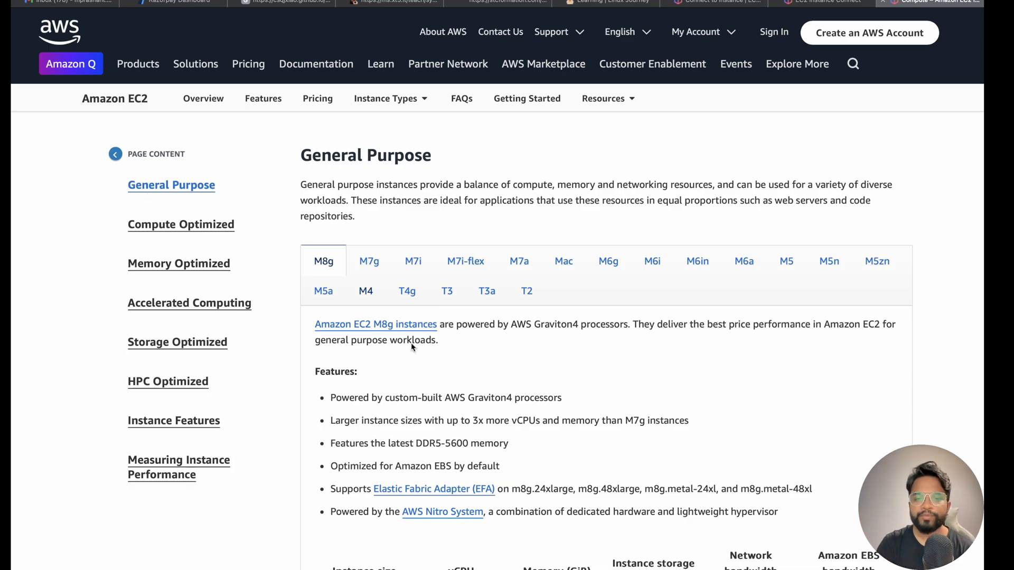
Step: View the T3 instance family and examine the vCPU, CPU credits and memory of t3.2xlarge in its specification table
left_click(455, 302)
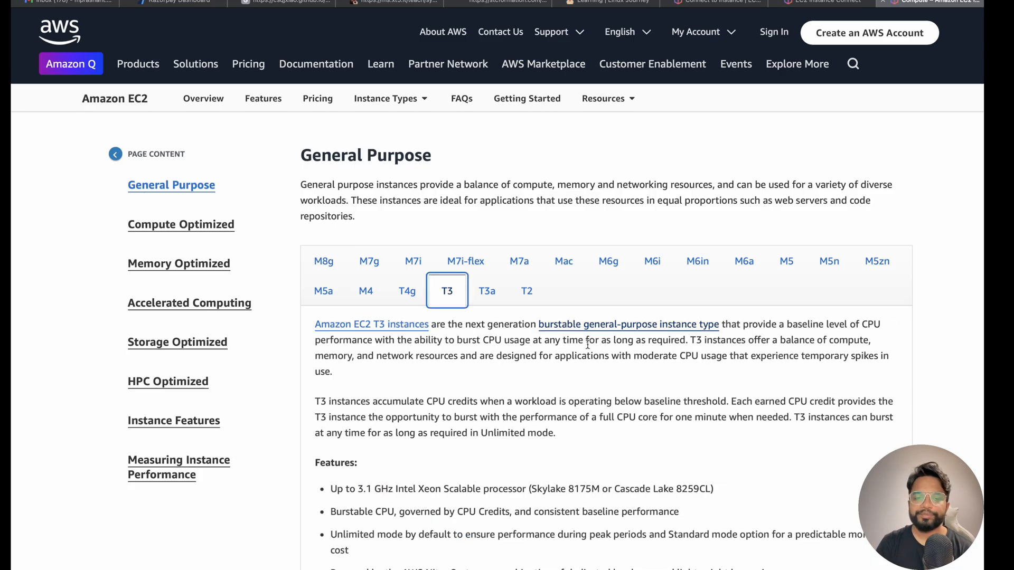
scroll(595, 368, "down", 3)
scroll(595, 368, "down", 7)
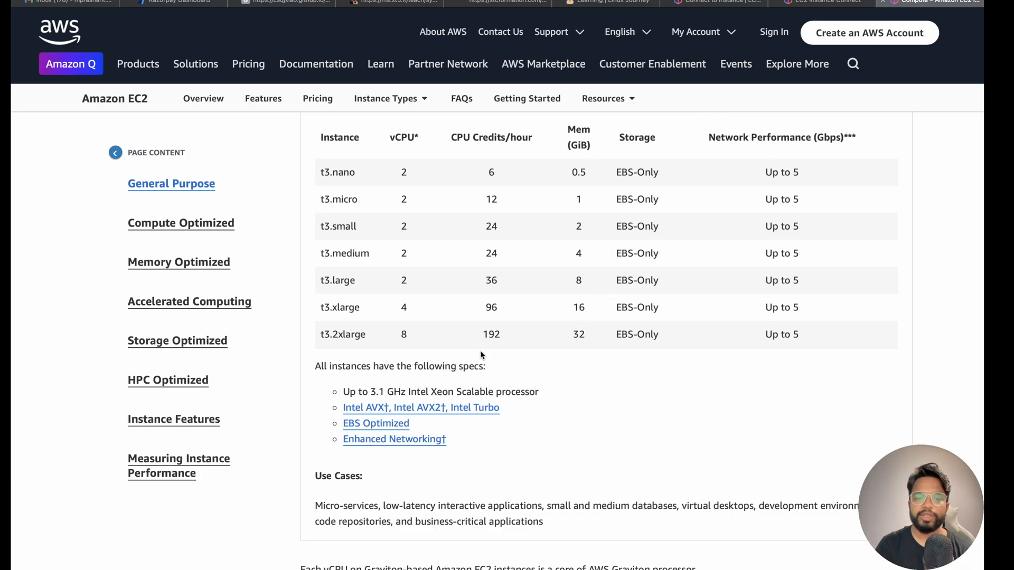
left_click_drag(355, 338, 378, 344)
left_click(419, 343)
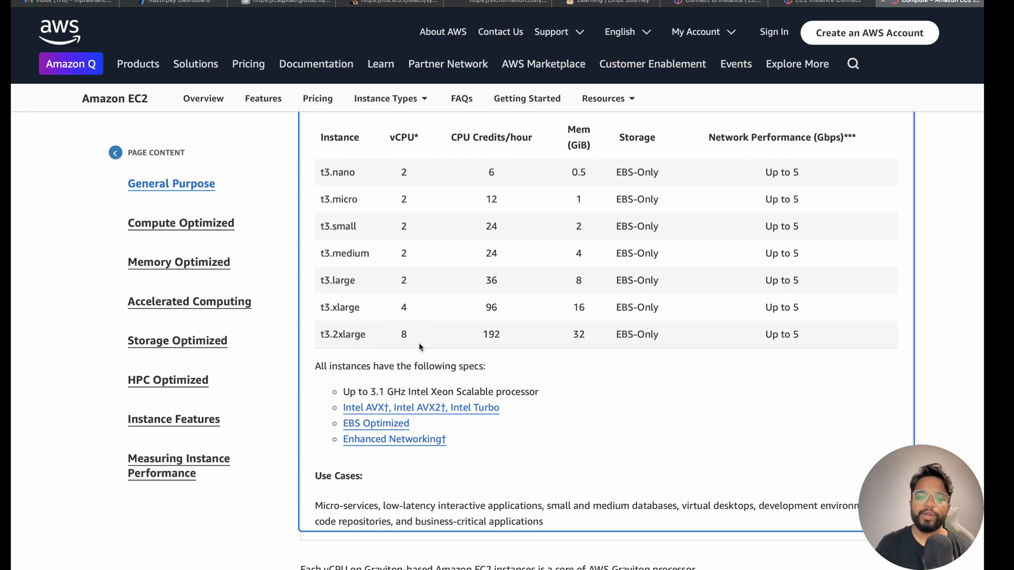
double_click(496, 335)
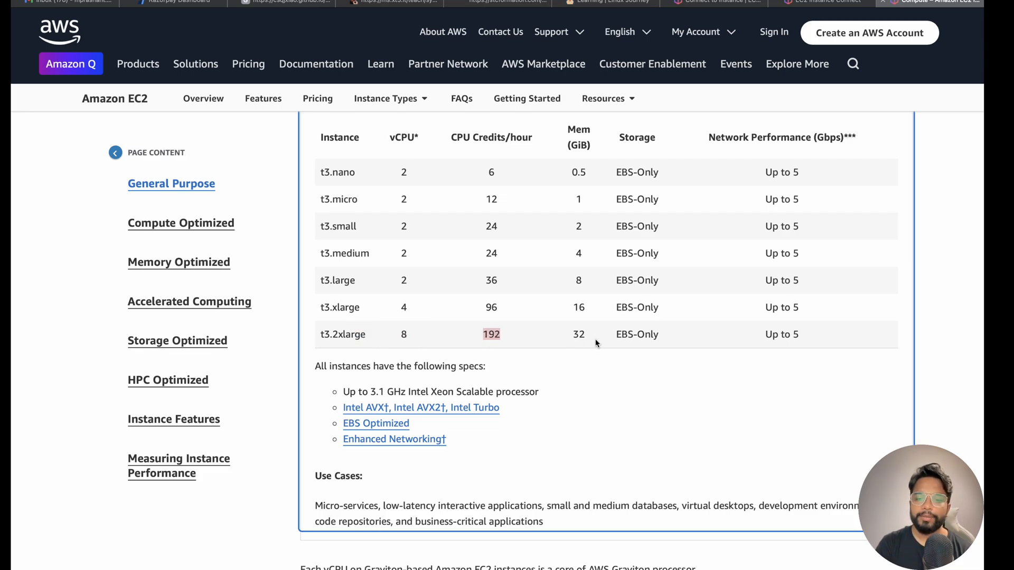
left_click(581, 338)
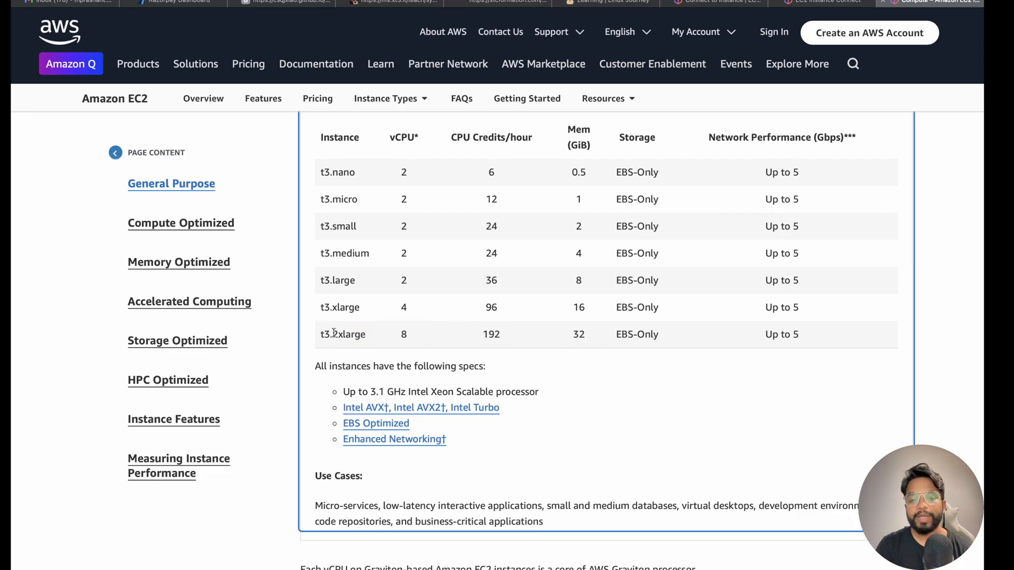
double_click(404, 335)
left_click(684, 448)
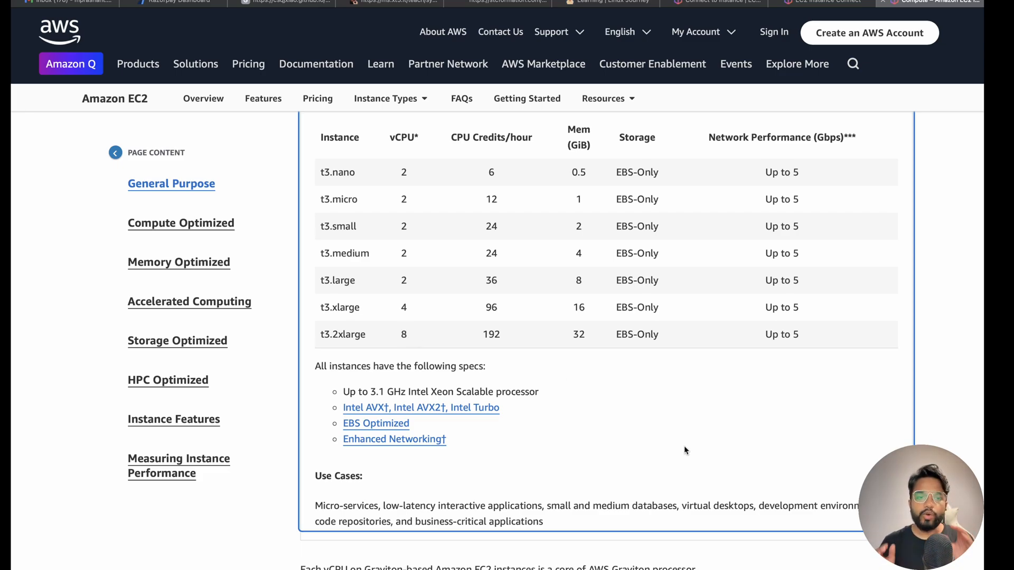